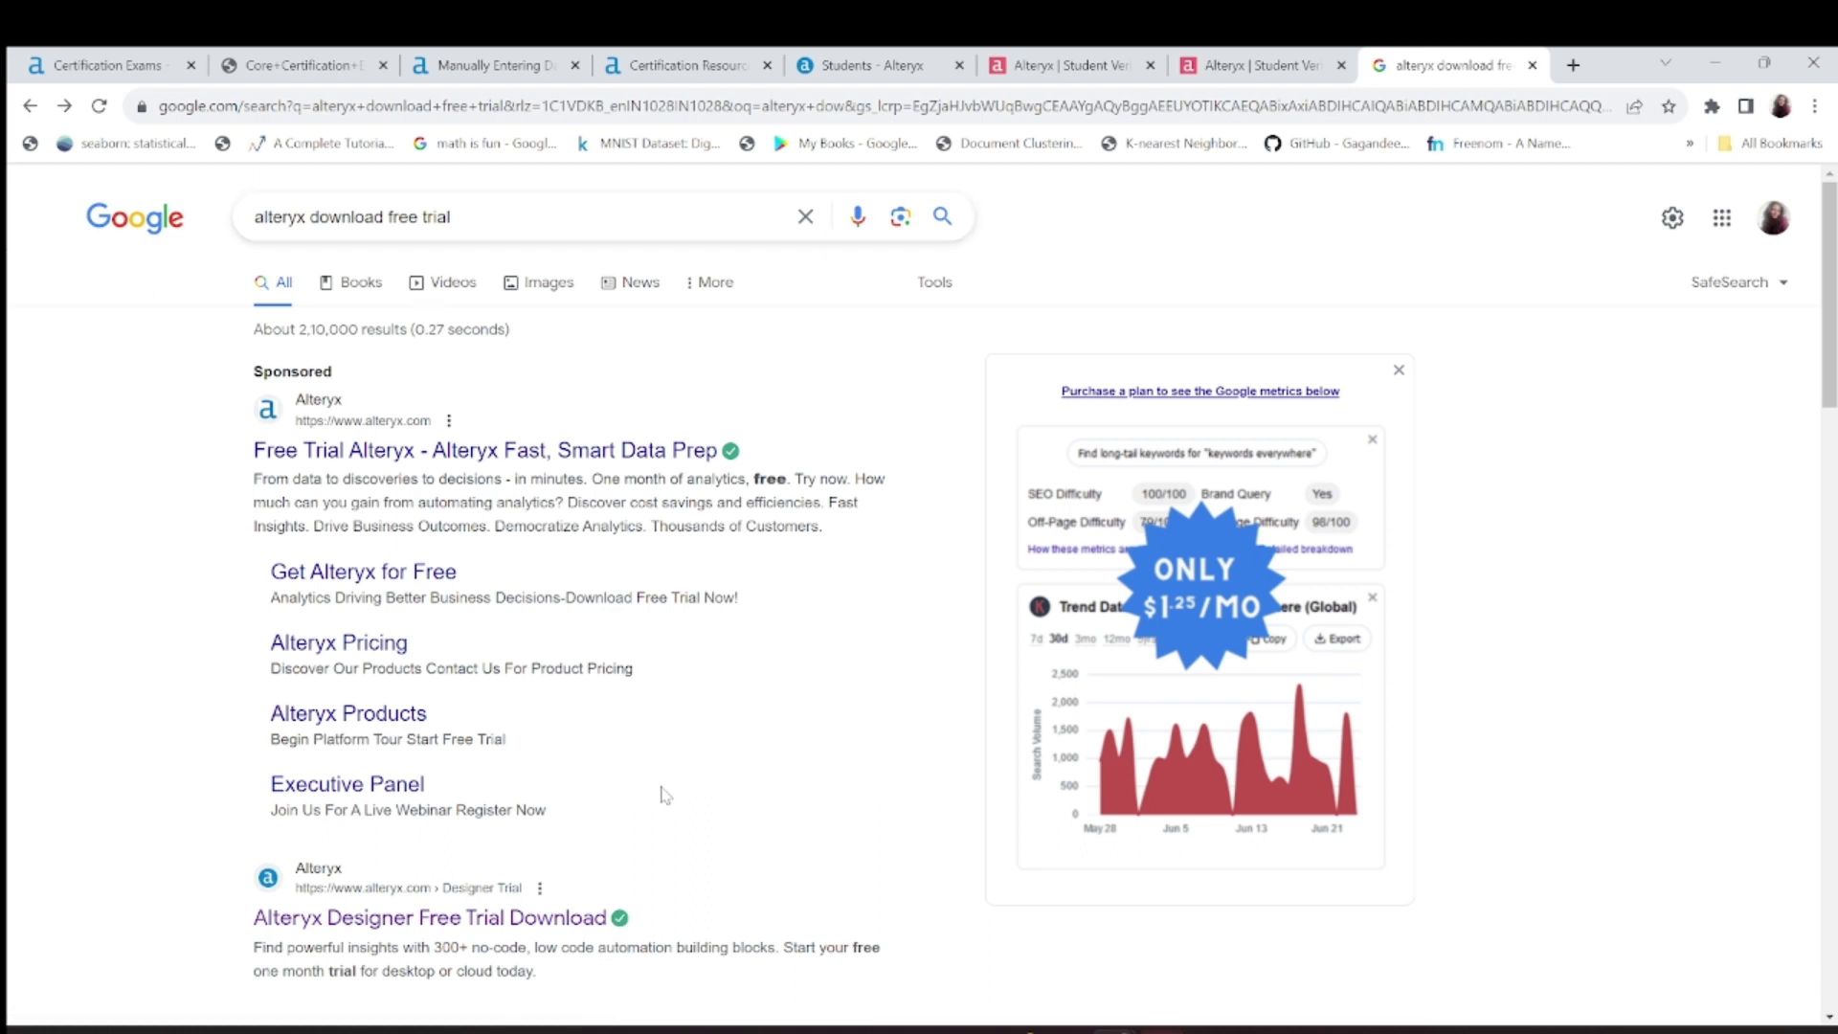
- Open the 'Alteryx Designer Free Trial Download' result from the Google search results
scroll(663, 795, "down", 2)
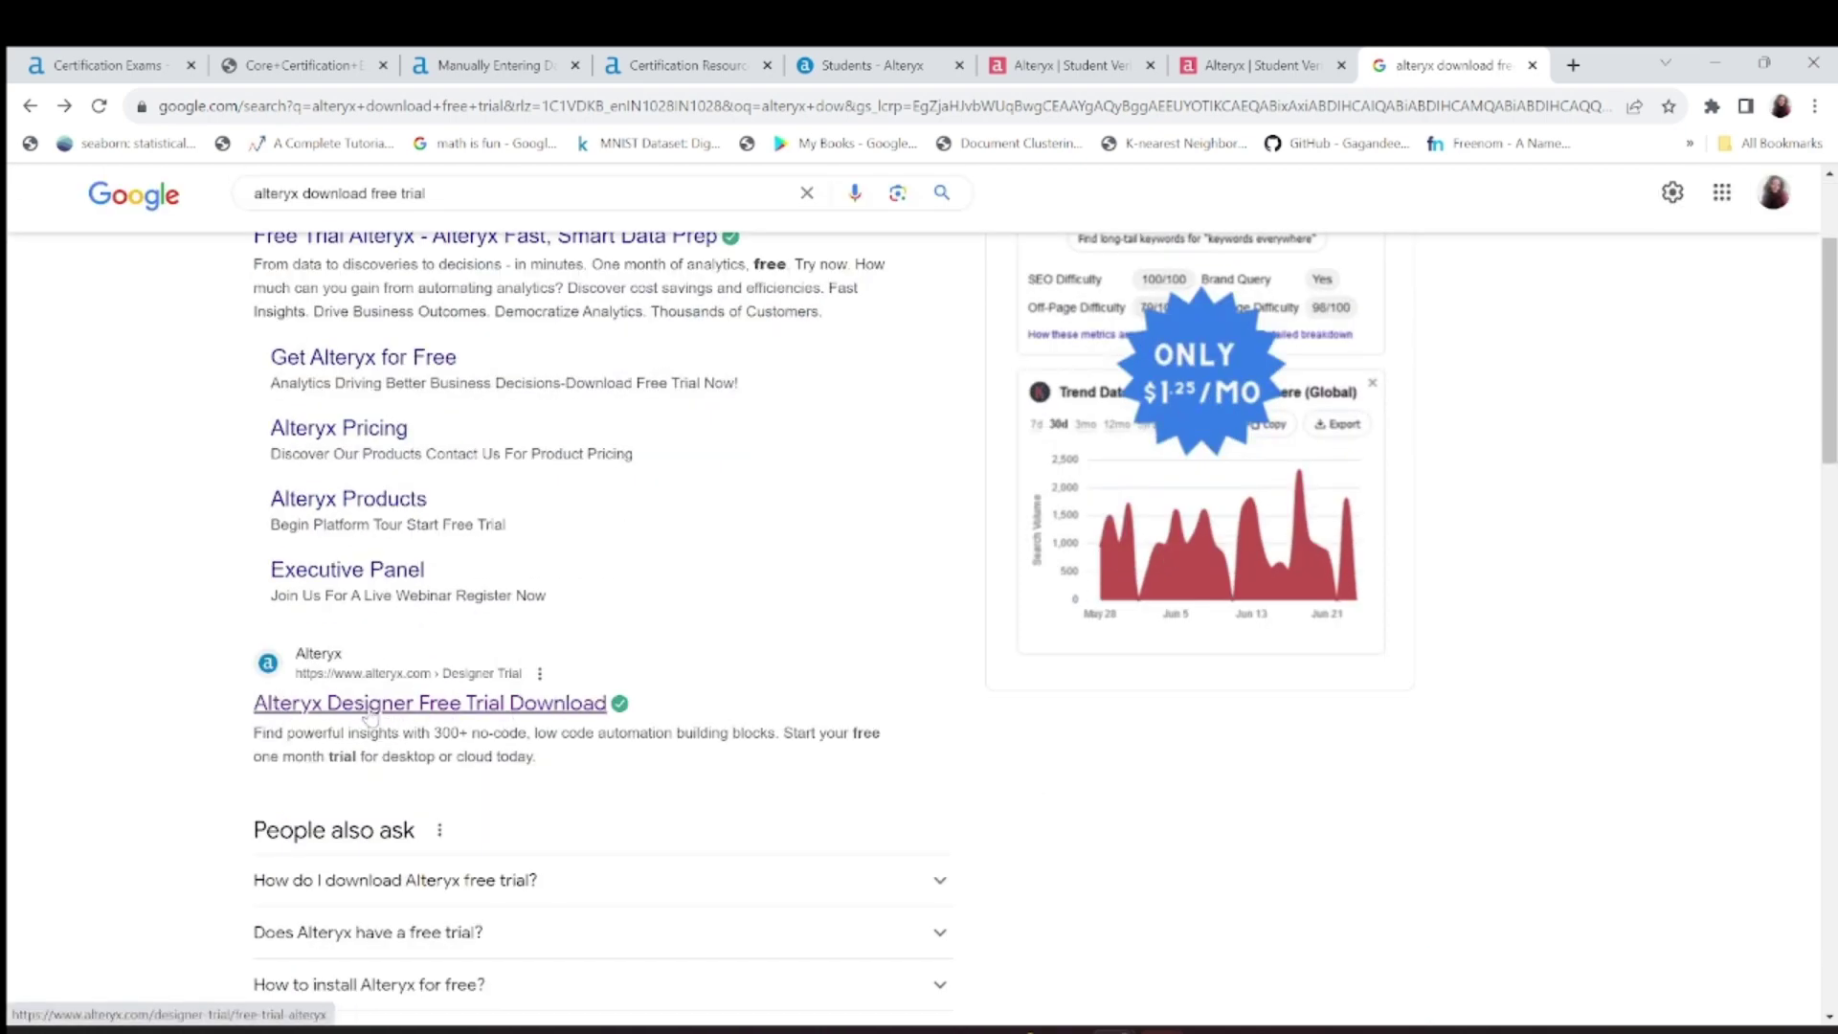
scroll(391, 446, "down", 2)
left_click(488, 490)
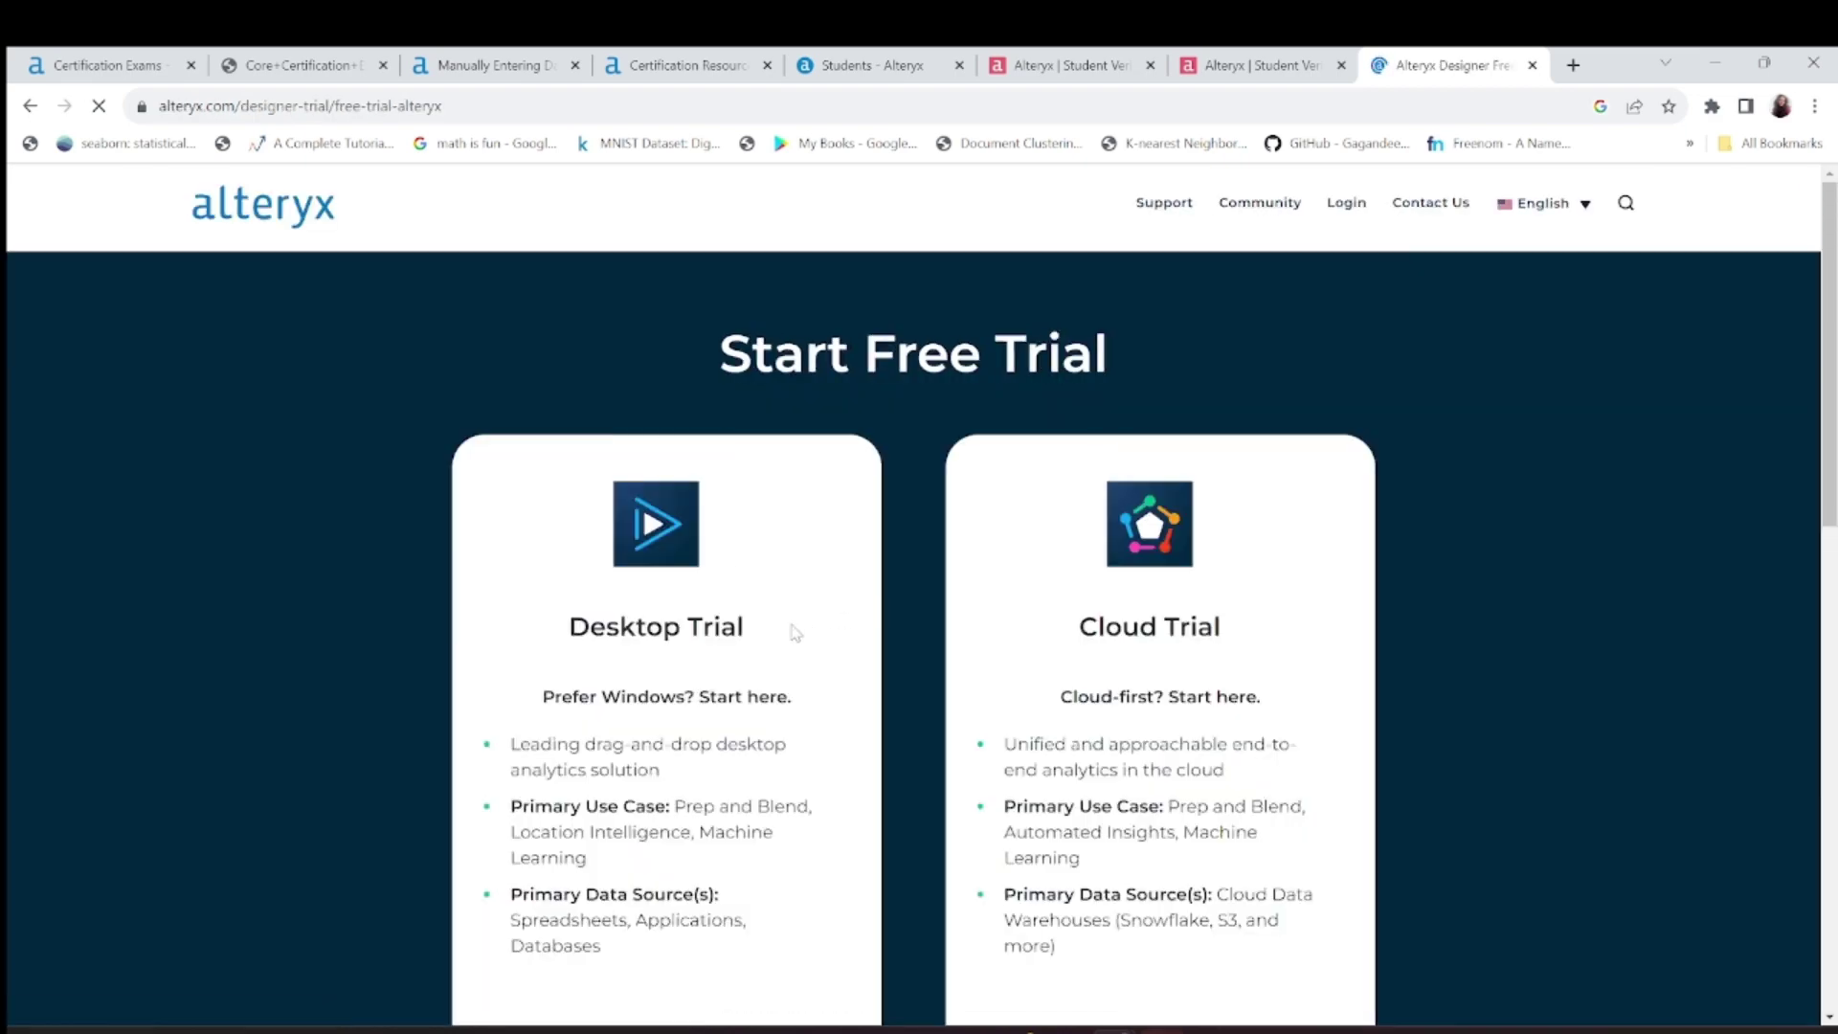
- Start the Desktop Trial signup and select the email field
scroll(759, 668, "down", 1)
scroll(813, 584, "down", 2)
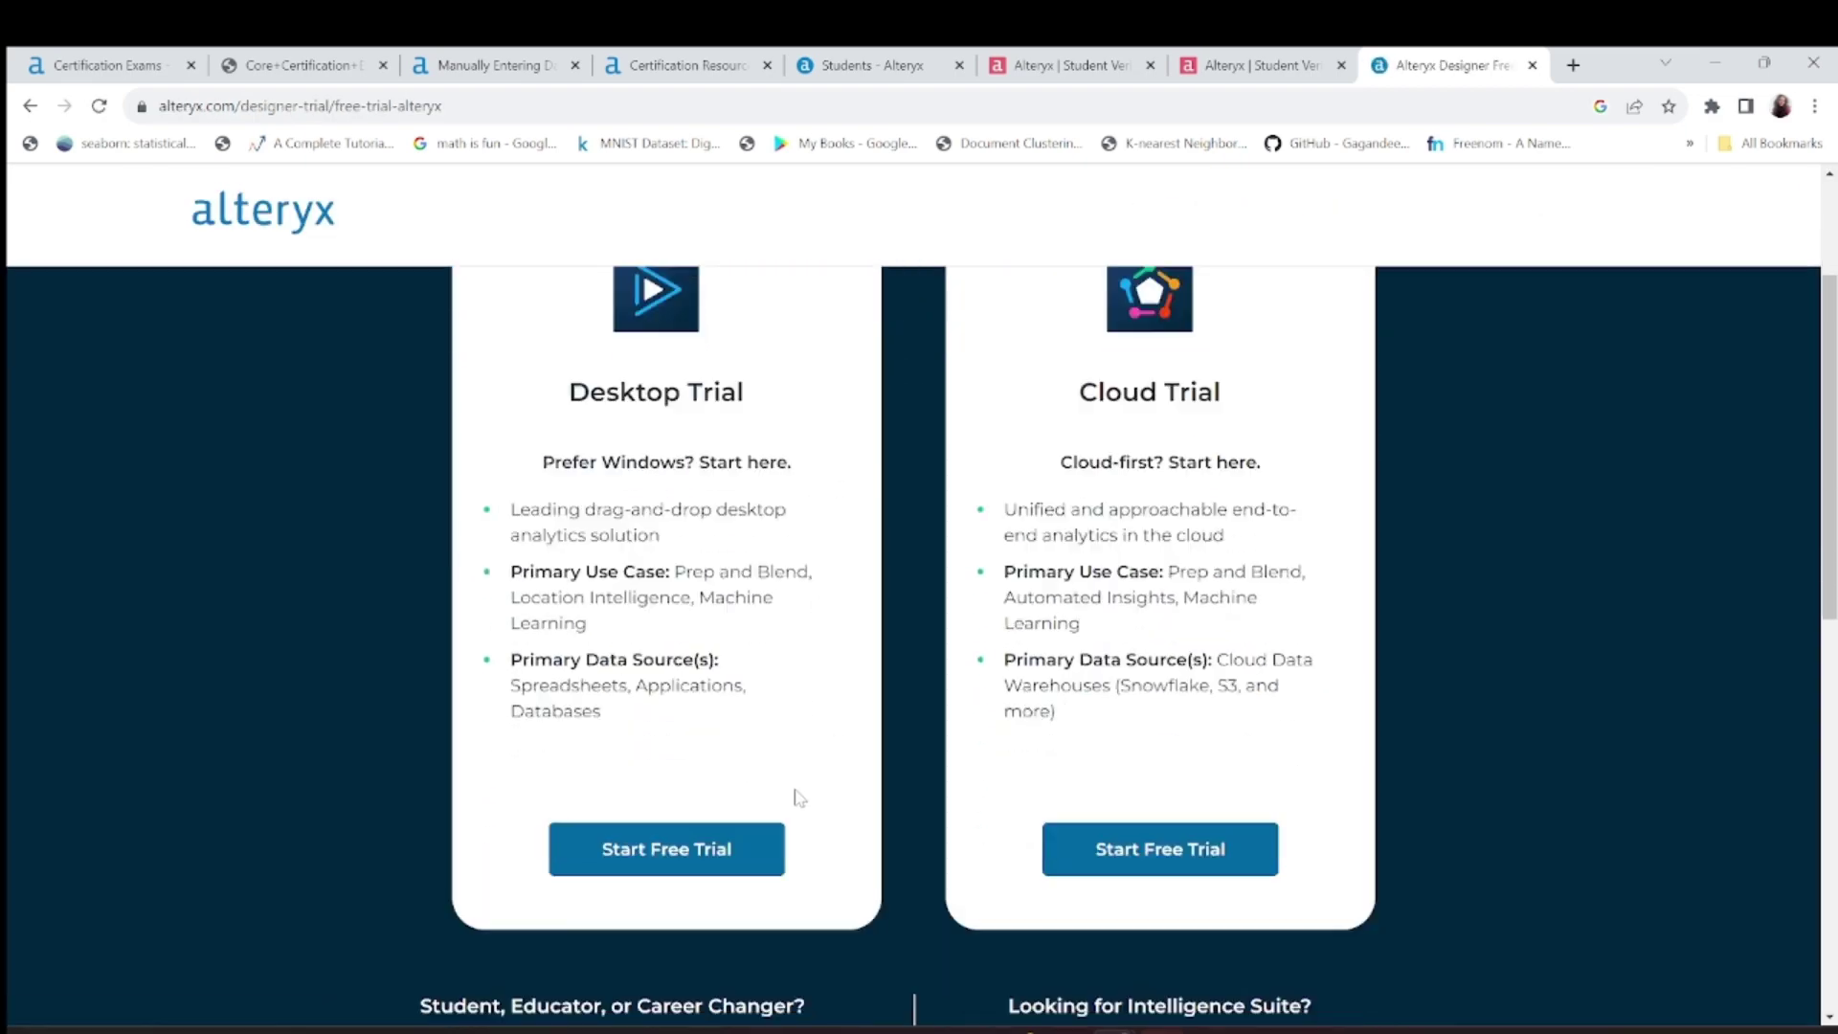
left_click(653, 765)
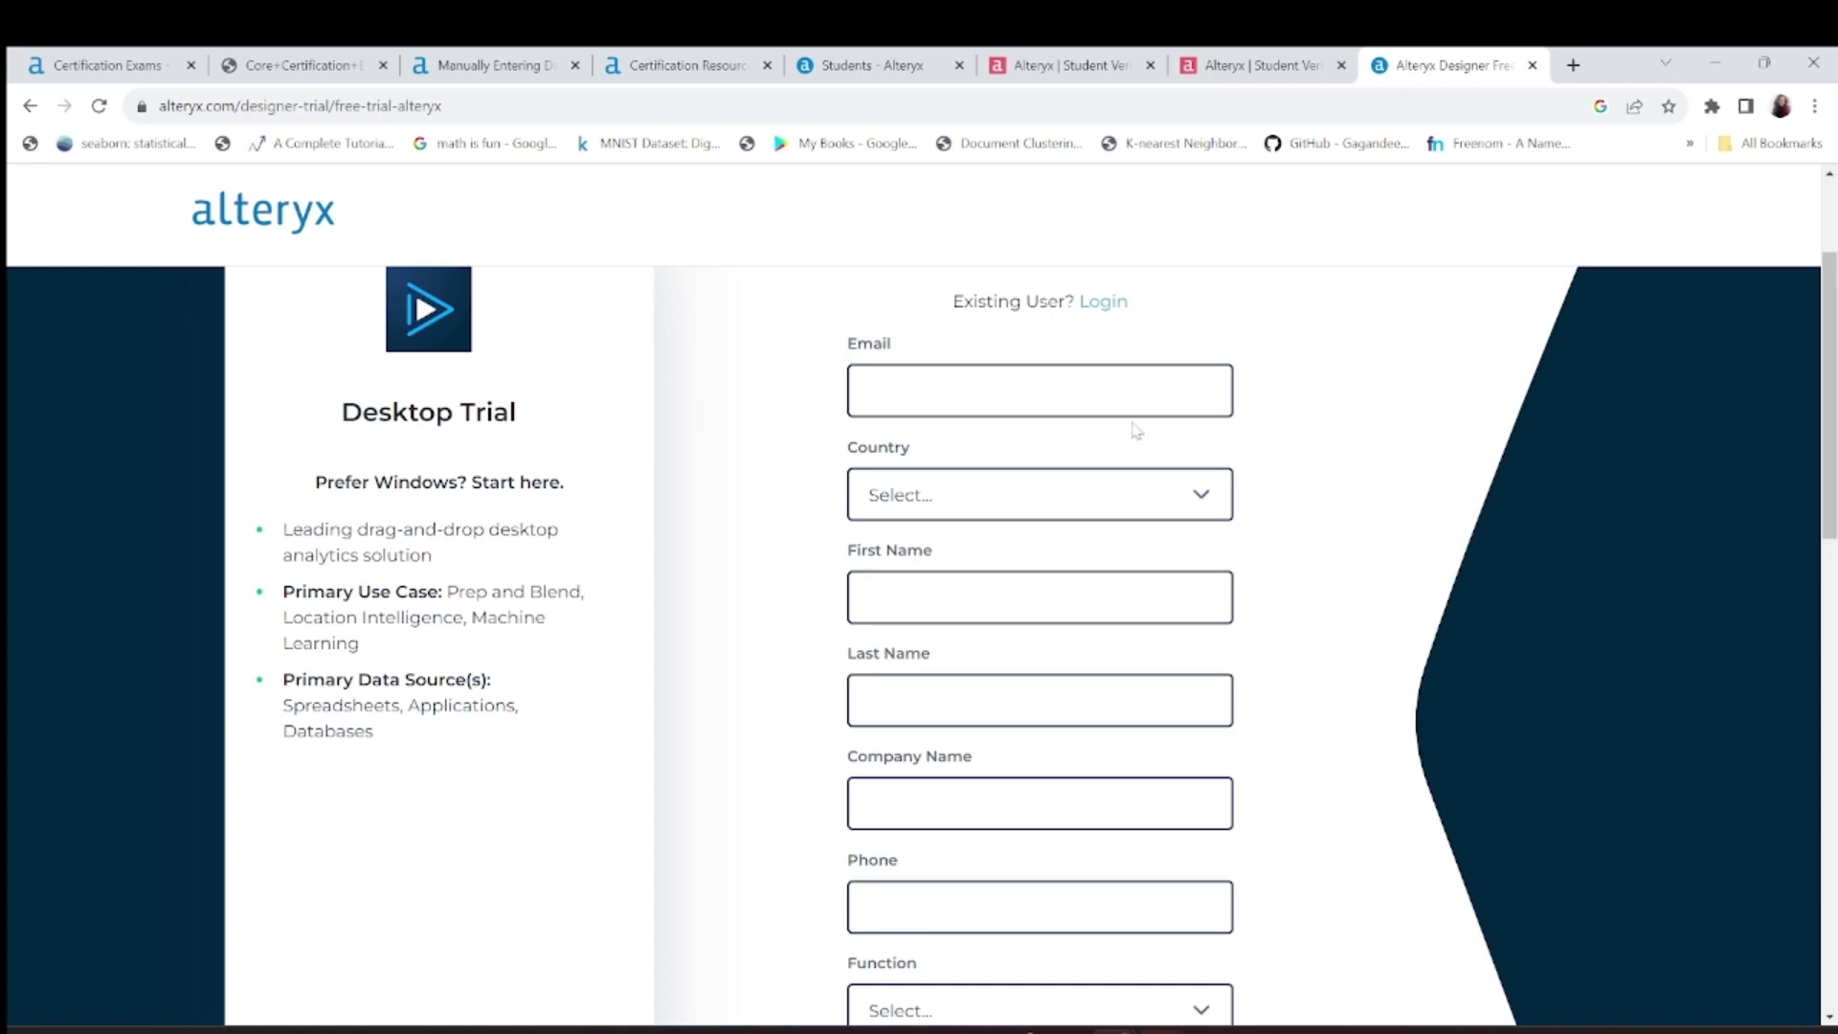
scroll(1136, 431, "up", 2)
left_click(1039, 603)
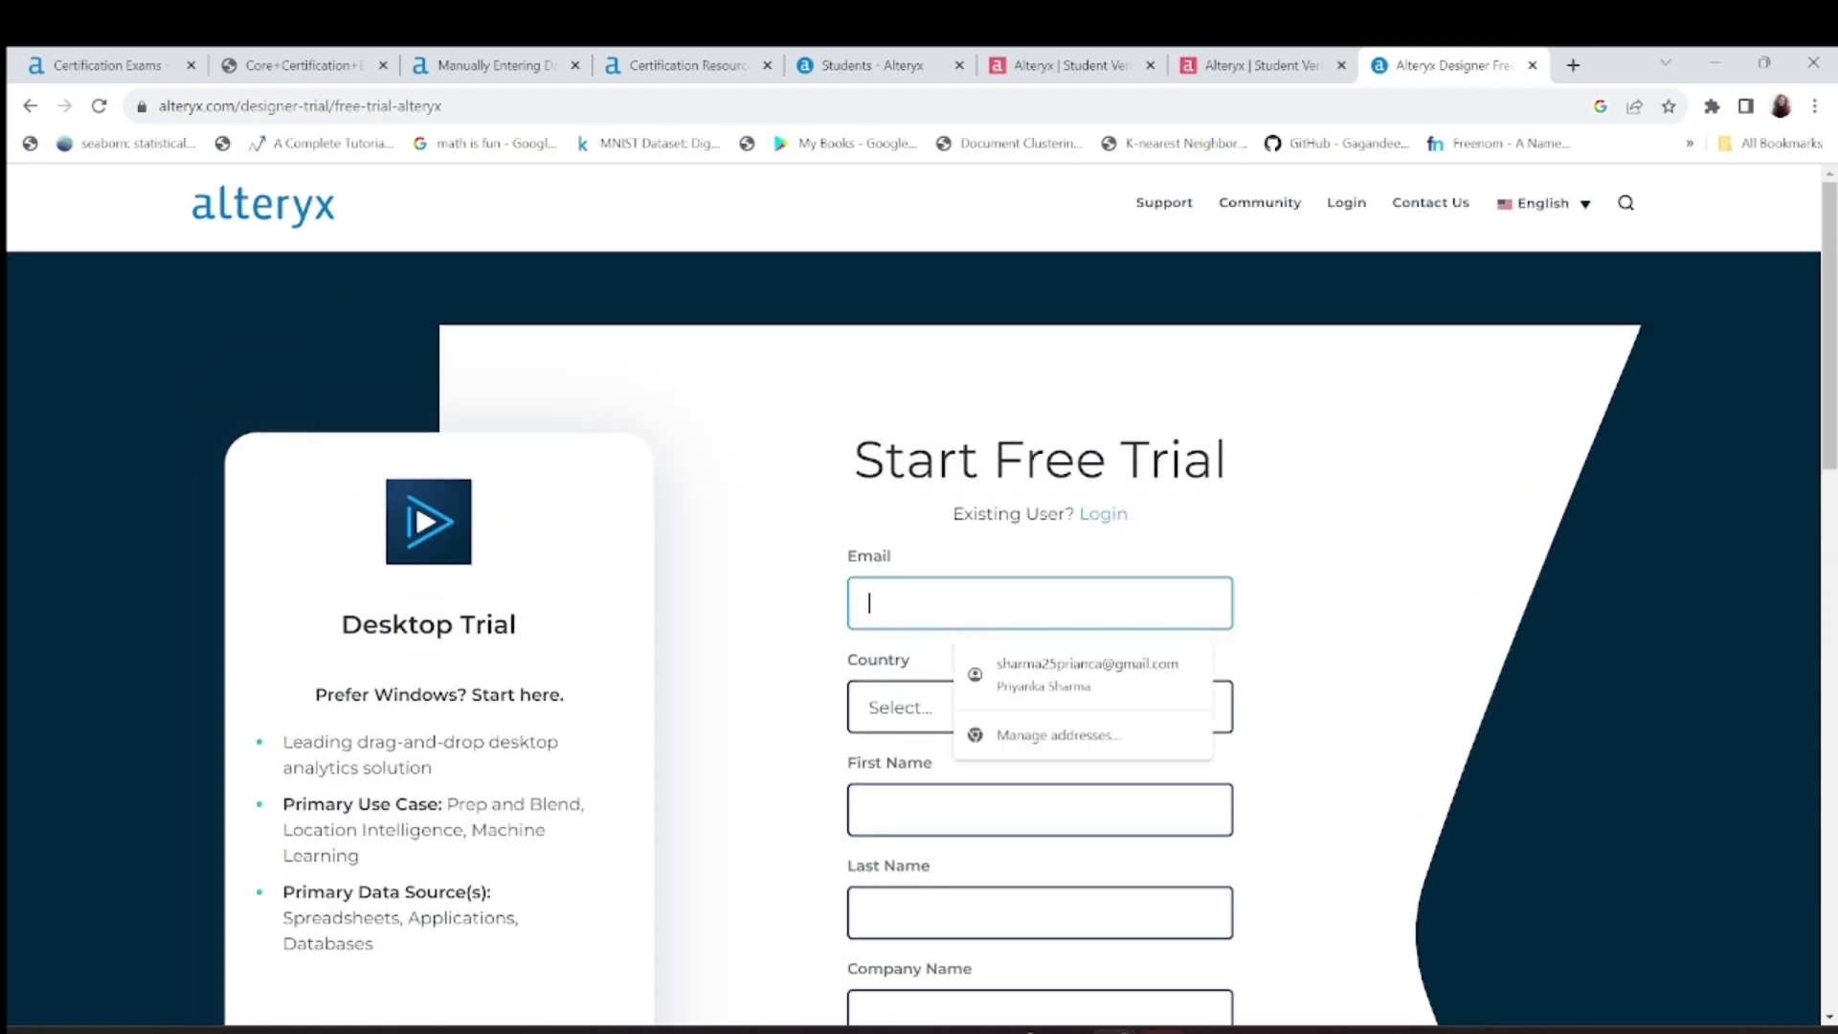
- Review the signup form and highlight the free 1-year renewable Designer license note
scroll(1044, 661, "down", 4)
scroll(1044, 661, "down", 4)
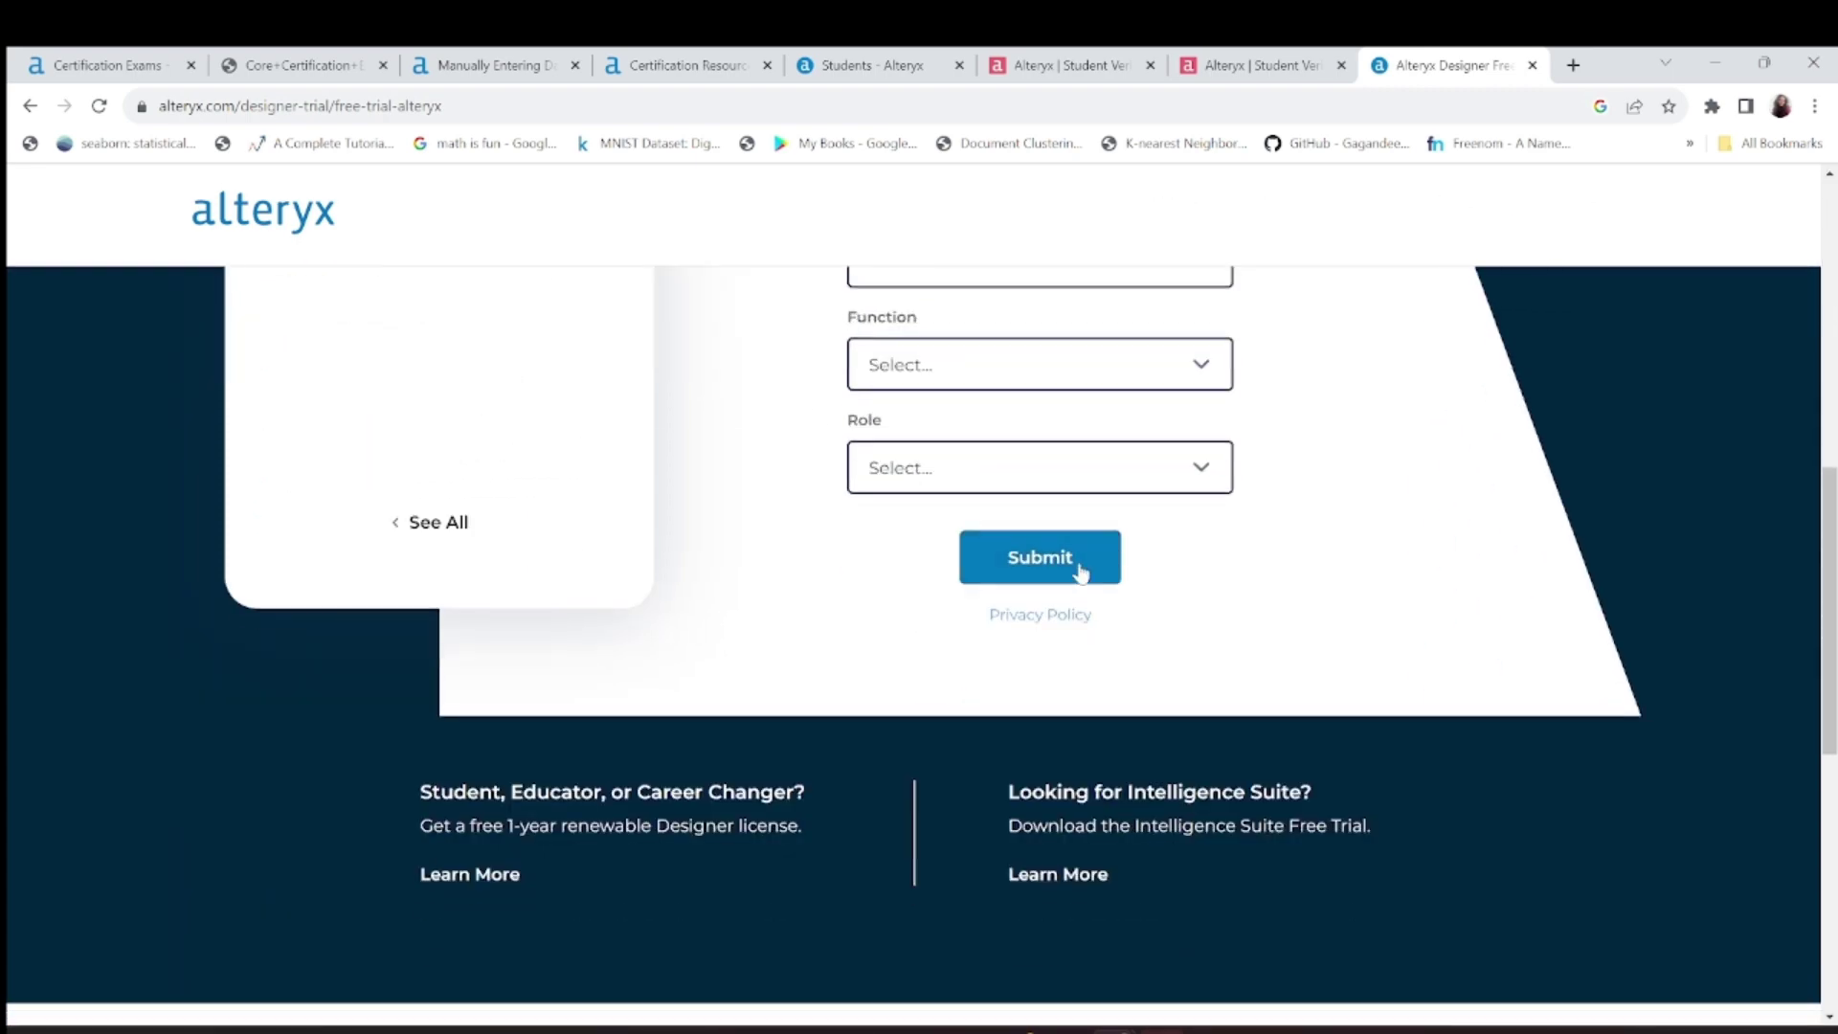
scroll(738, 627, "up", 3)
scroll(740, 628, "up", 5)
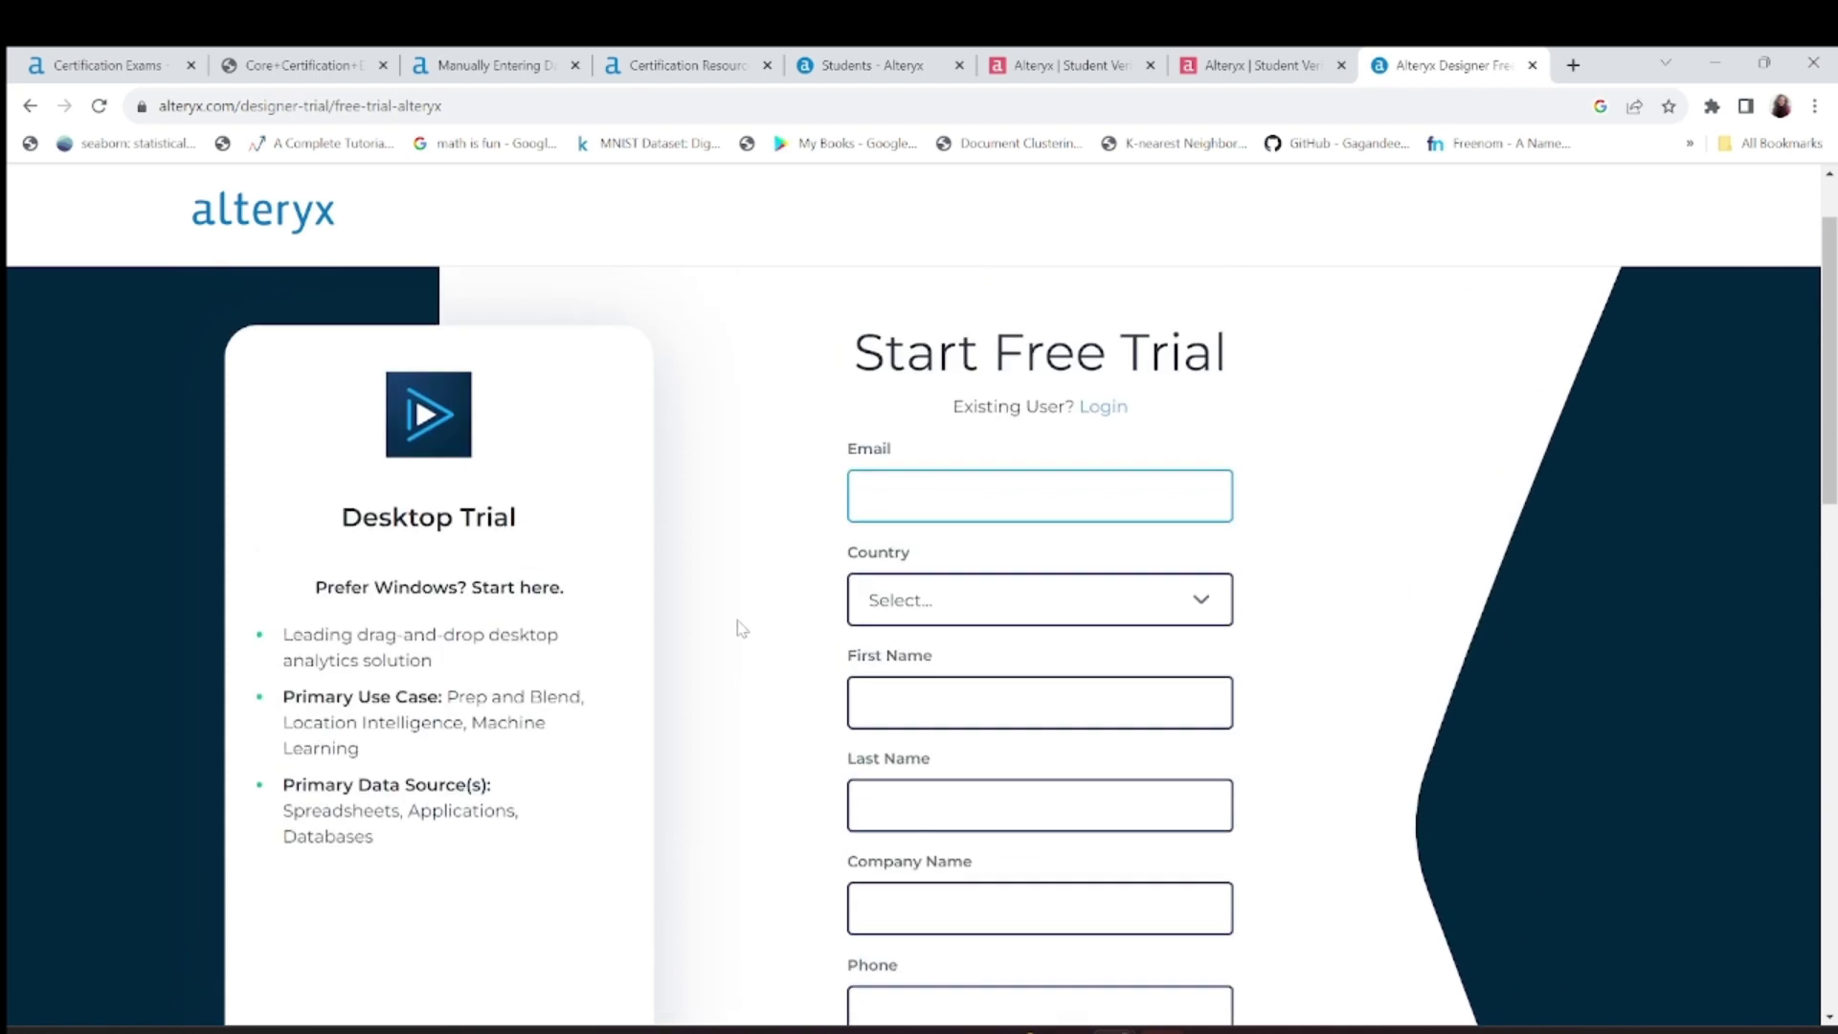
scroll(739, 627, "down", 3)
scroll(738, 627, "down", 5)
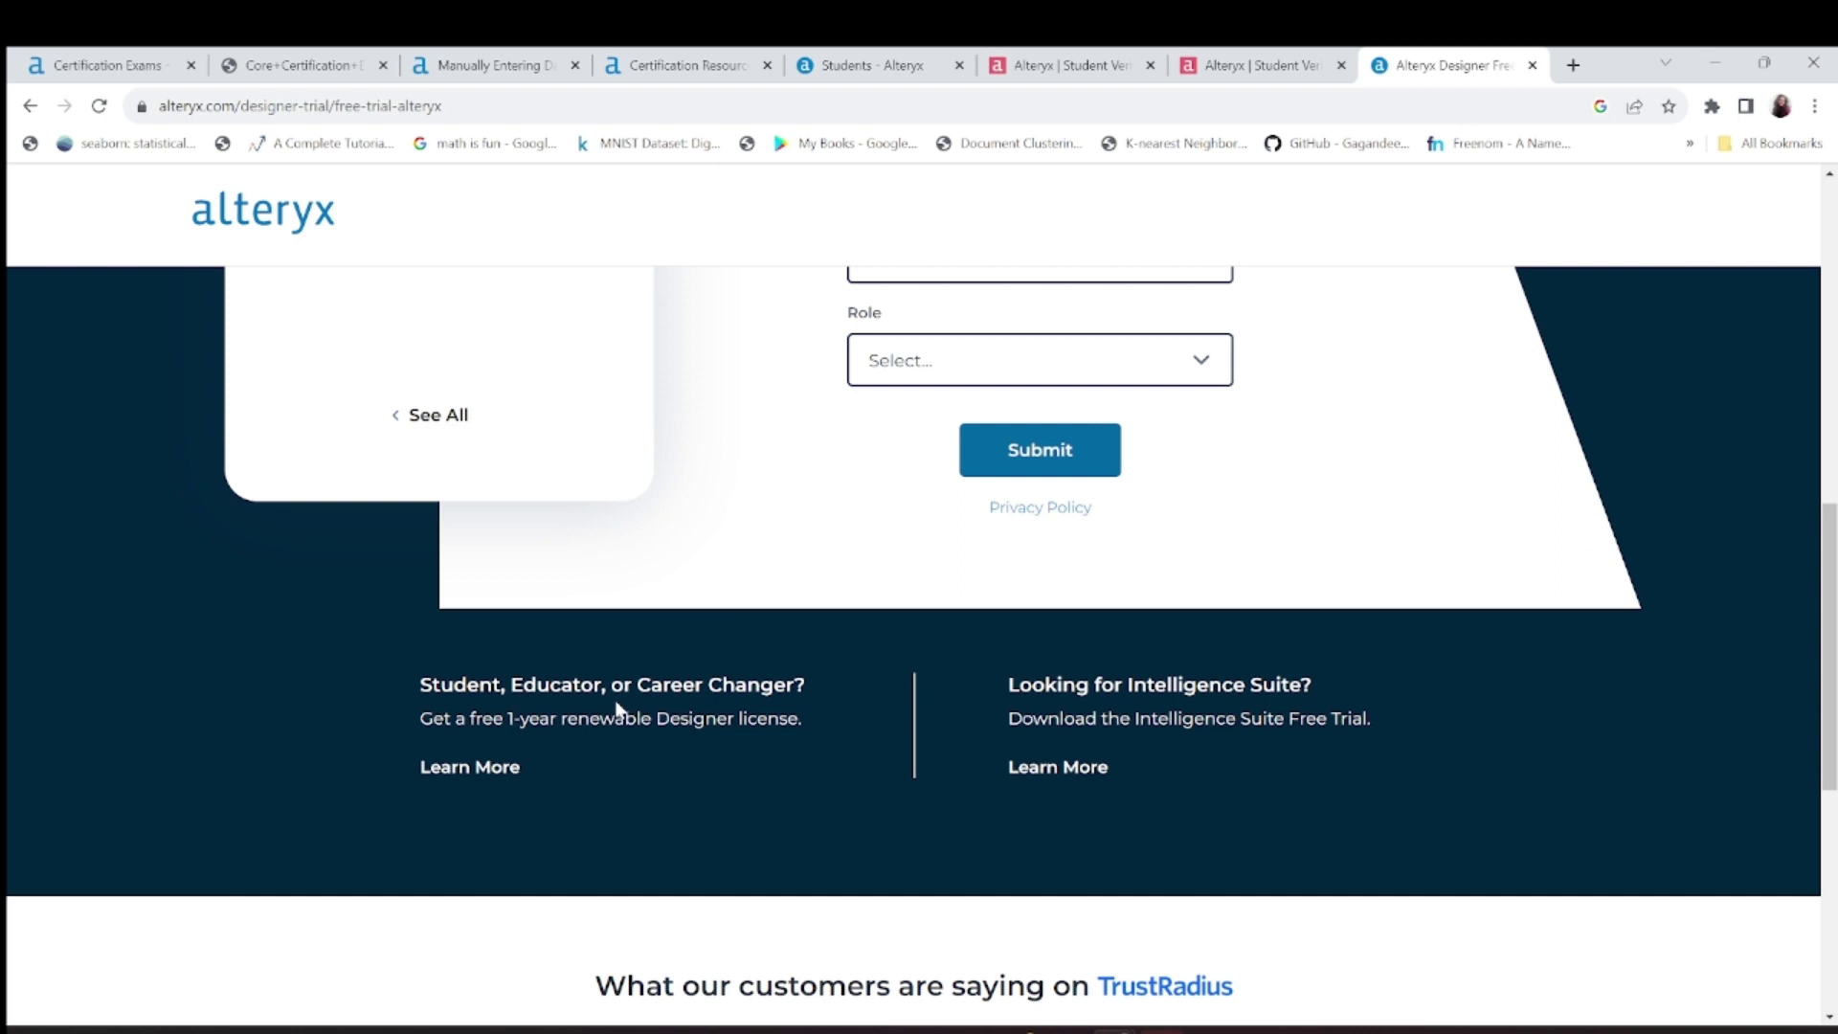
left_click_drag(483, 718, 822, 731)
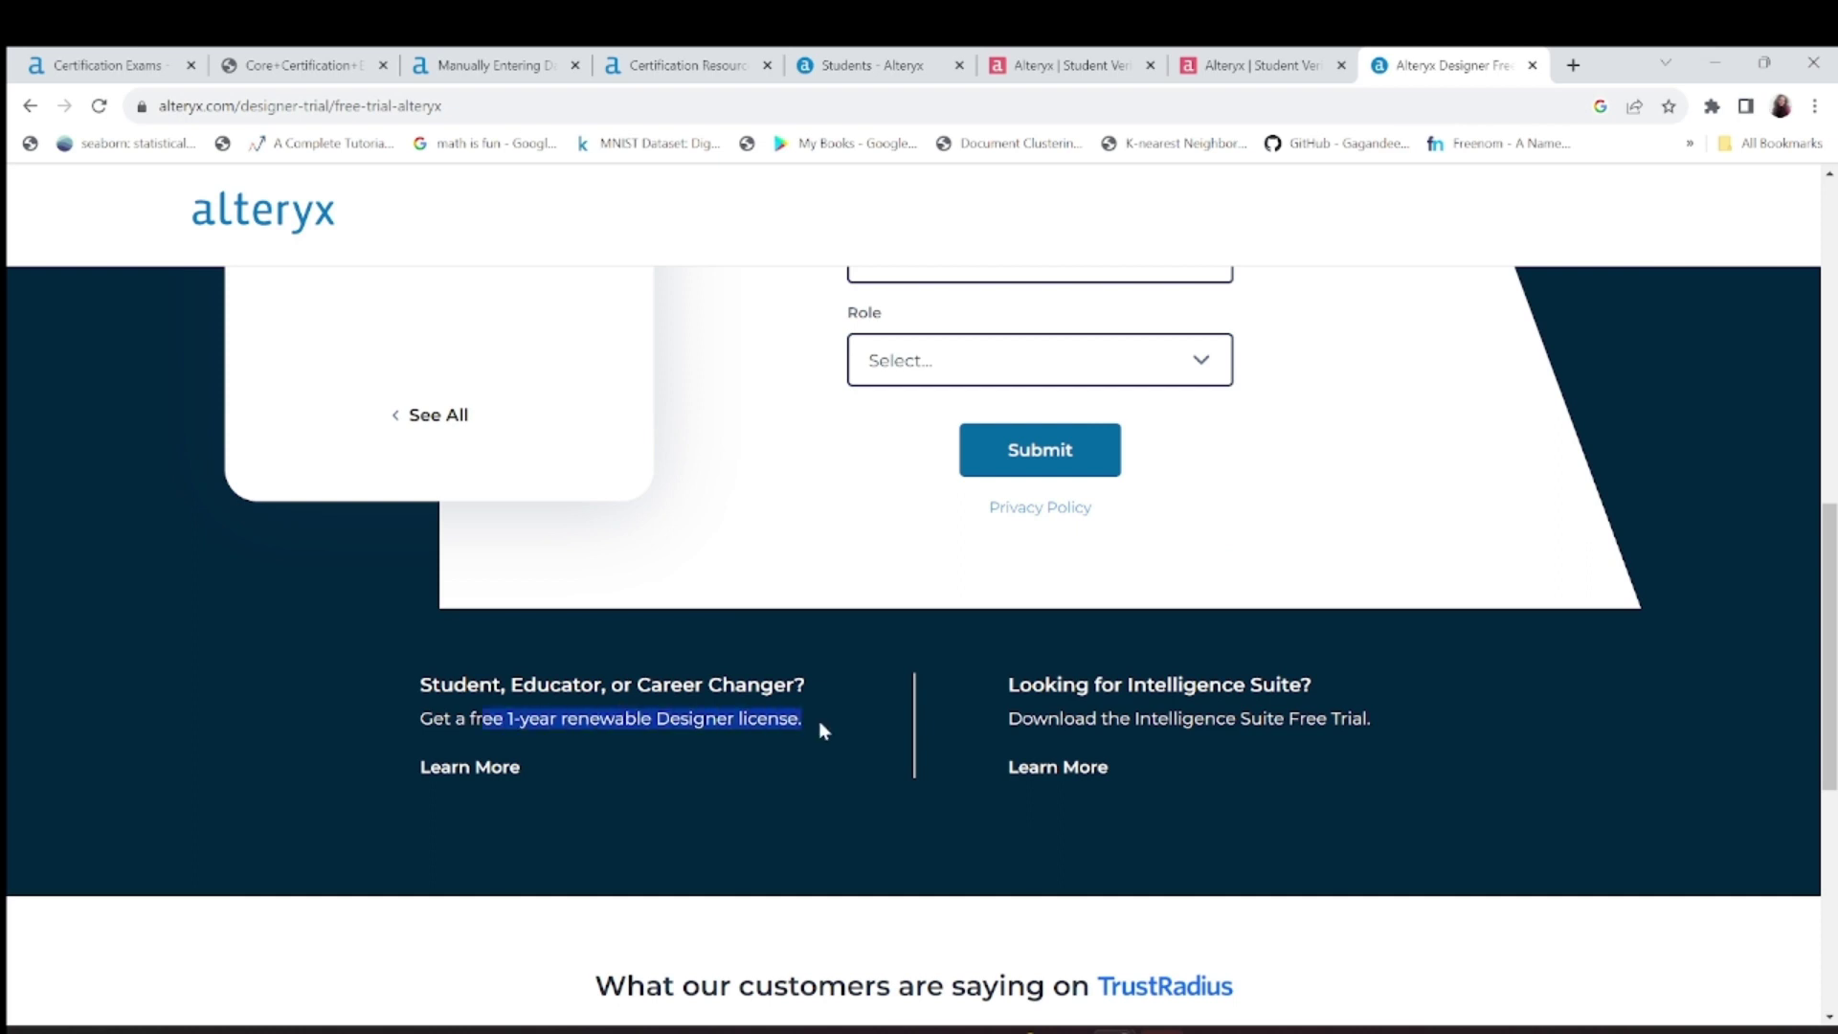
scroll(766, 594, "up", 6)
scroll(766, 594, "up", 3)
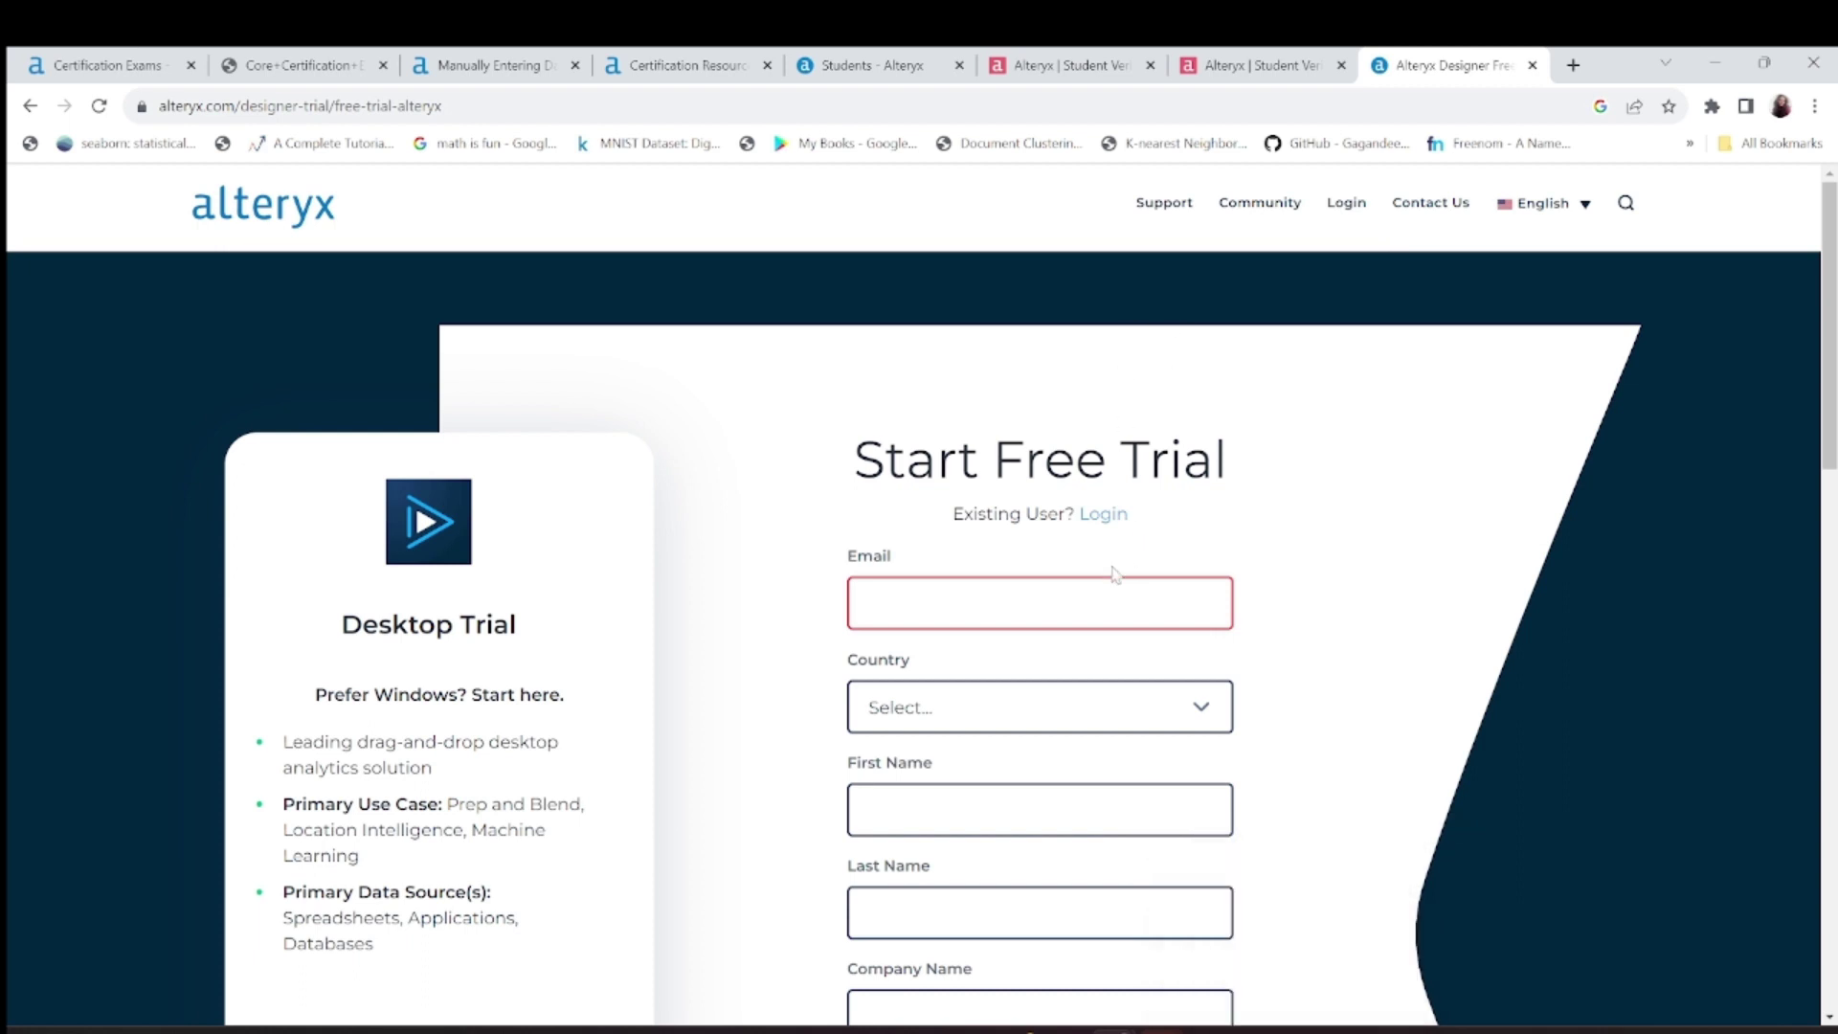
- Return to the Google results and open the Alteryx Students page
left_click(1070, 65)
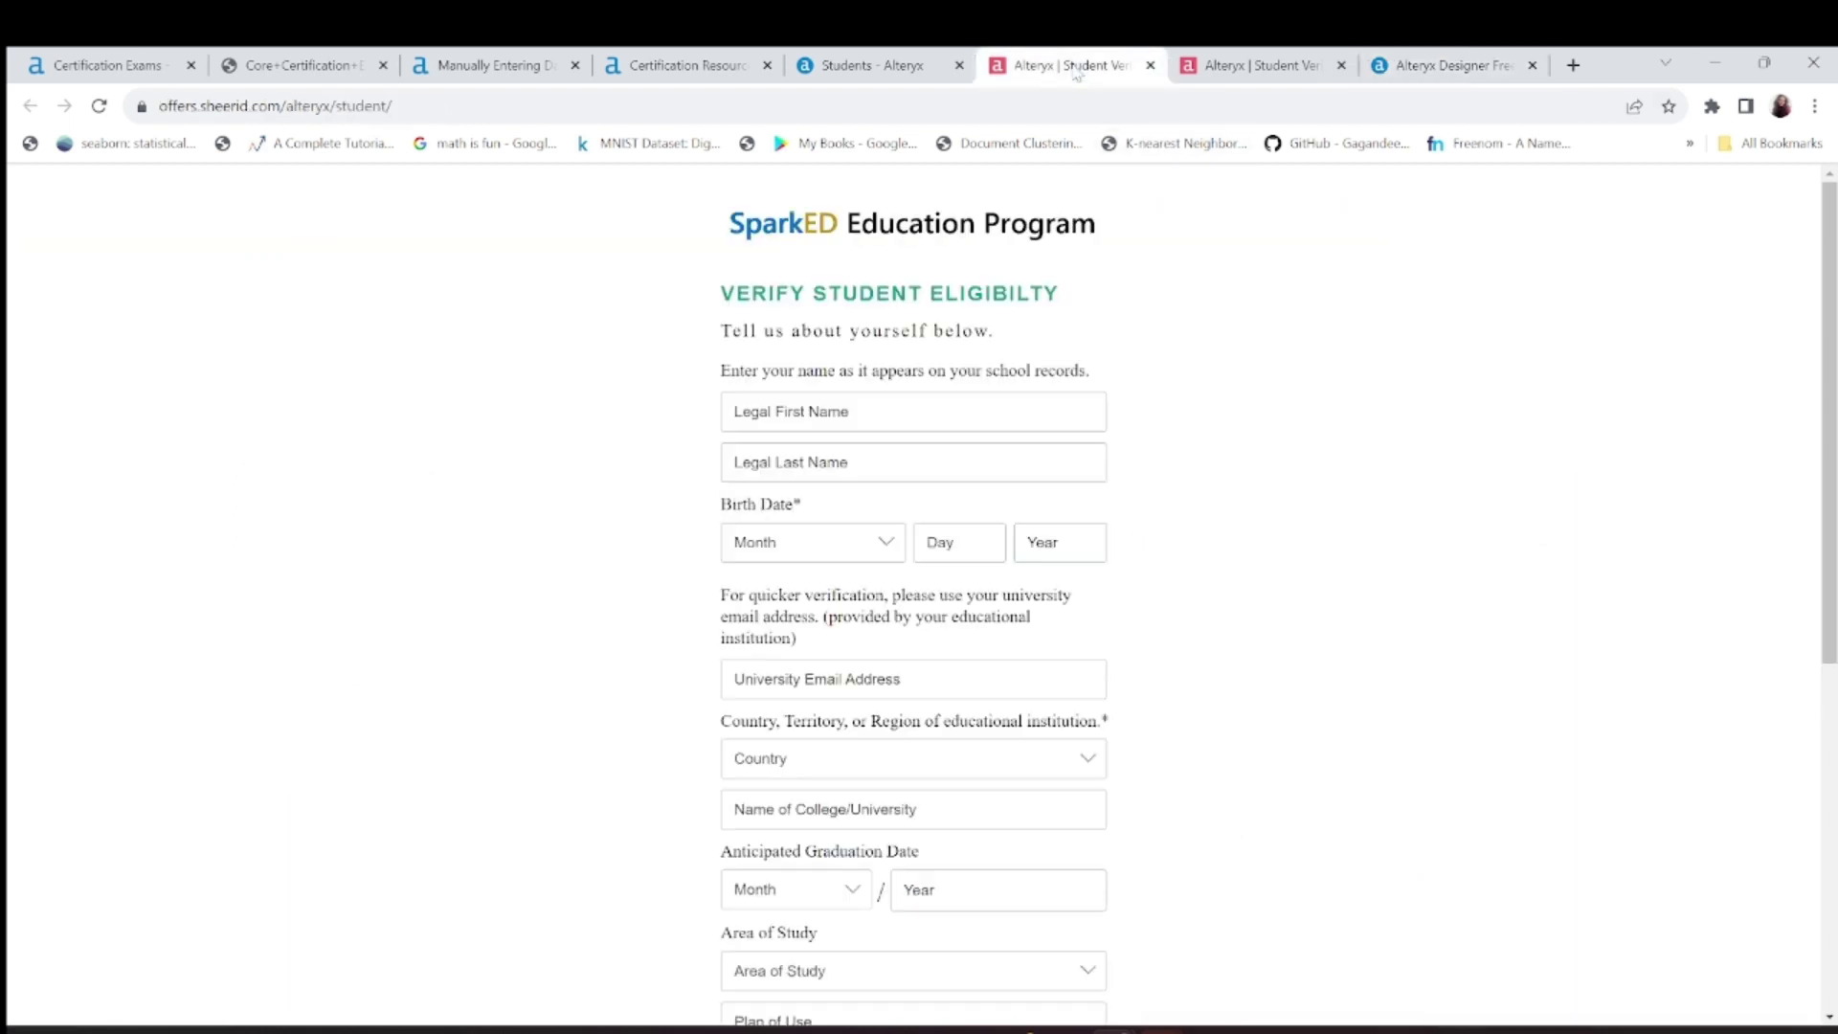
left_click(862, 67)
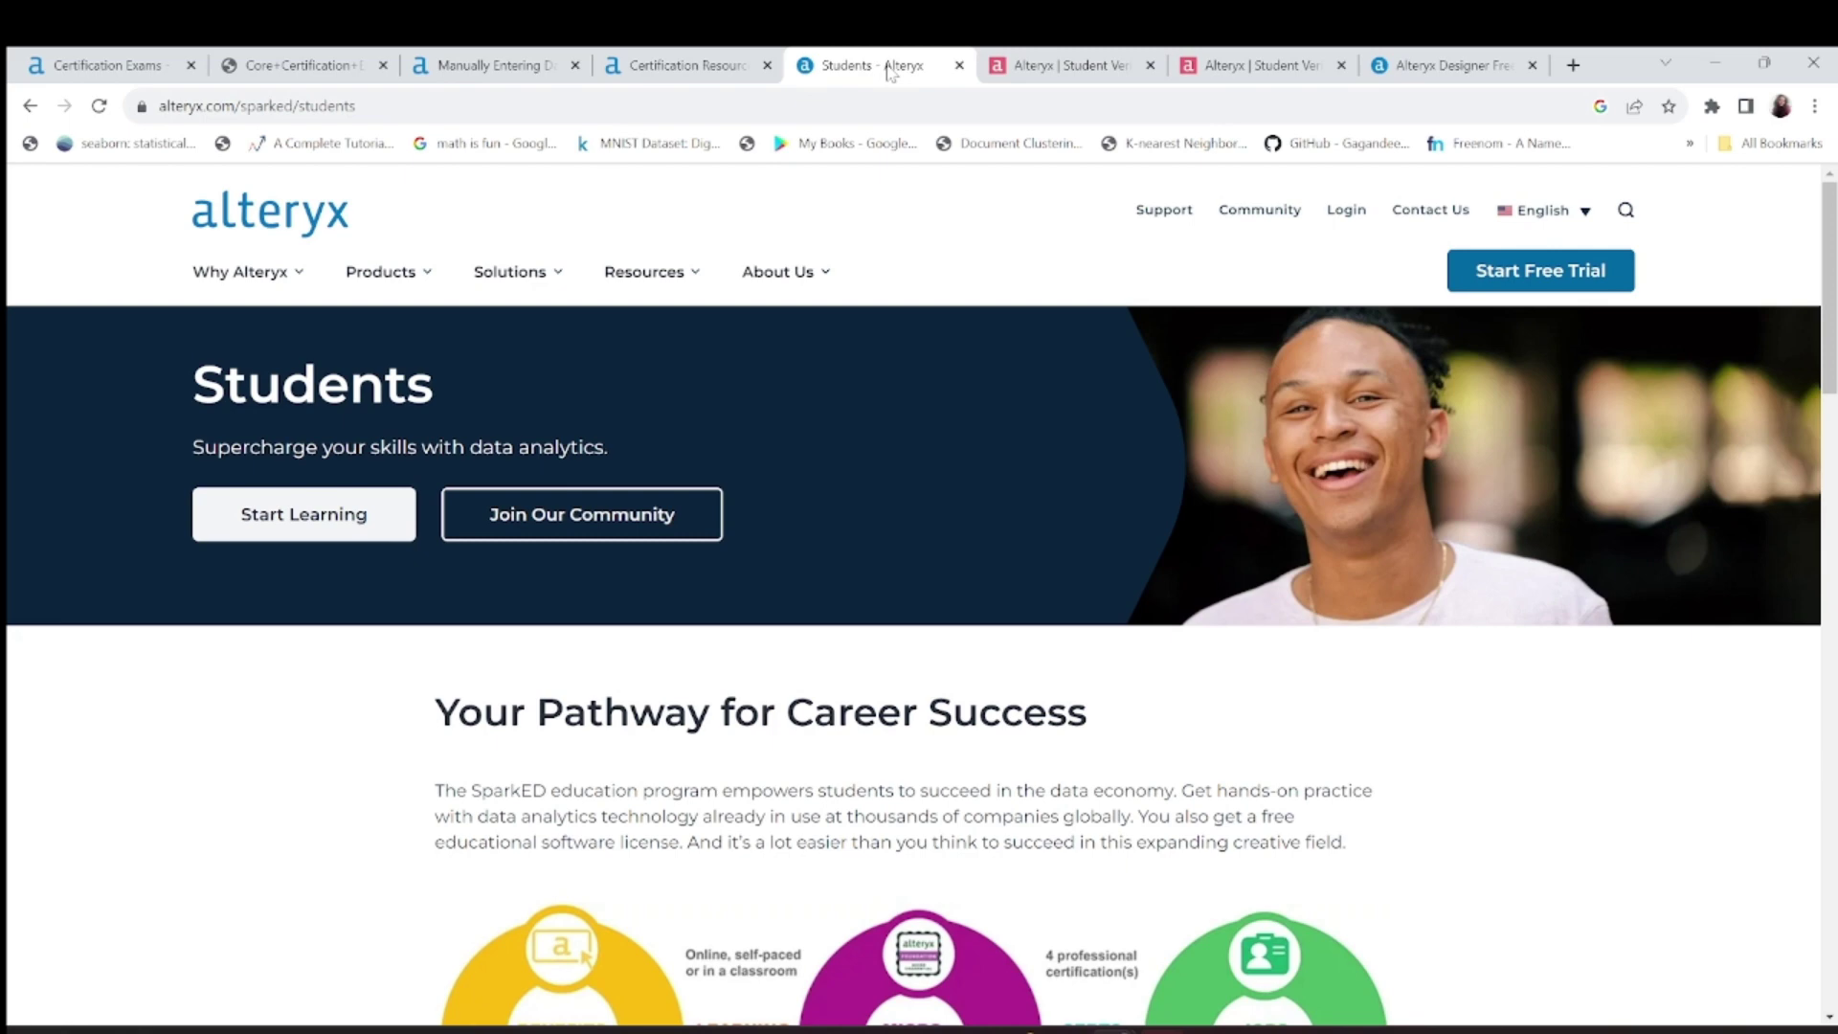
left_click(30, 106)
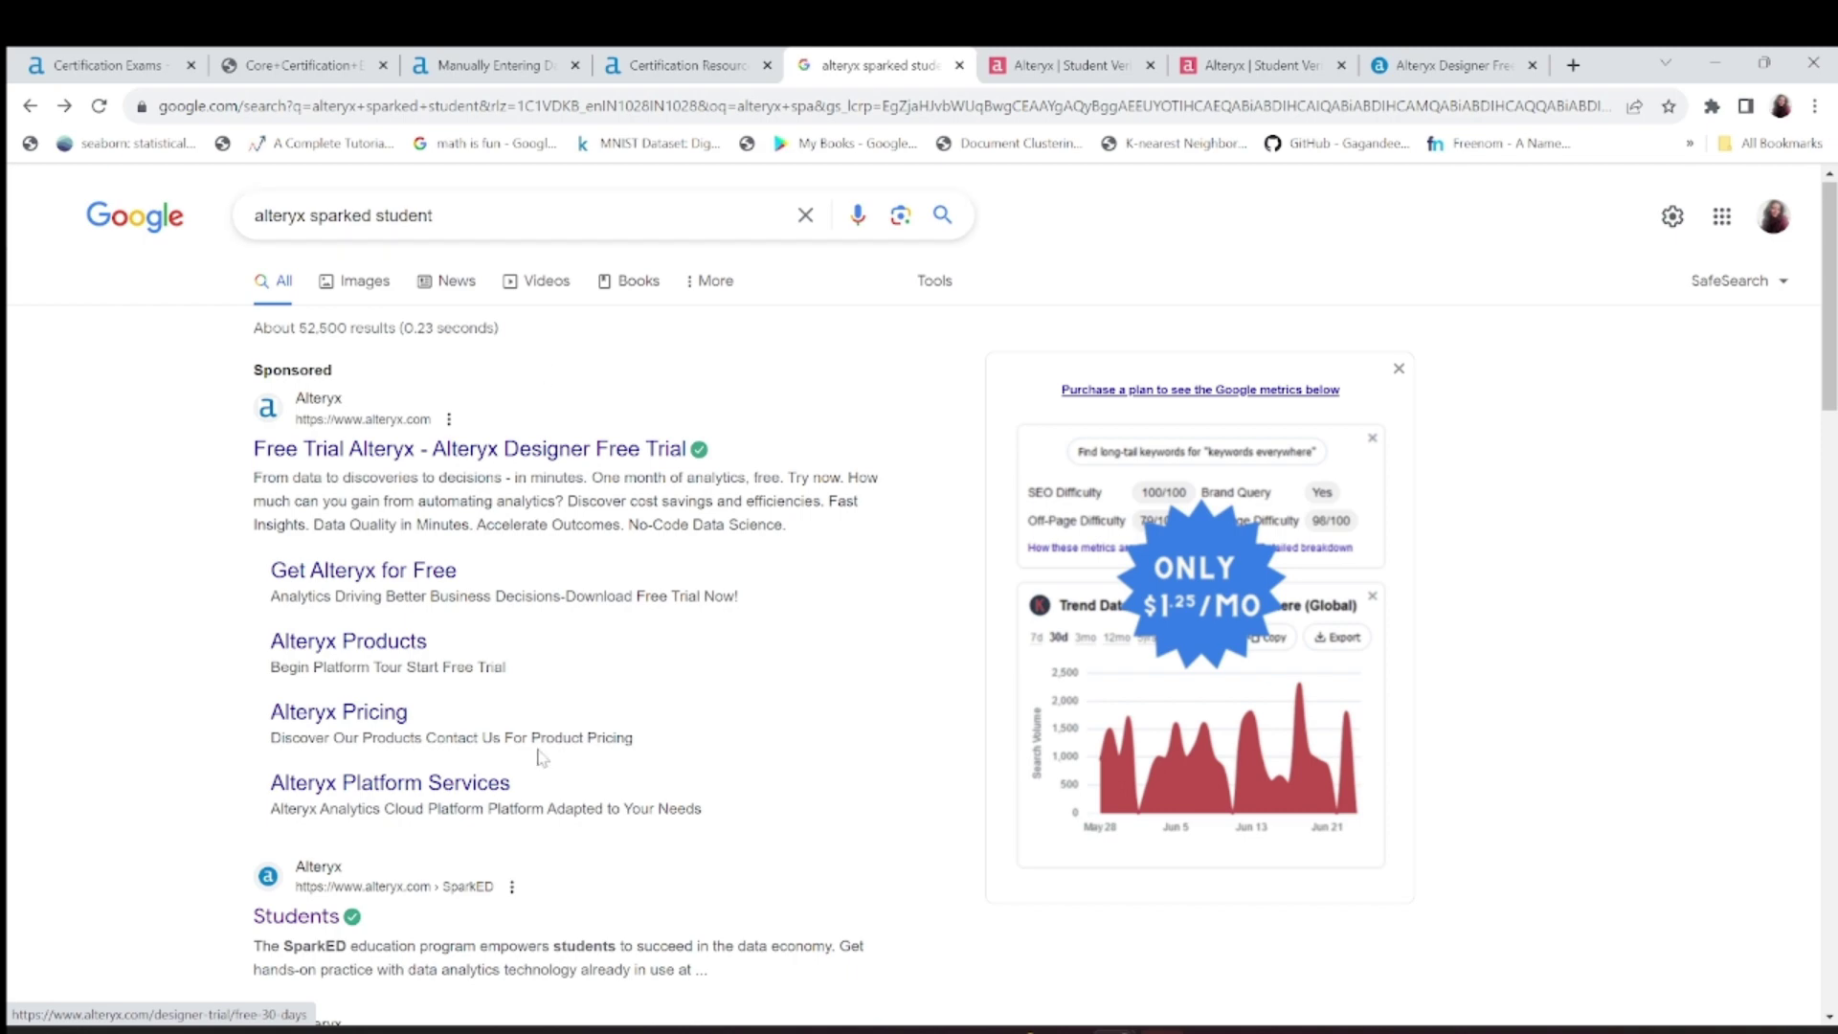
scroll(285, 749, "down", 2)
left_click(296, 702)
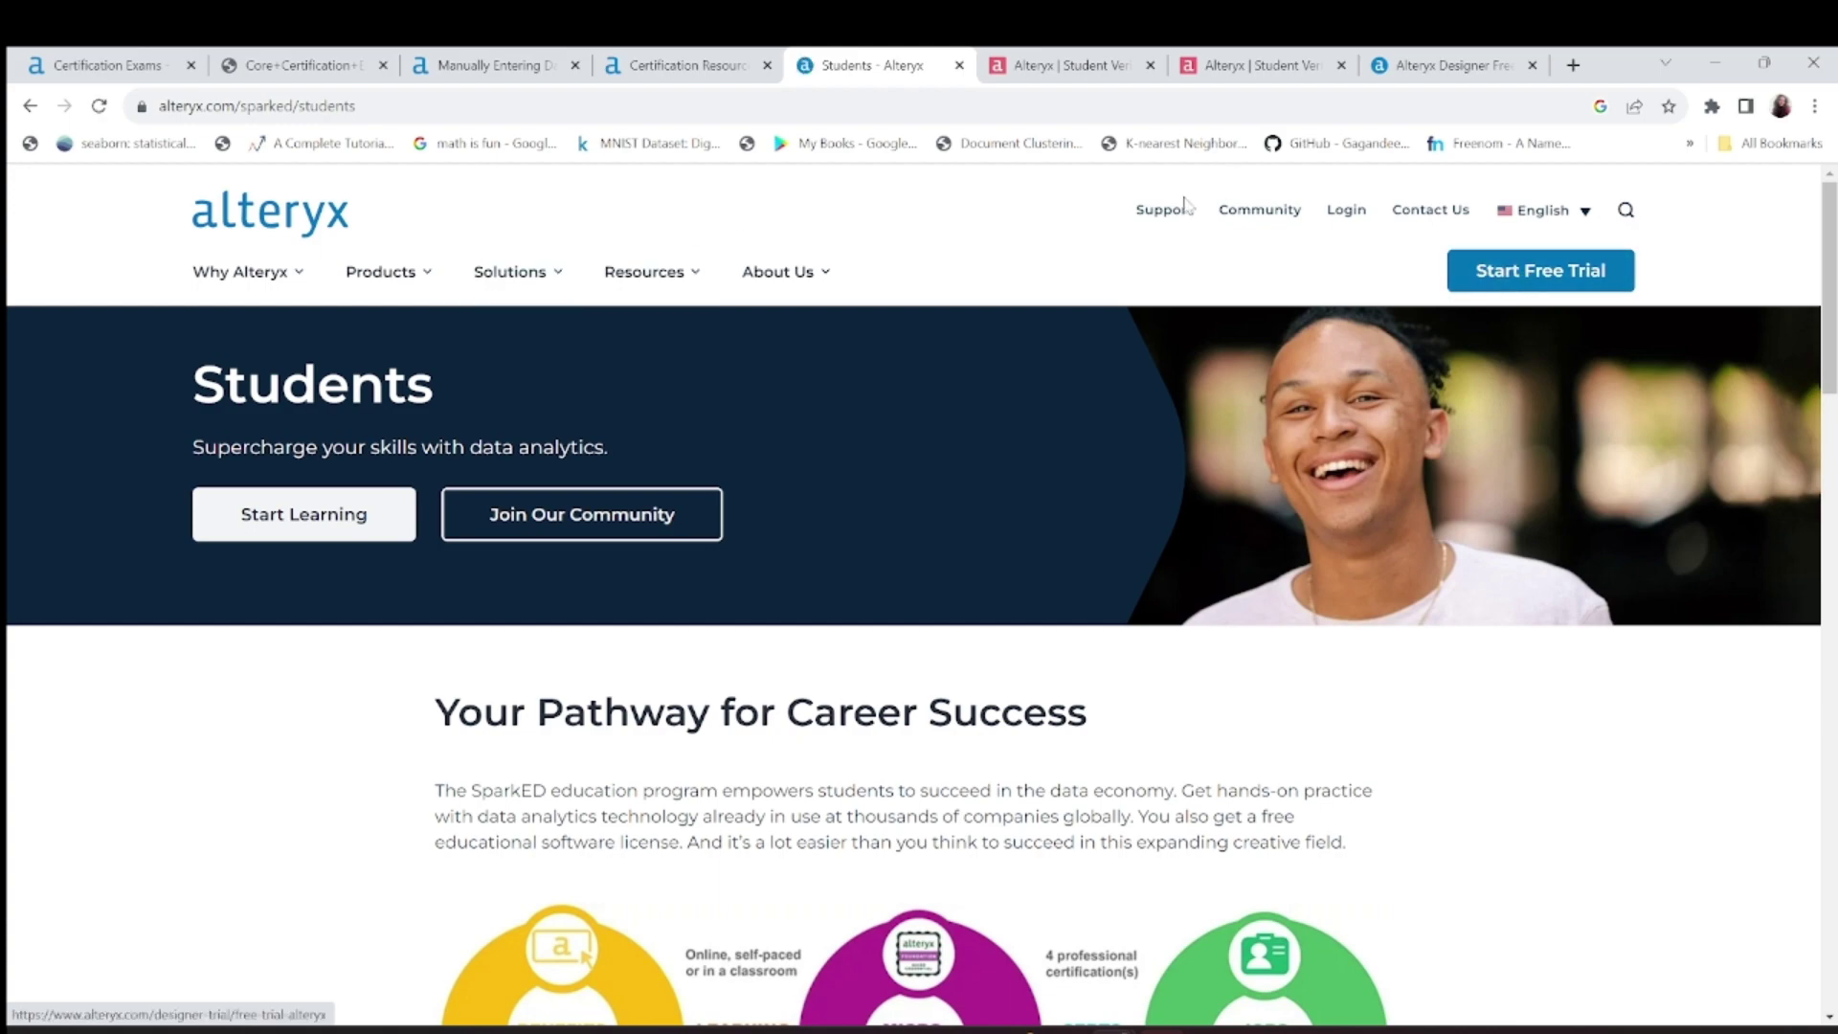
- Open the SparkED student verification form from the Students page
scroll(797, 532, "down", 5)
scroll(798, 536, "down", 3)
scroll(801, 538, "up", 3)
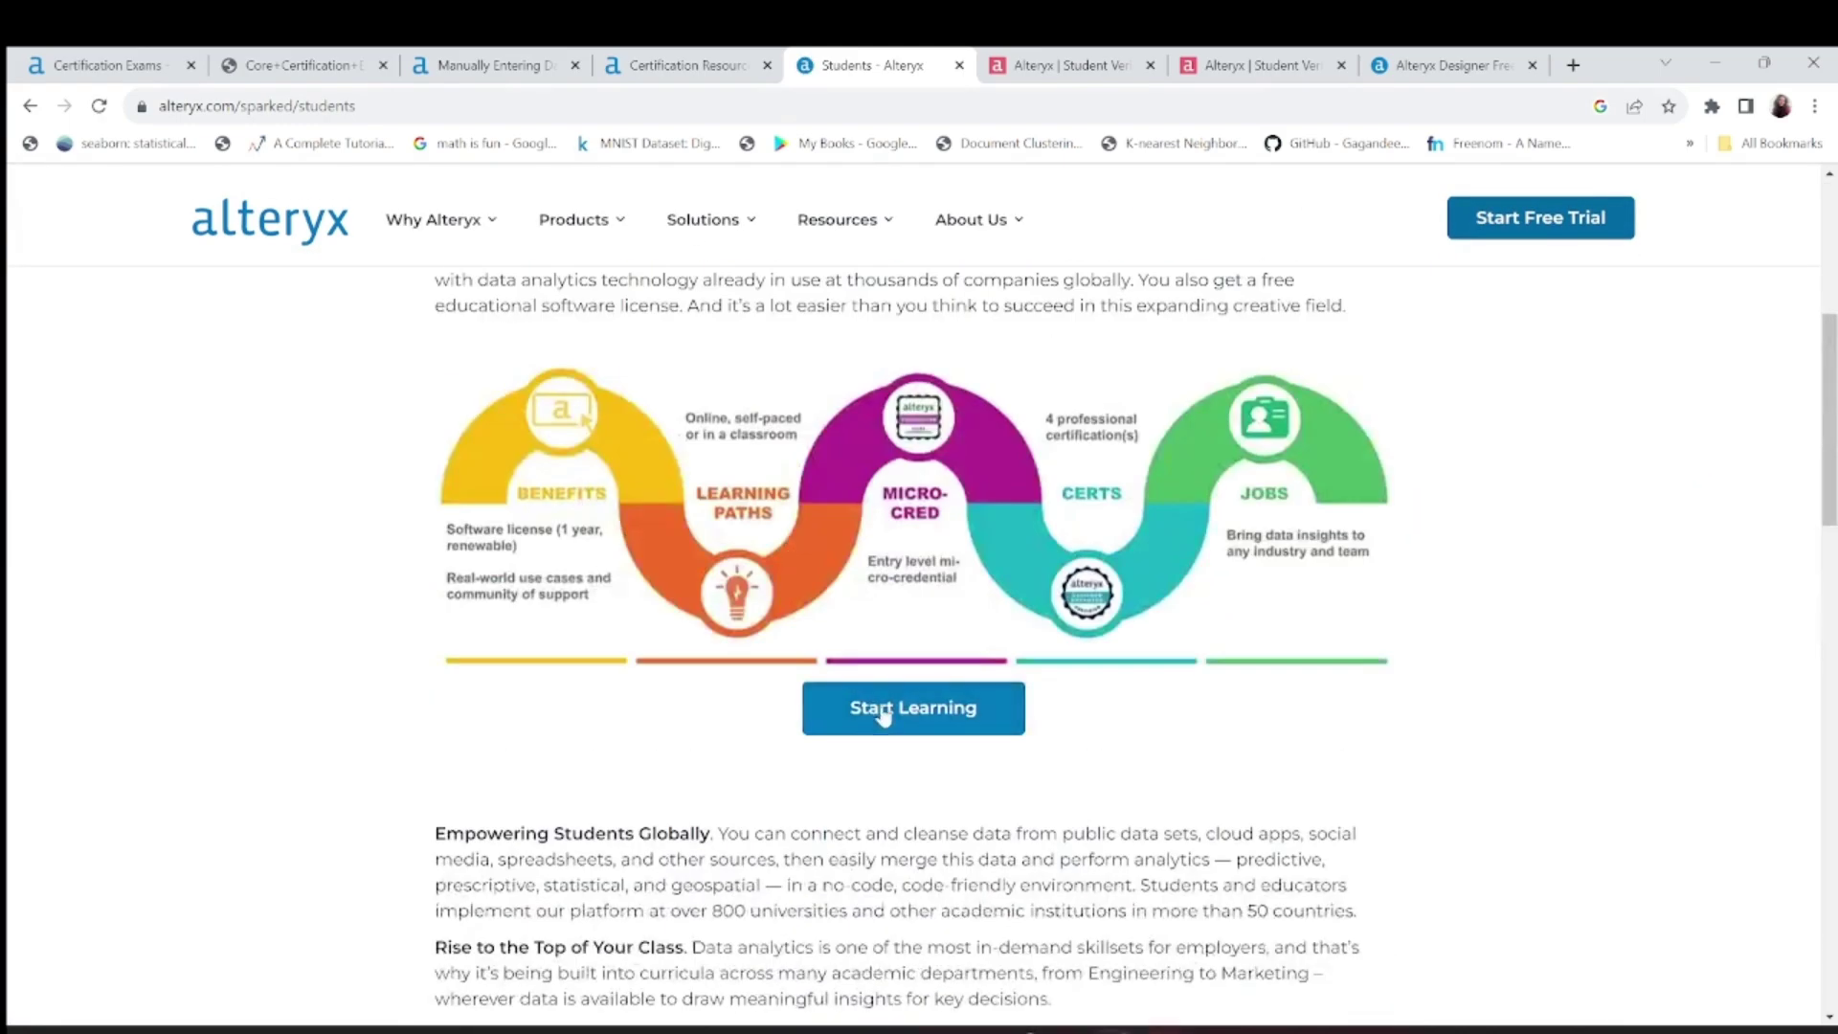
left_click(911, 706)
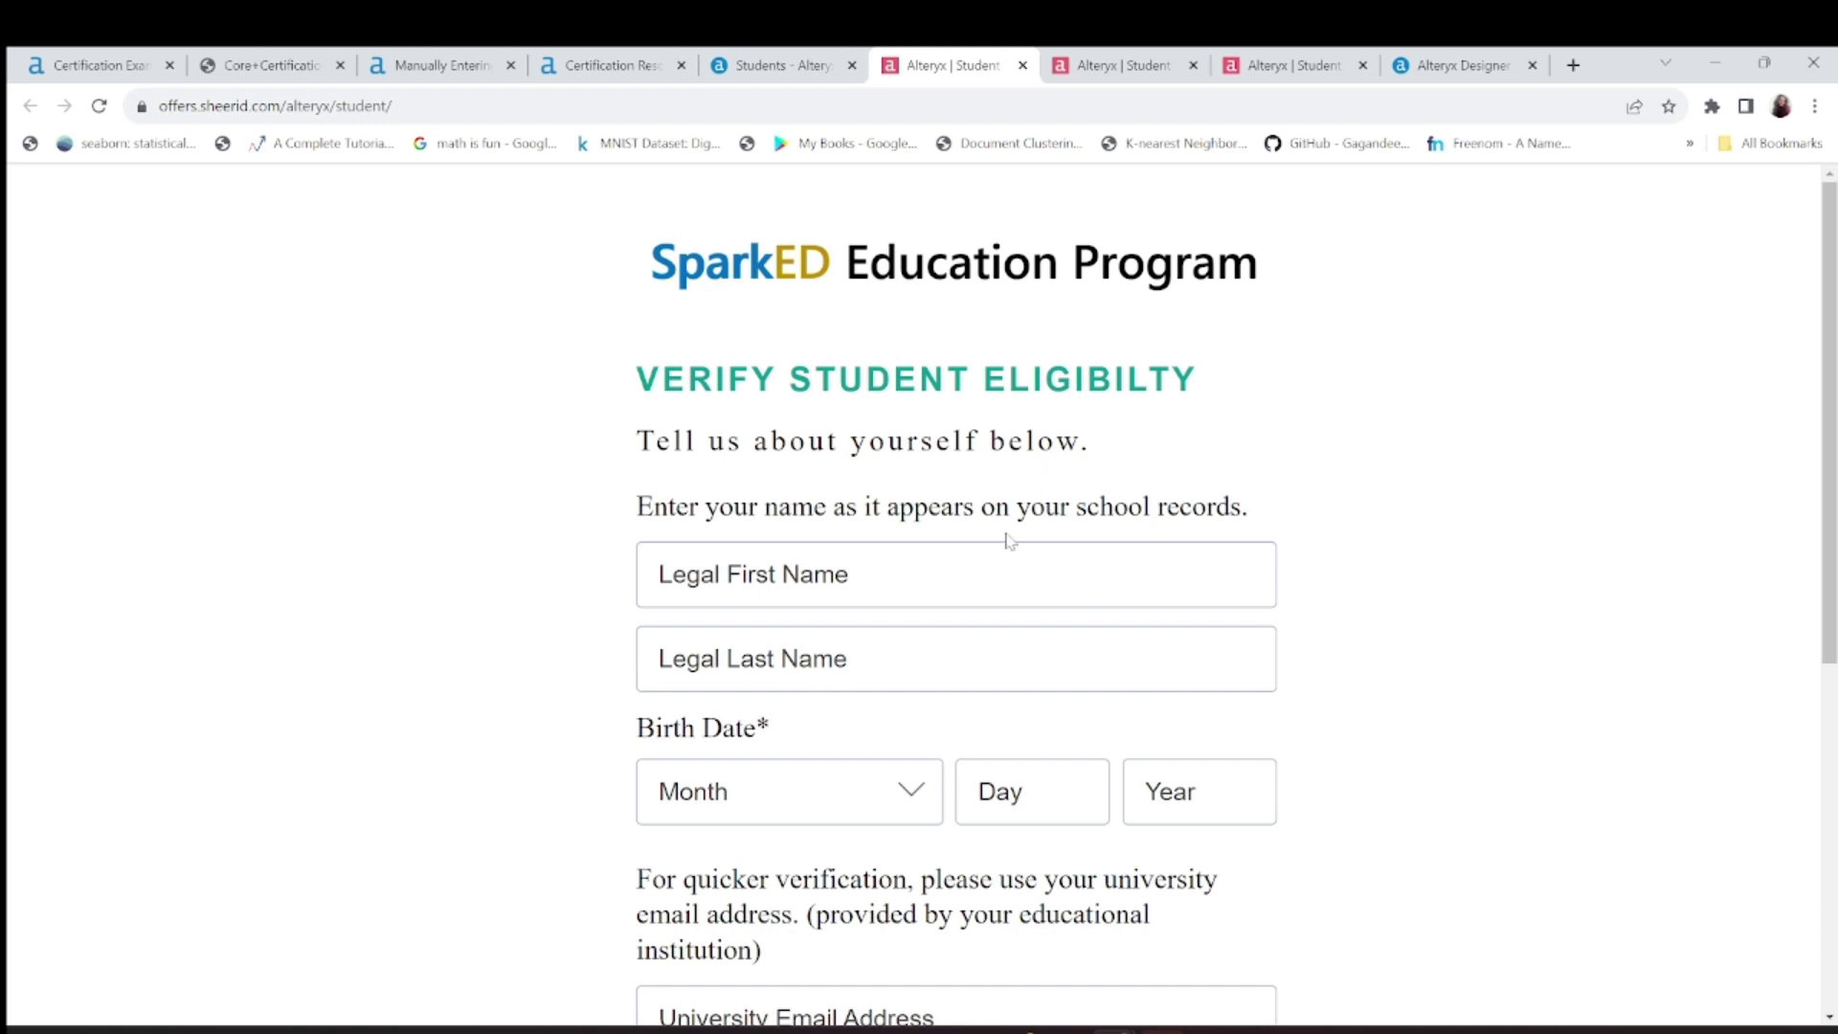
- Select the University Email field and choose January as the graduation month
scroll(797, 622, "down", 3)
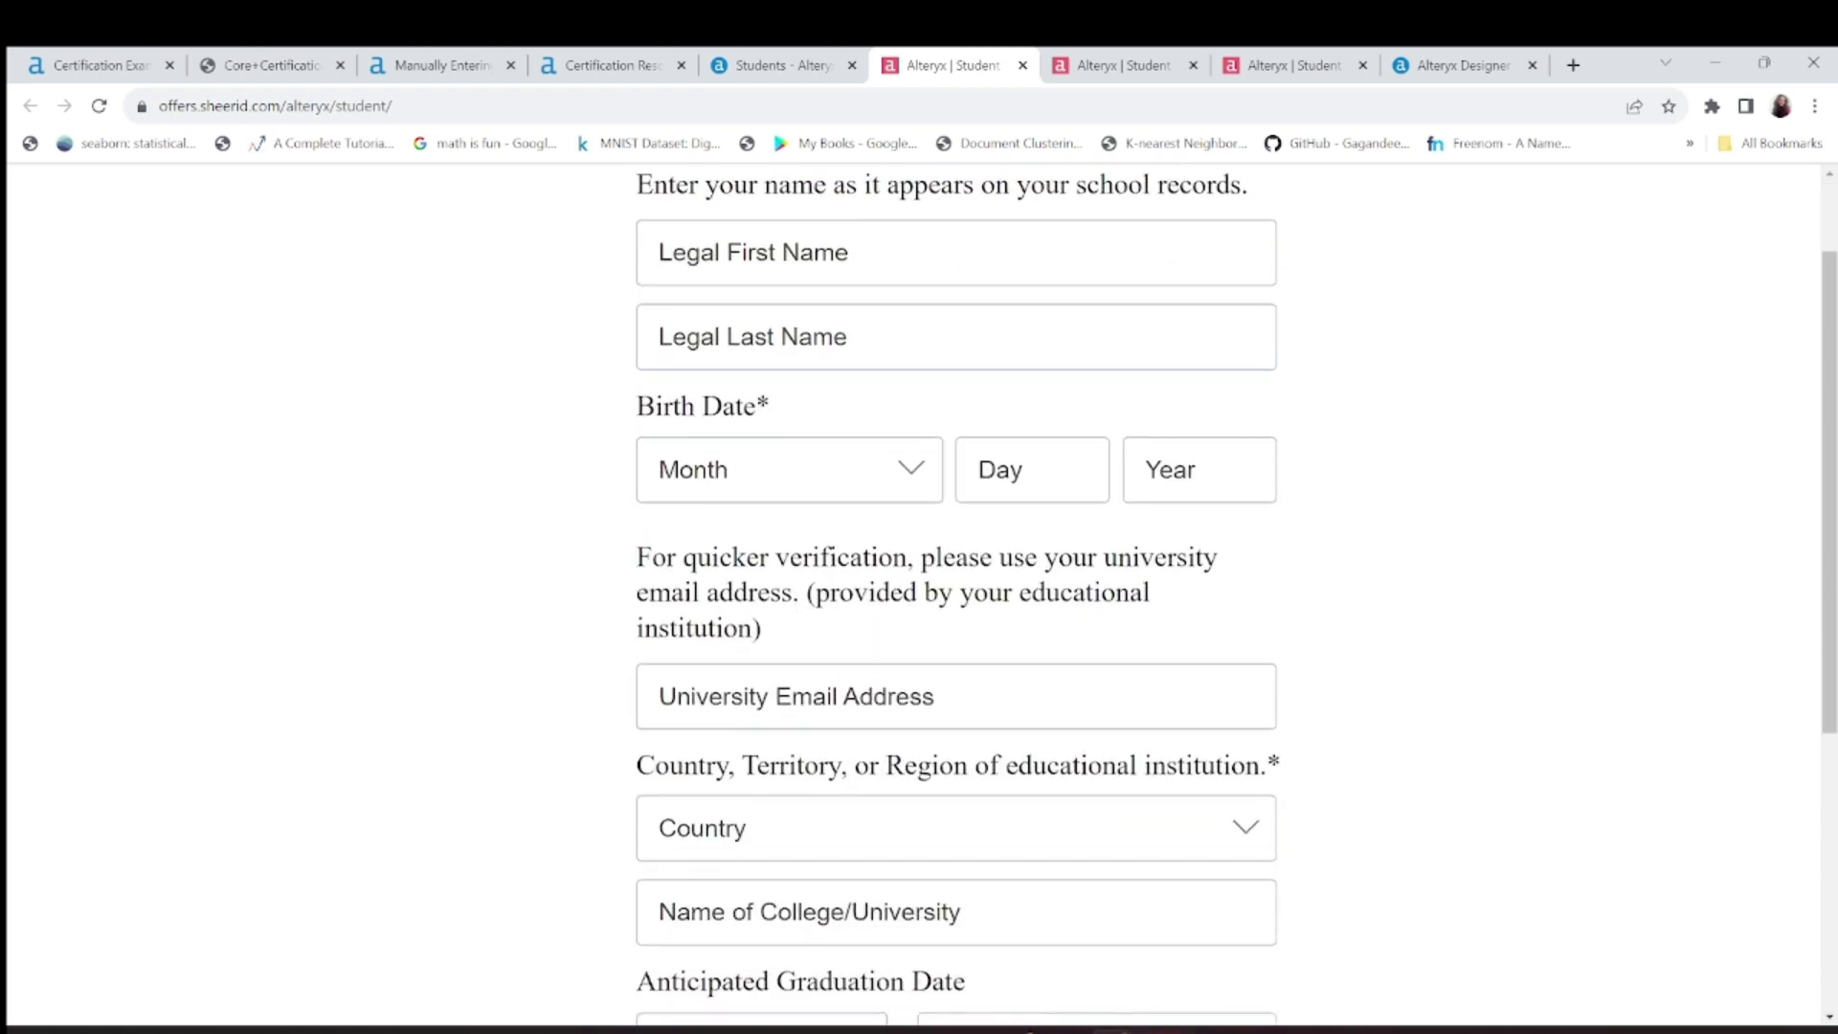
scroll(791, 433, "down", 2)
left_click(657, 480)
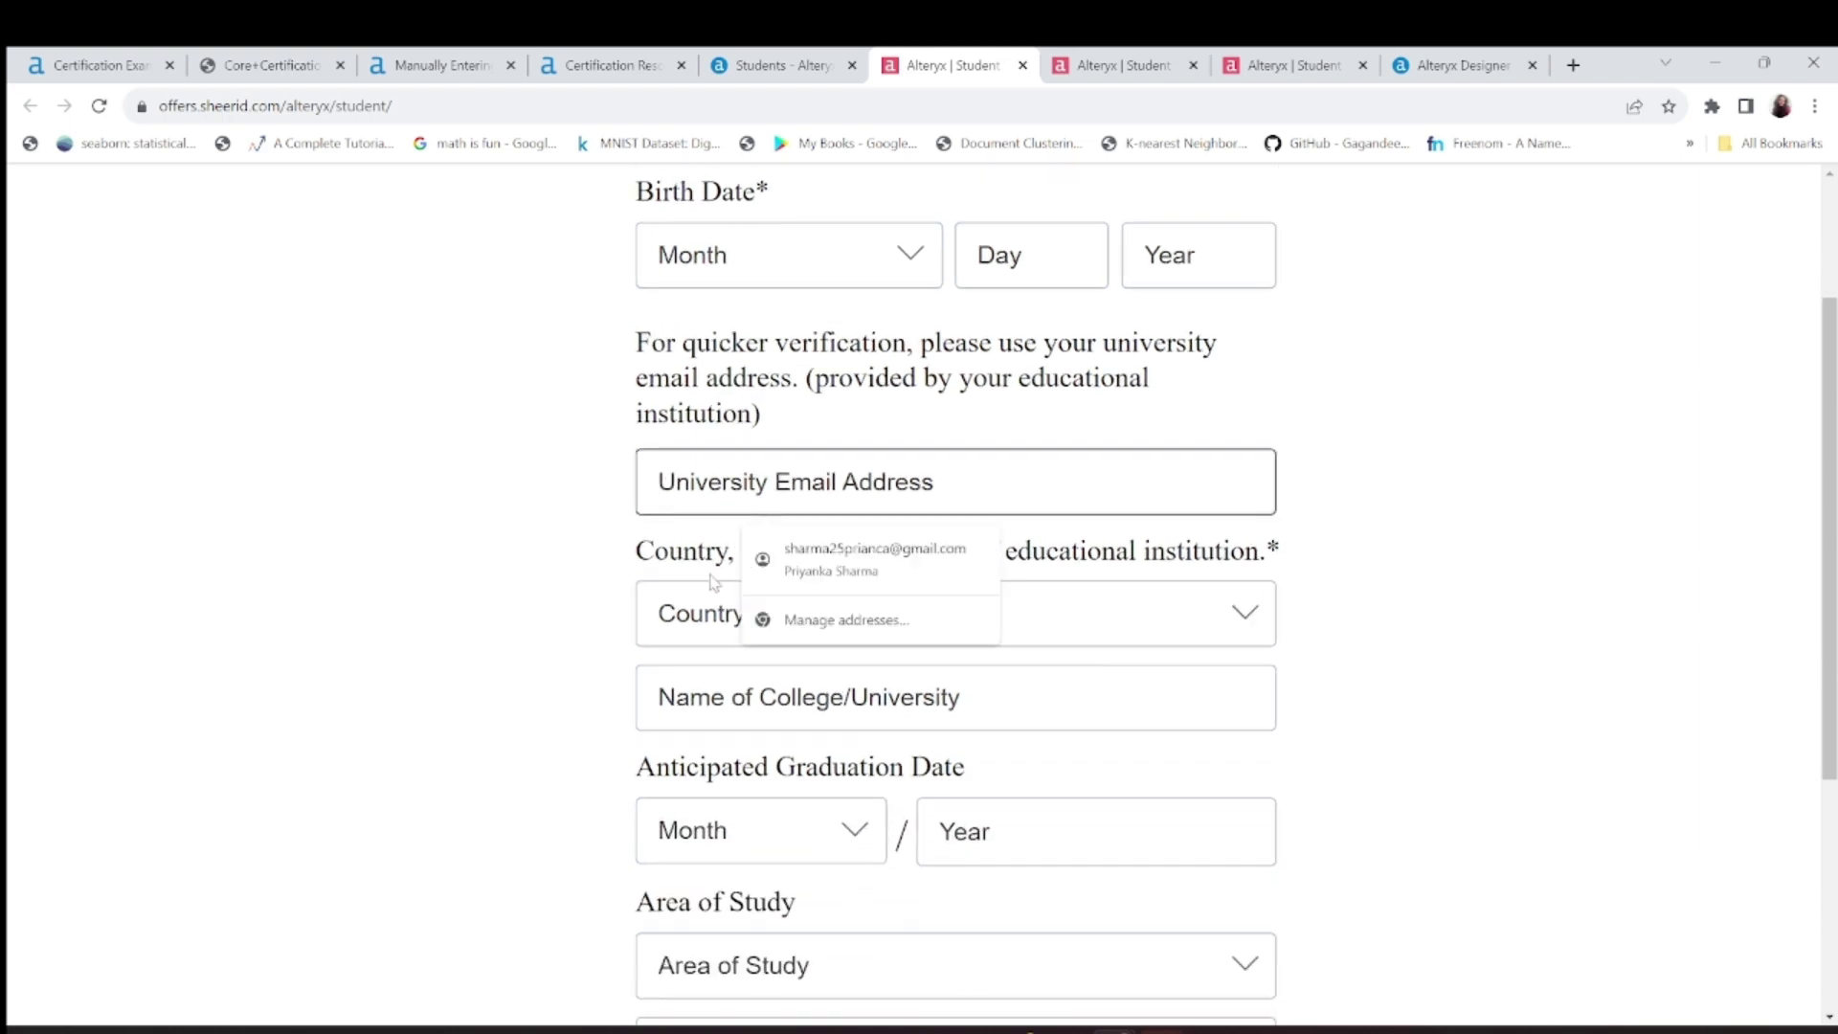
scroll(956, 593, "down", 1)
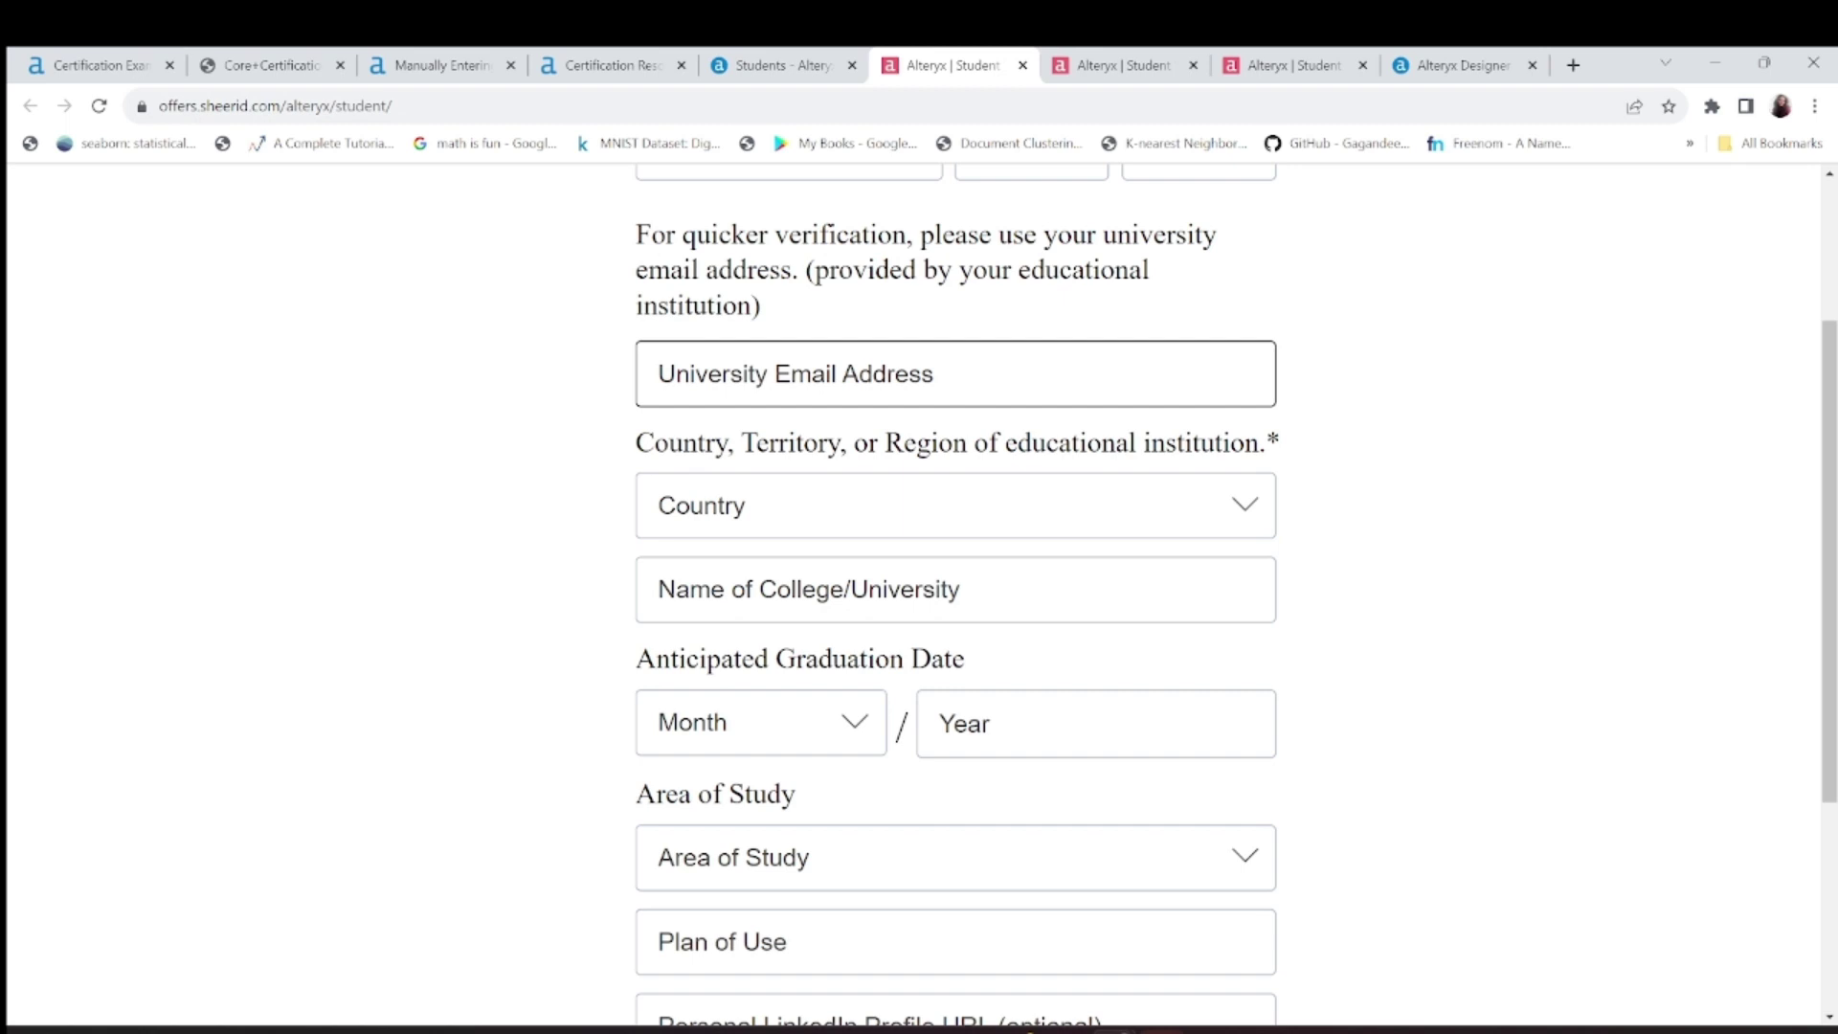
left_click(728, 723)
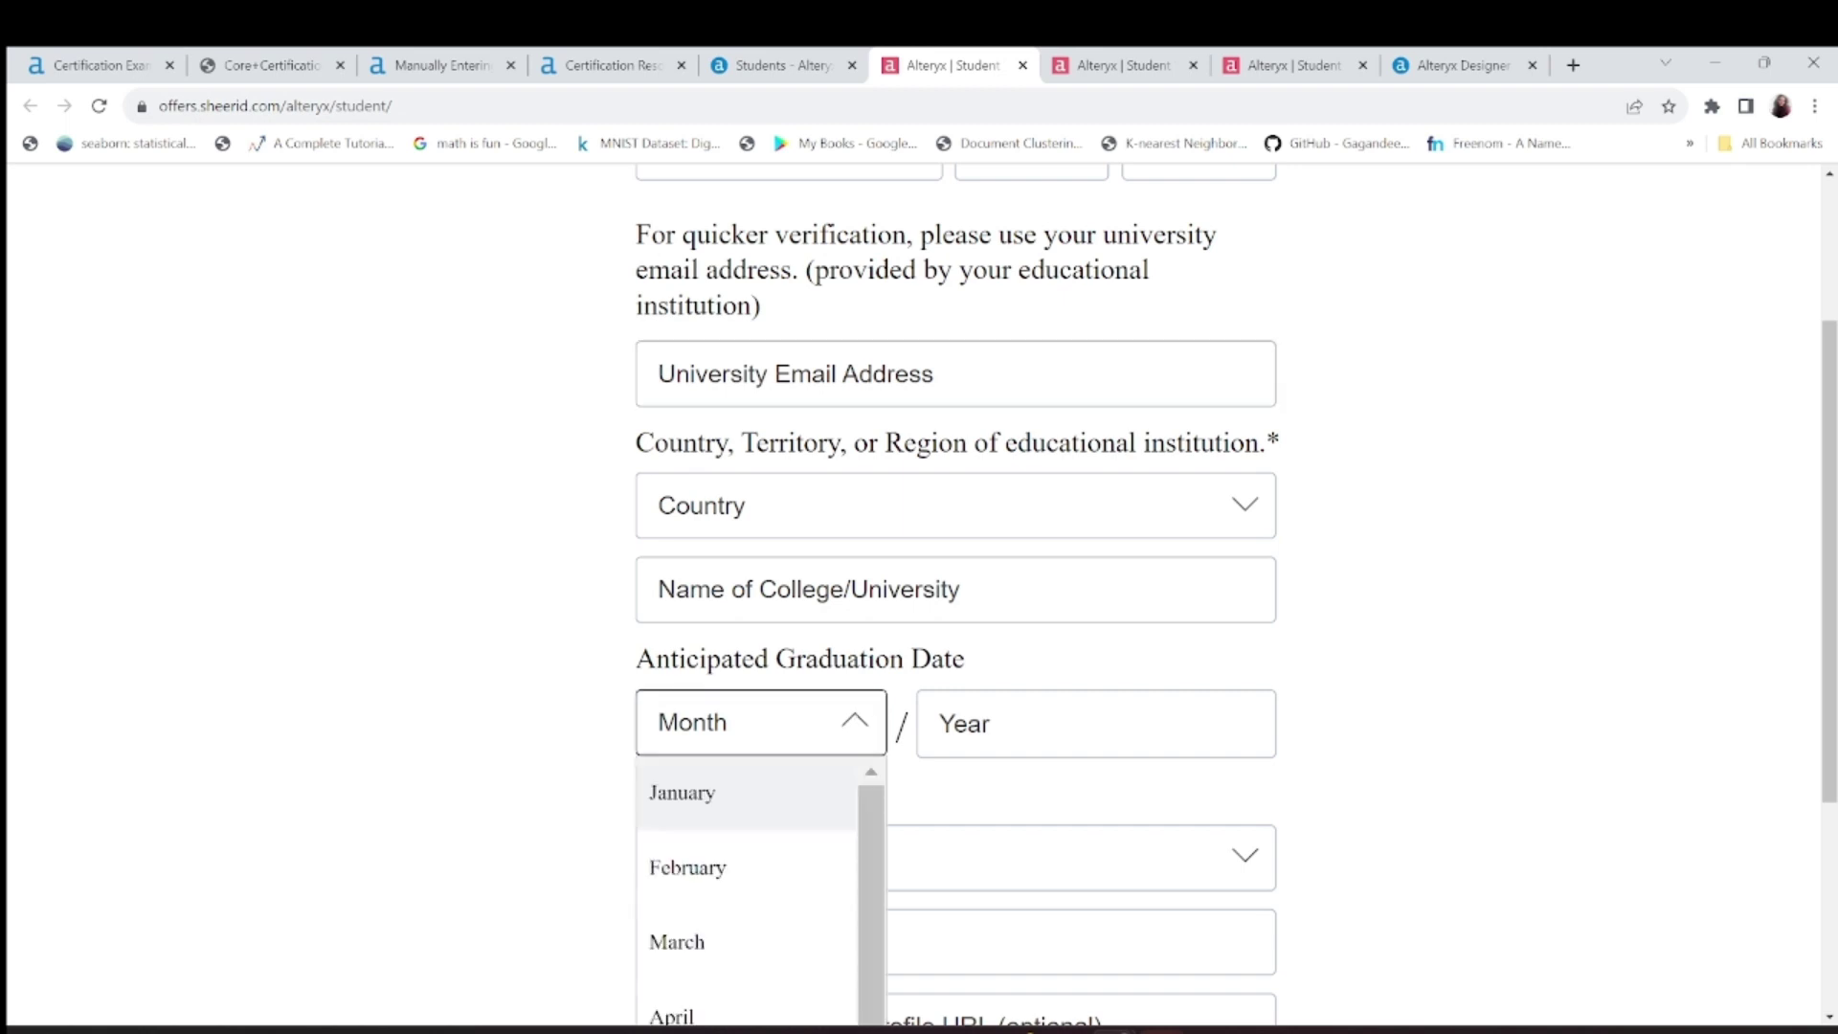
left_click(713, 790)
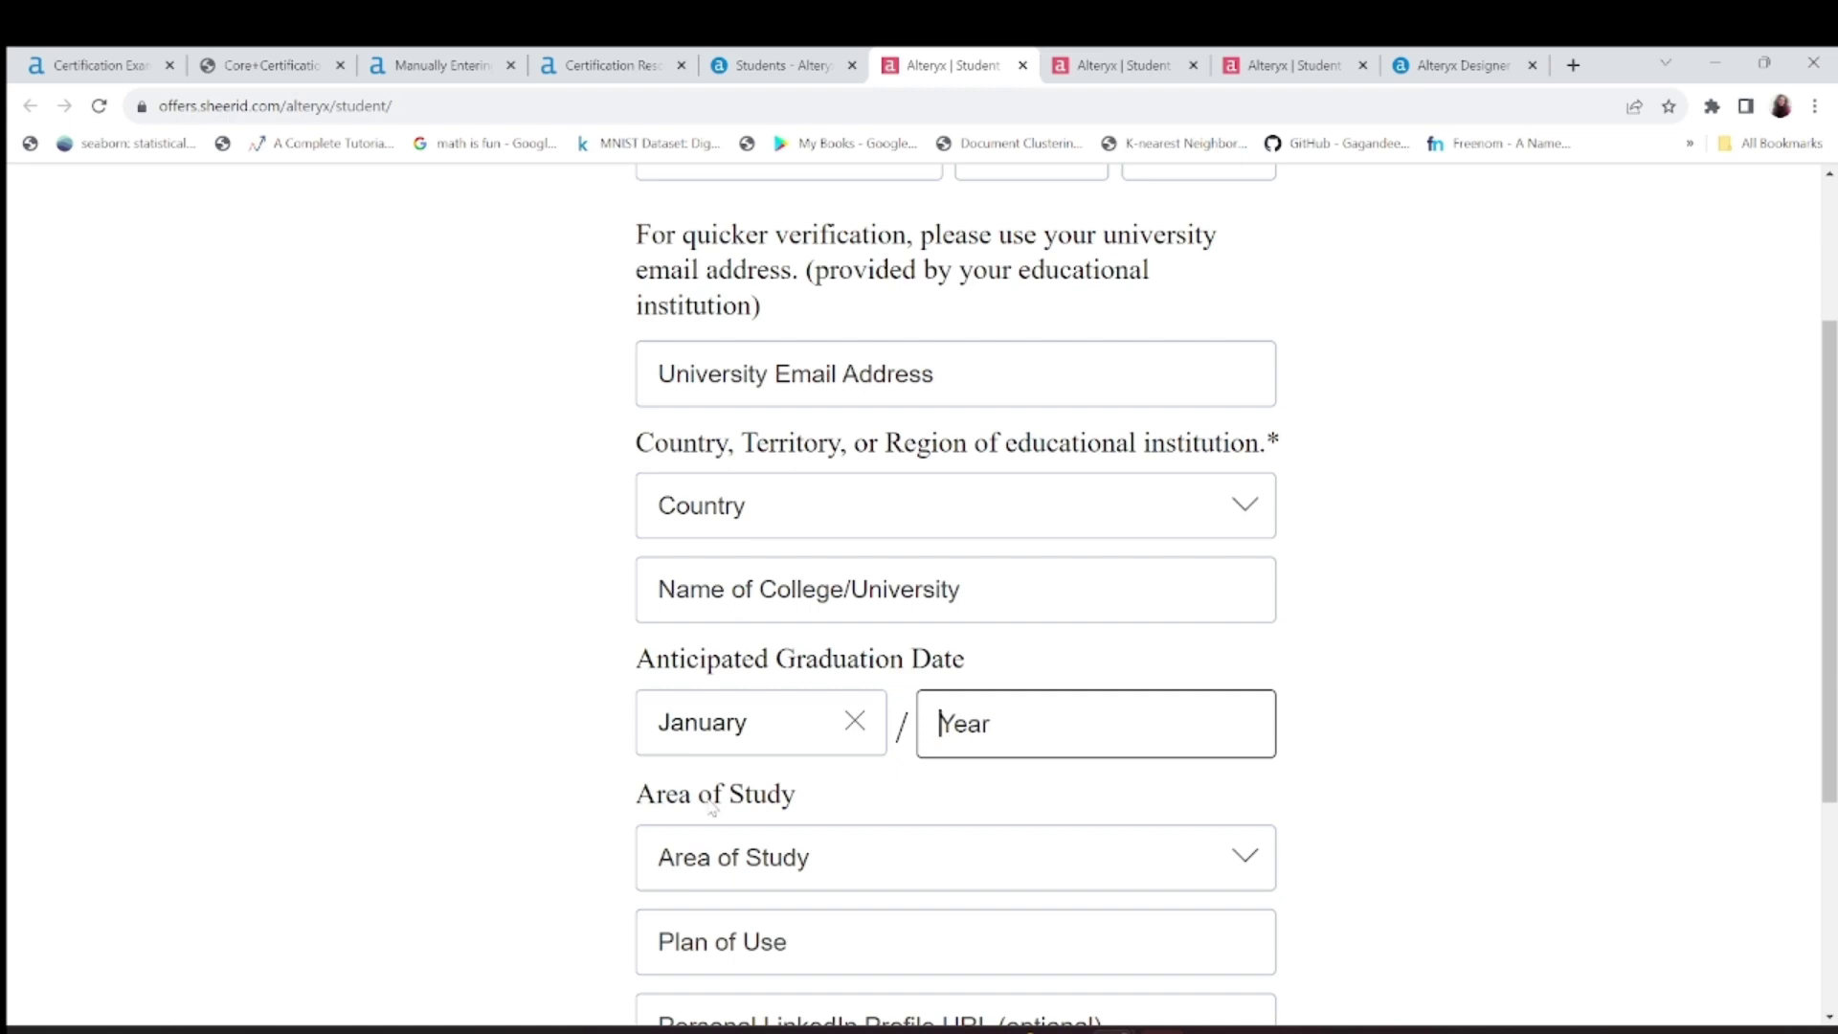
scroll(712, 809, "down", 5)
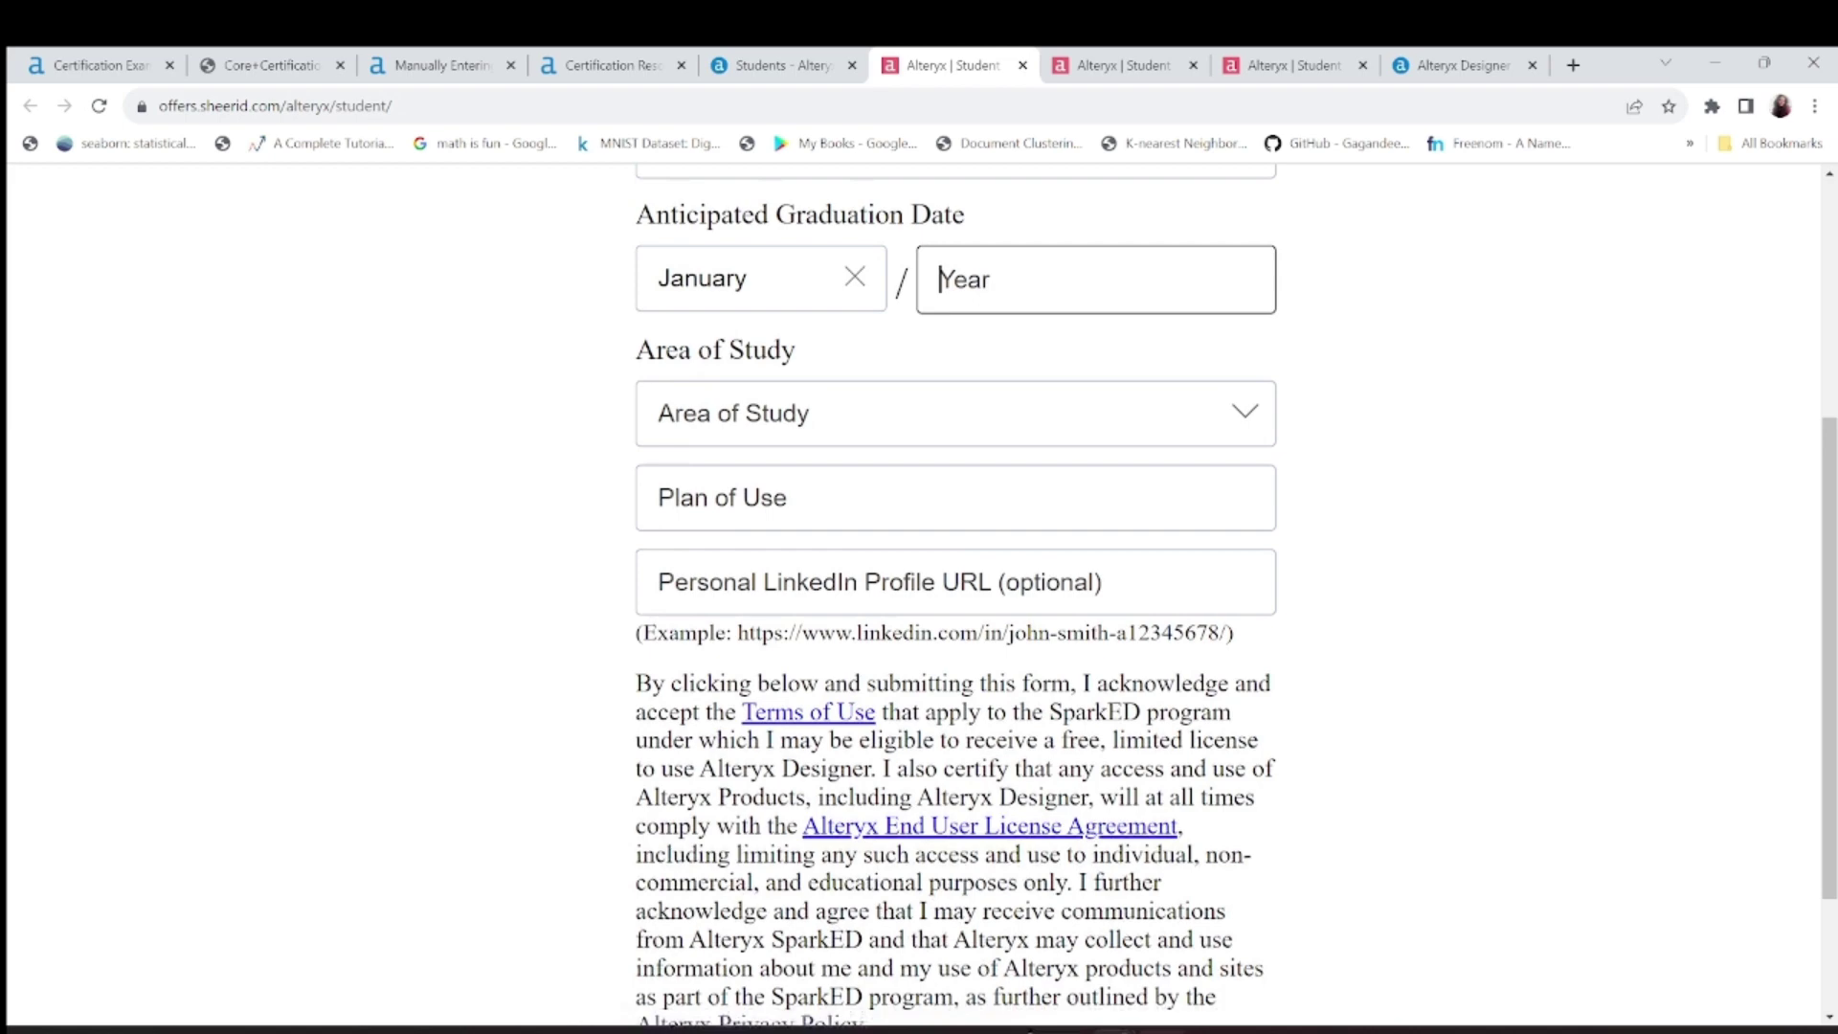
scroll(1019, 896, "down", 3)
scroll(1019, 896, "up", 6)
scroll(817, 633, "up", 7)
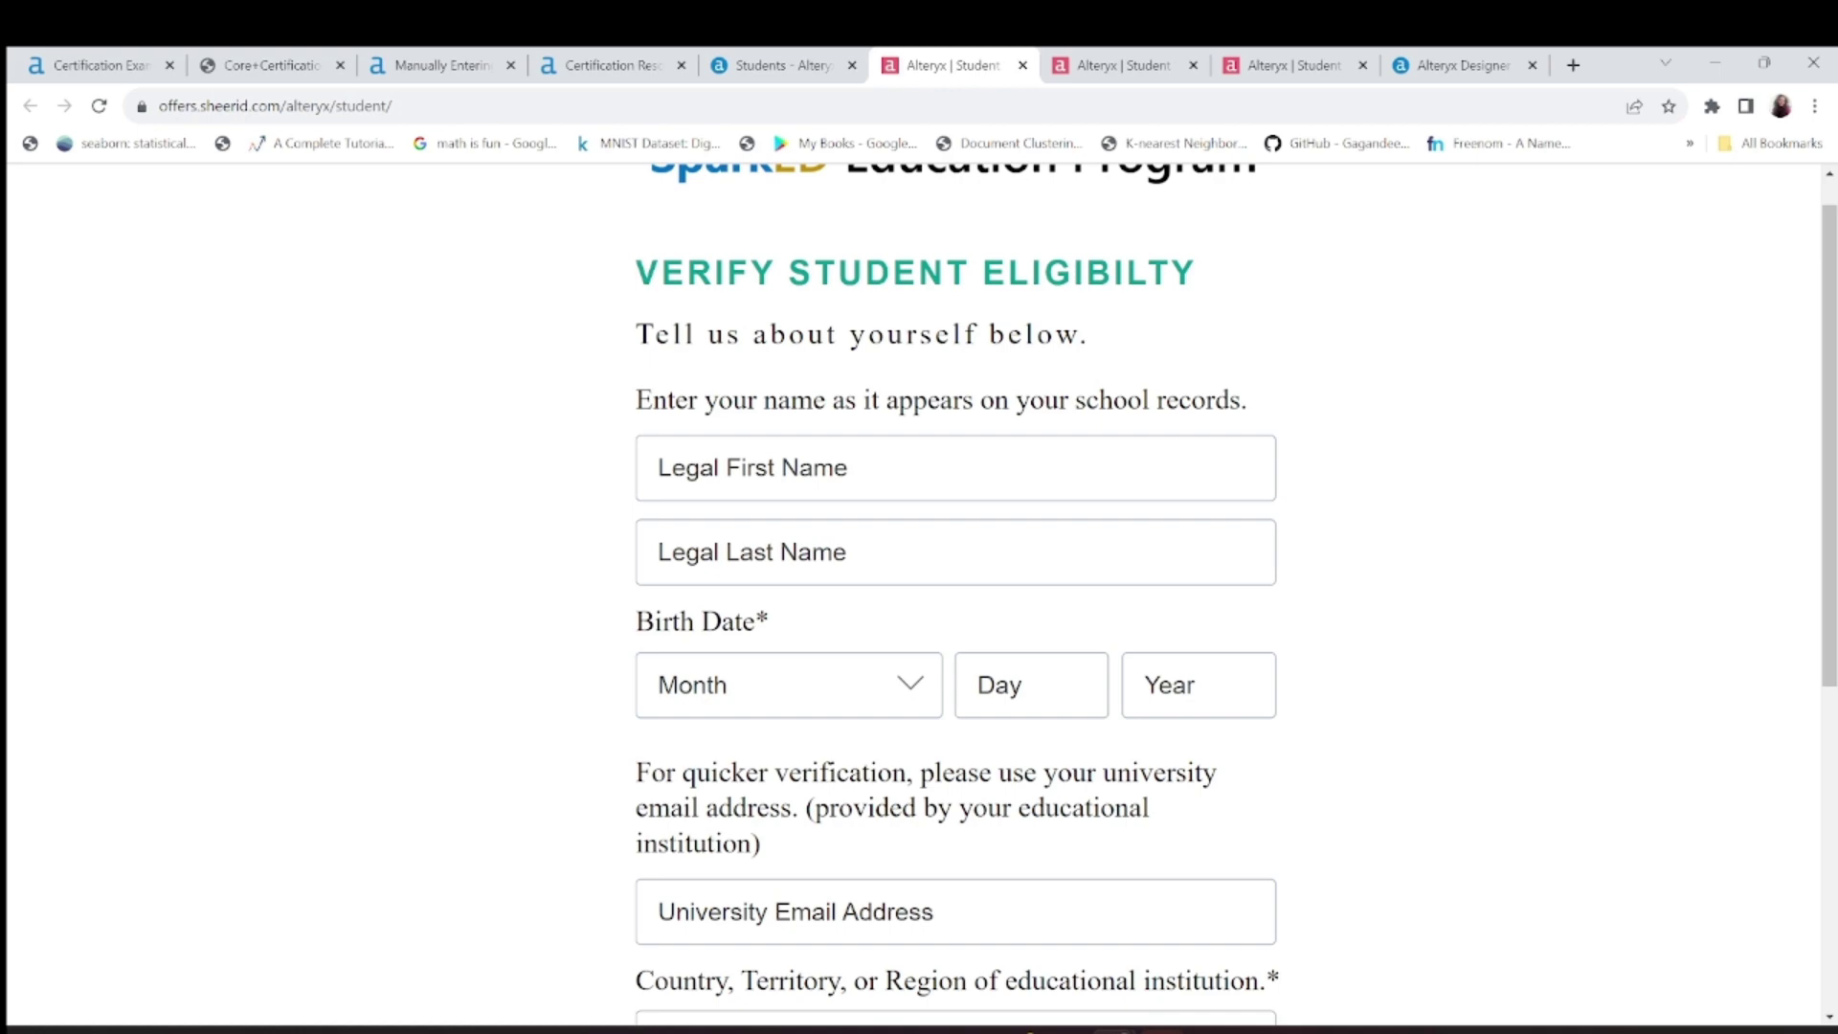
scroll(870, 479, "down", 5)
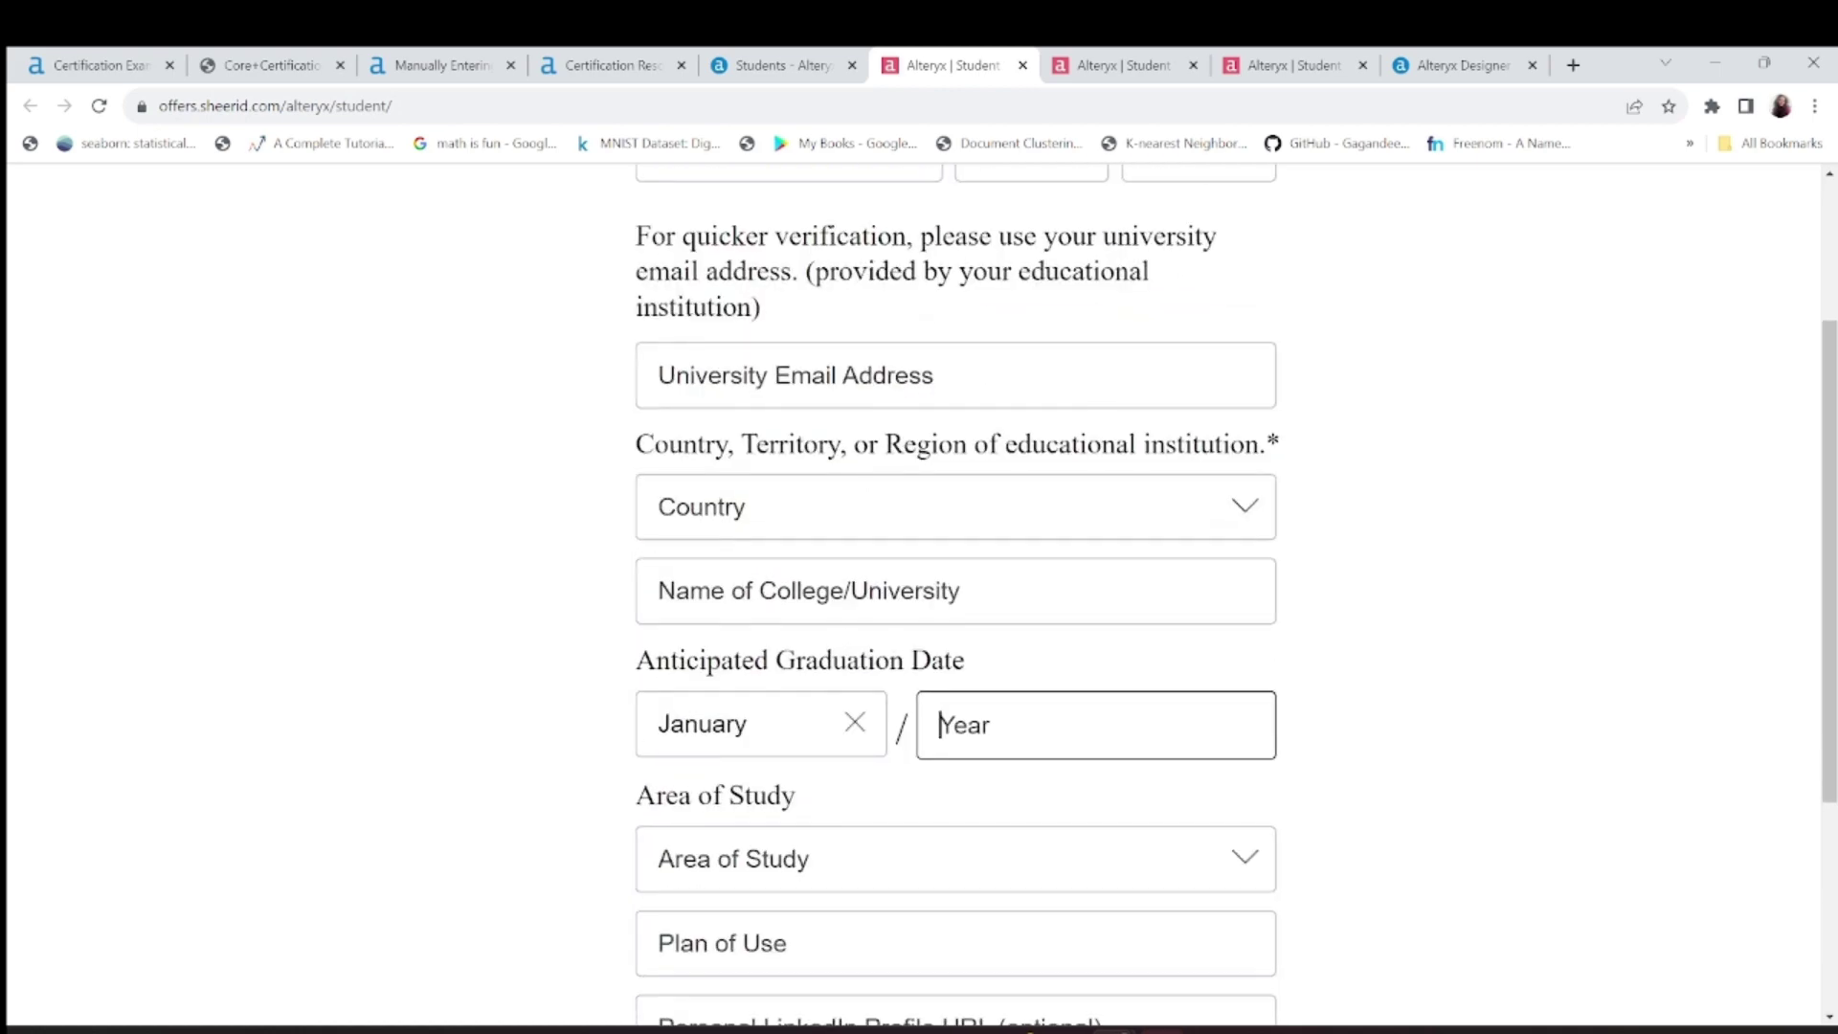
scroll(955, 574, "down", 3)
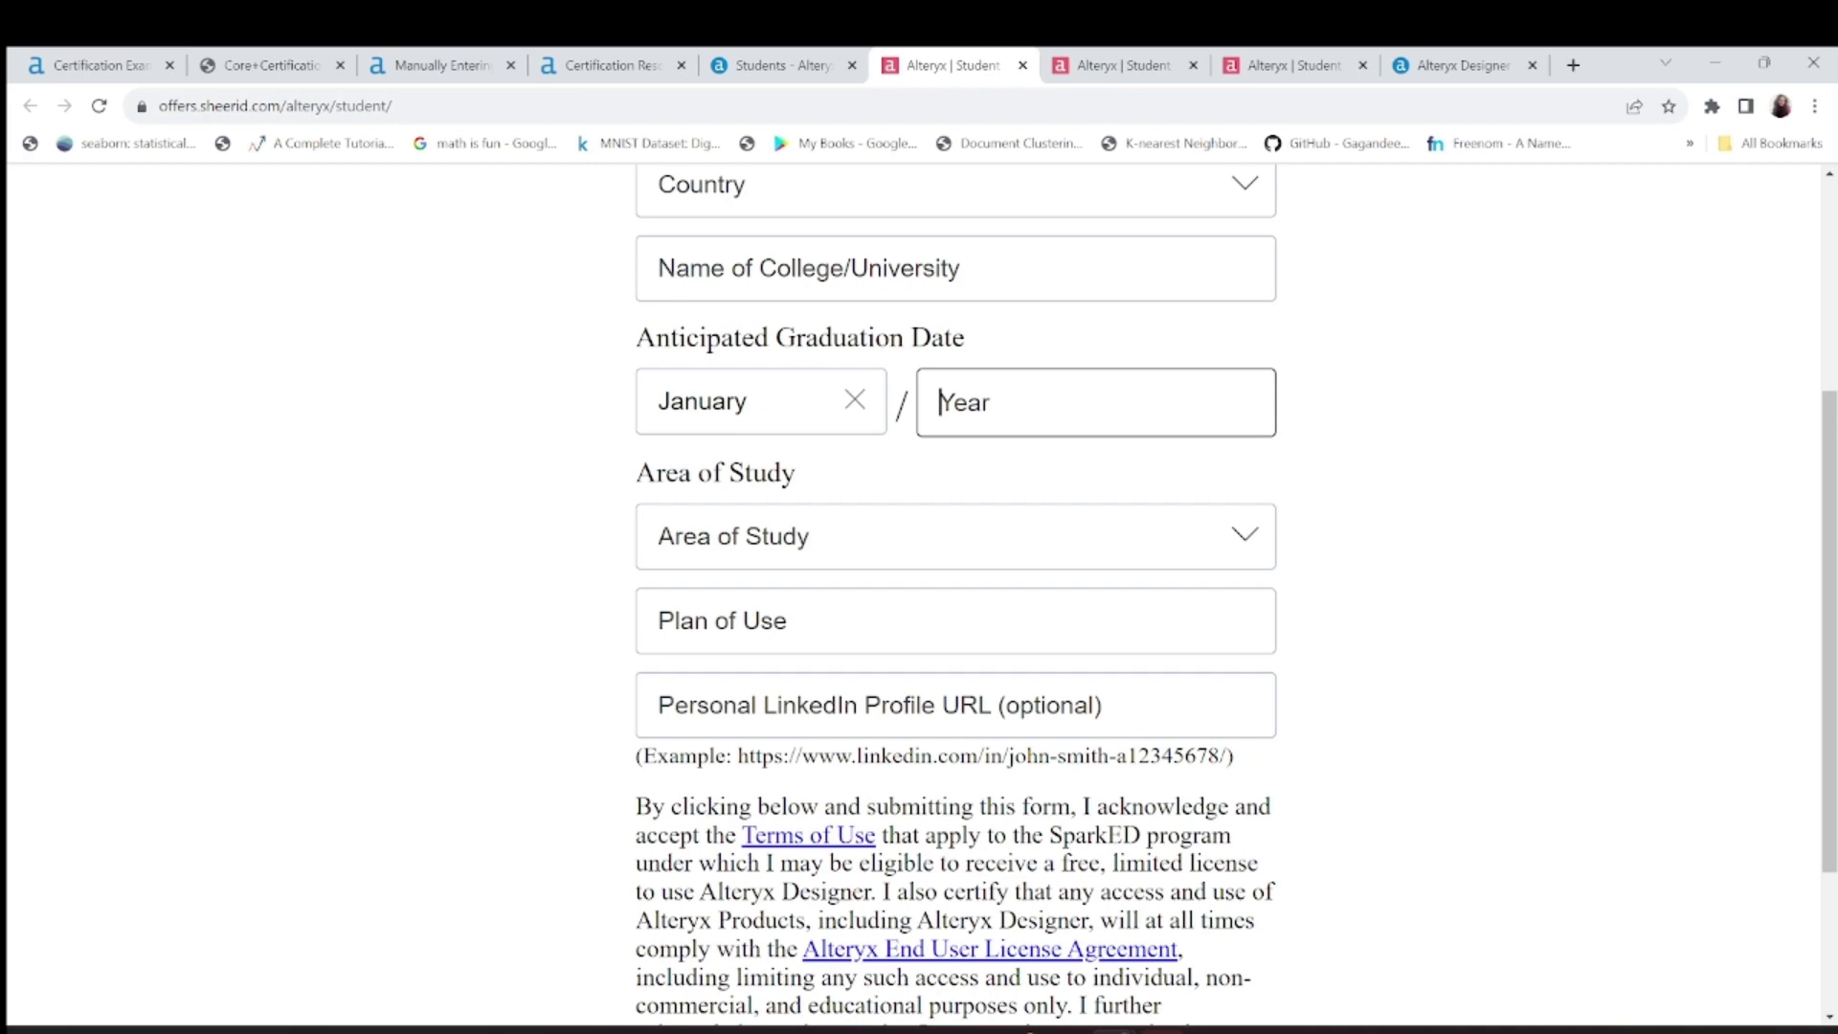
scroll(914, 610, "down", 1)
scroll(915, 610, "down", 5)
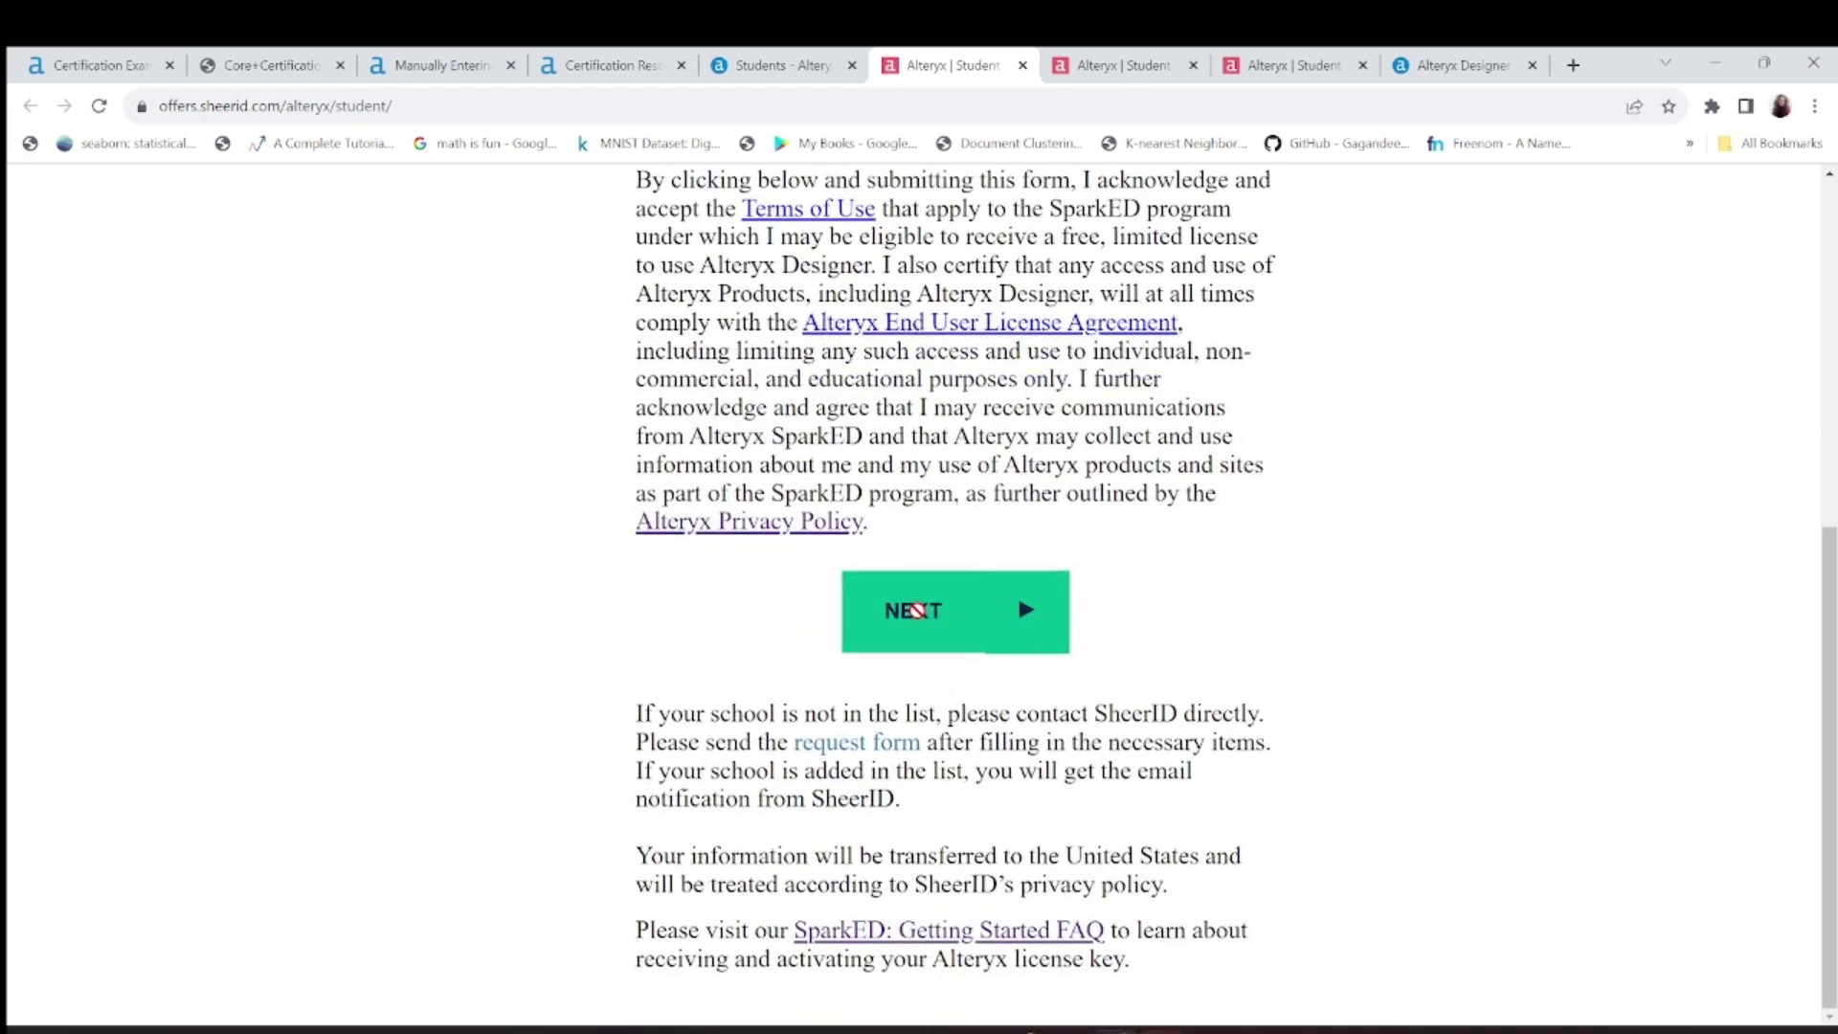
left_click(915, 610)
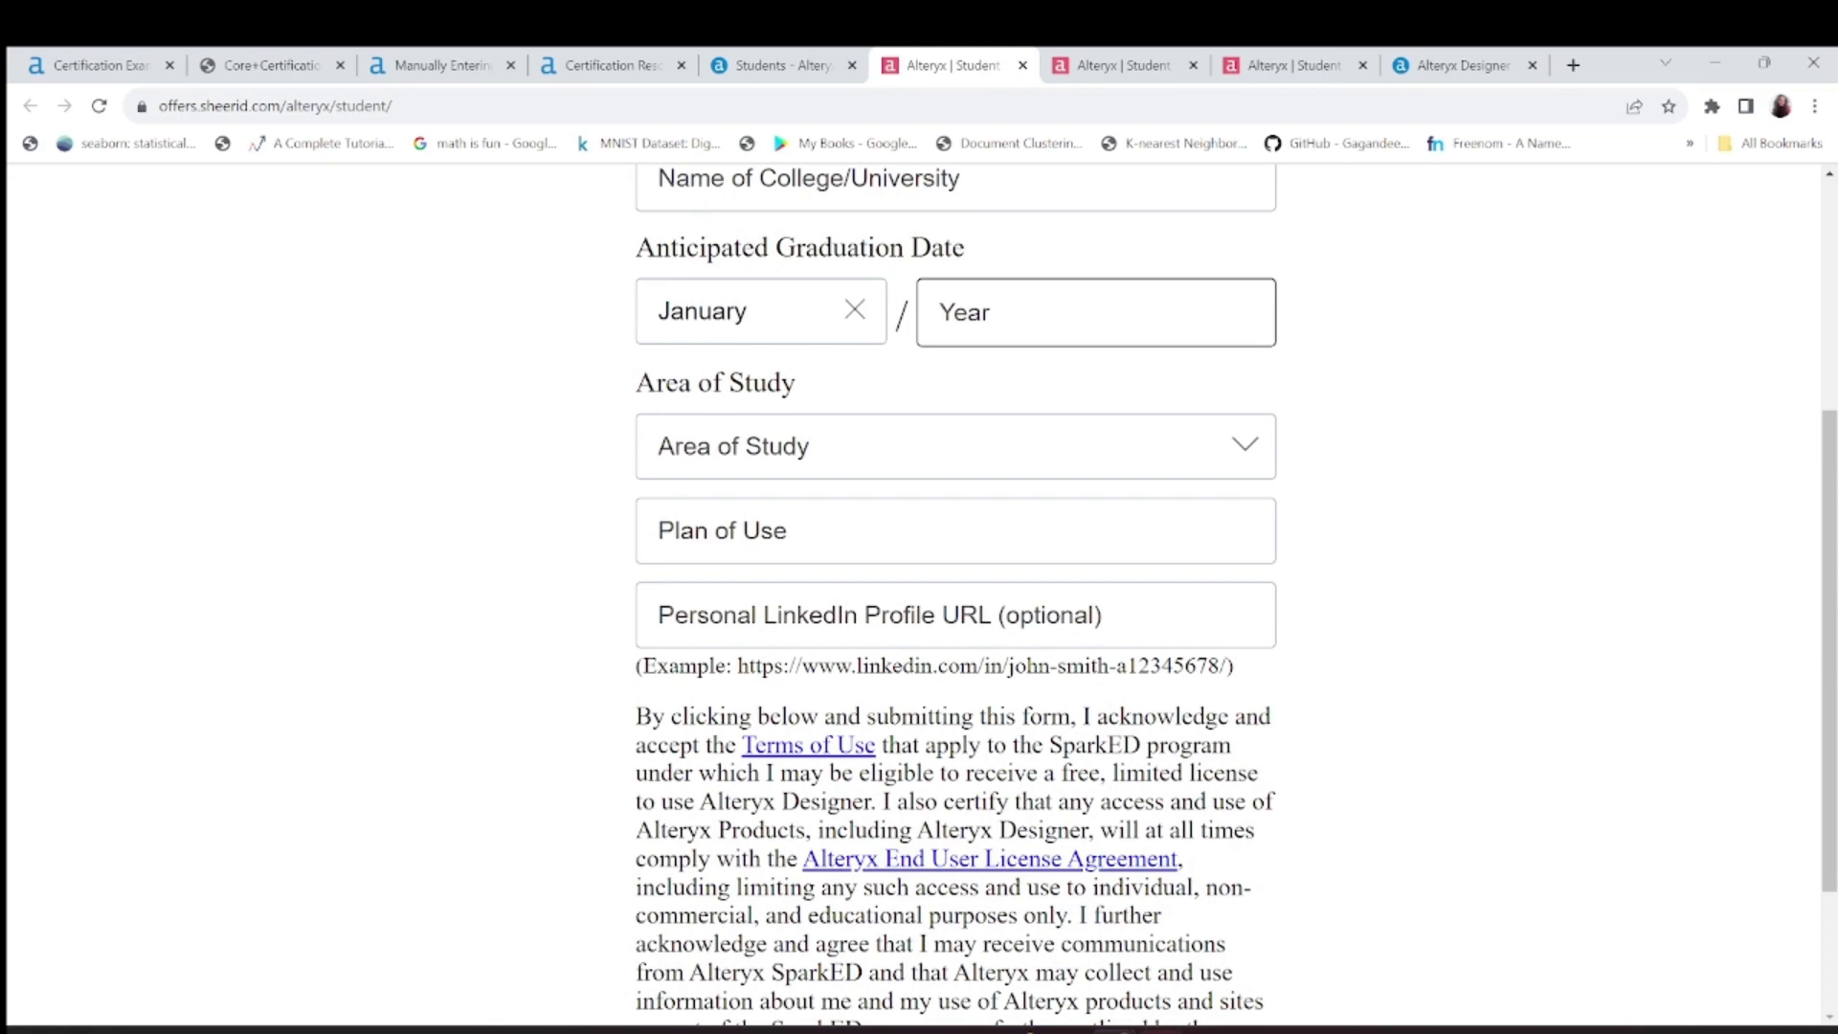
scroll(1122, 673, "up", 3)
scroll(1122, 673, "up", 4)
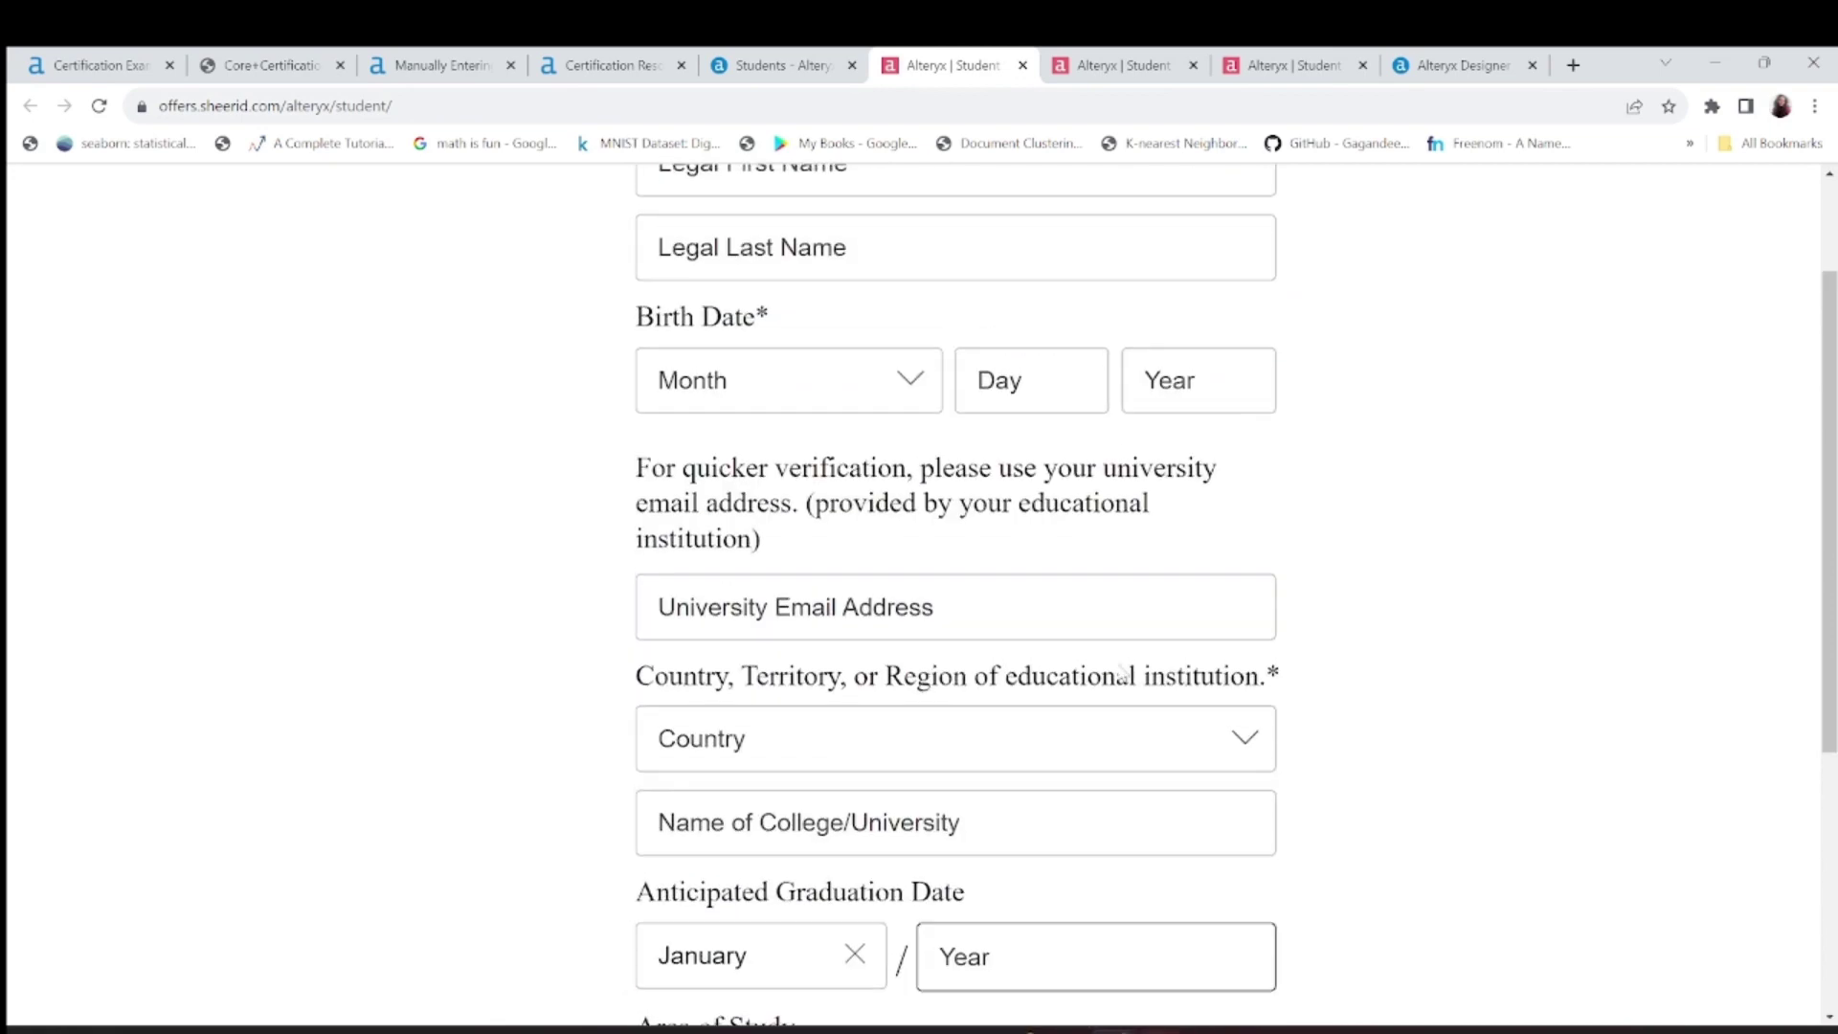
scroll(1122, 673, "up", 4)
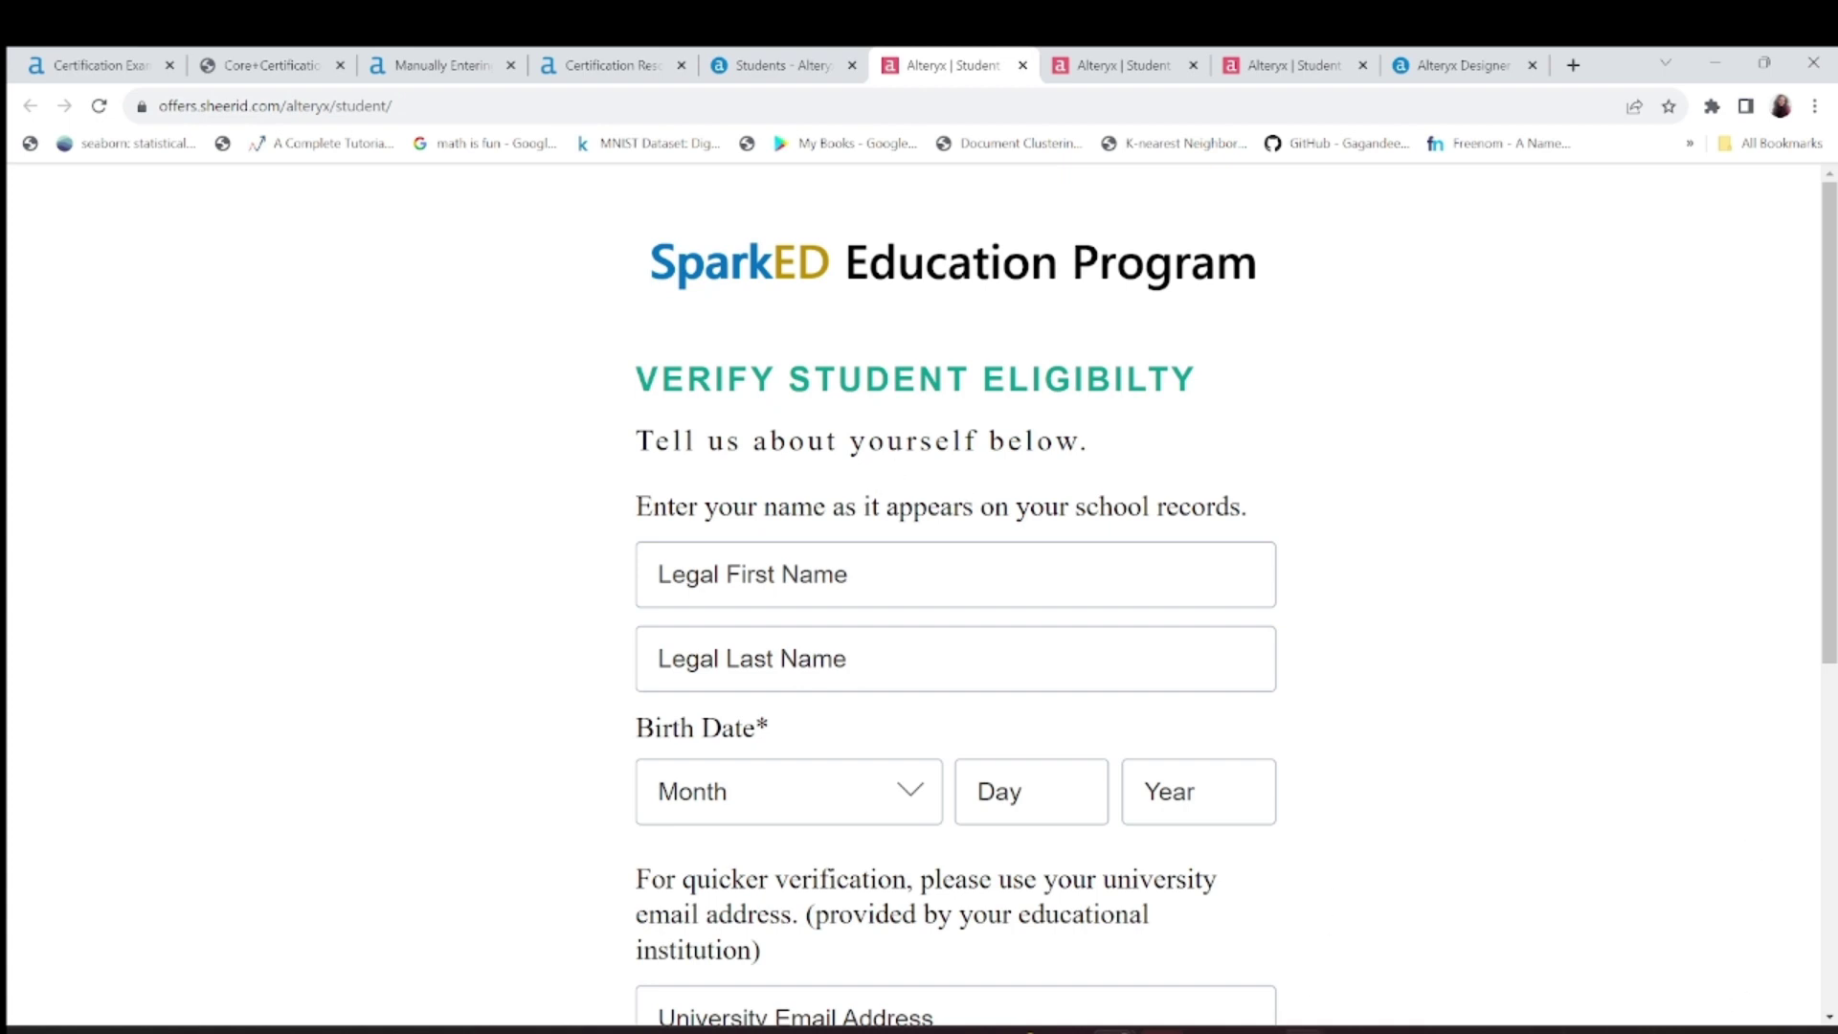
left_click(1302, 929)
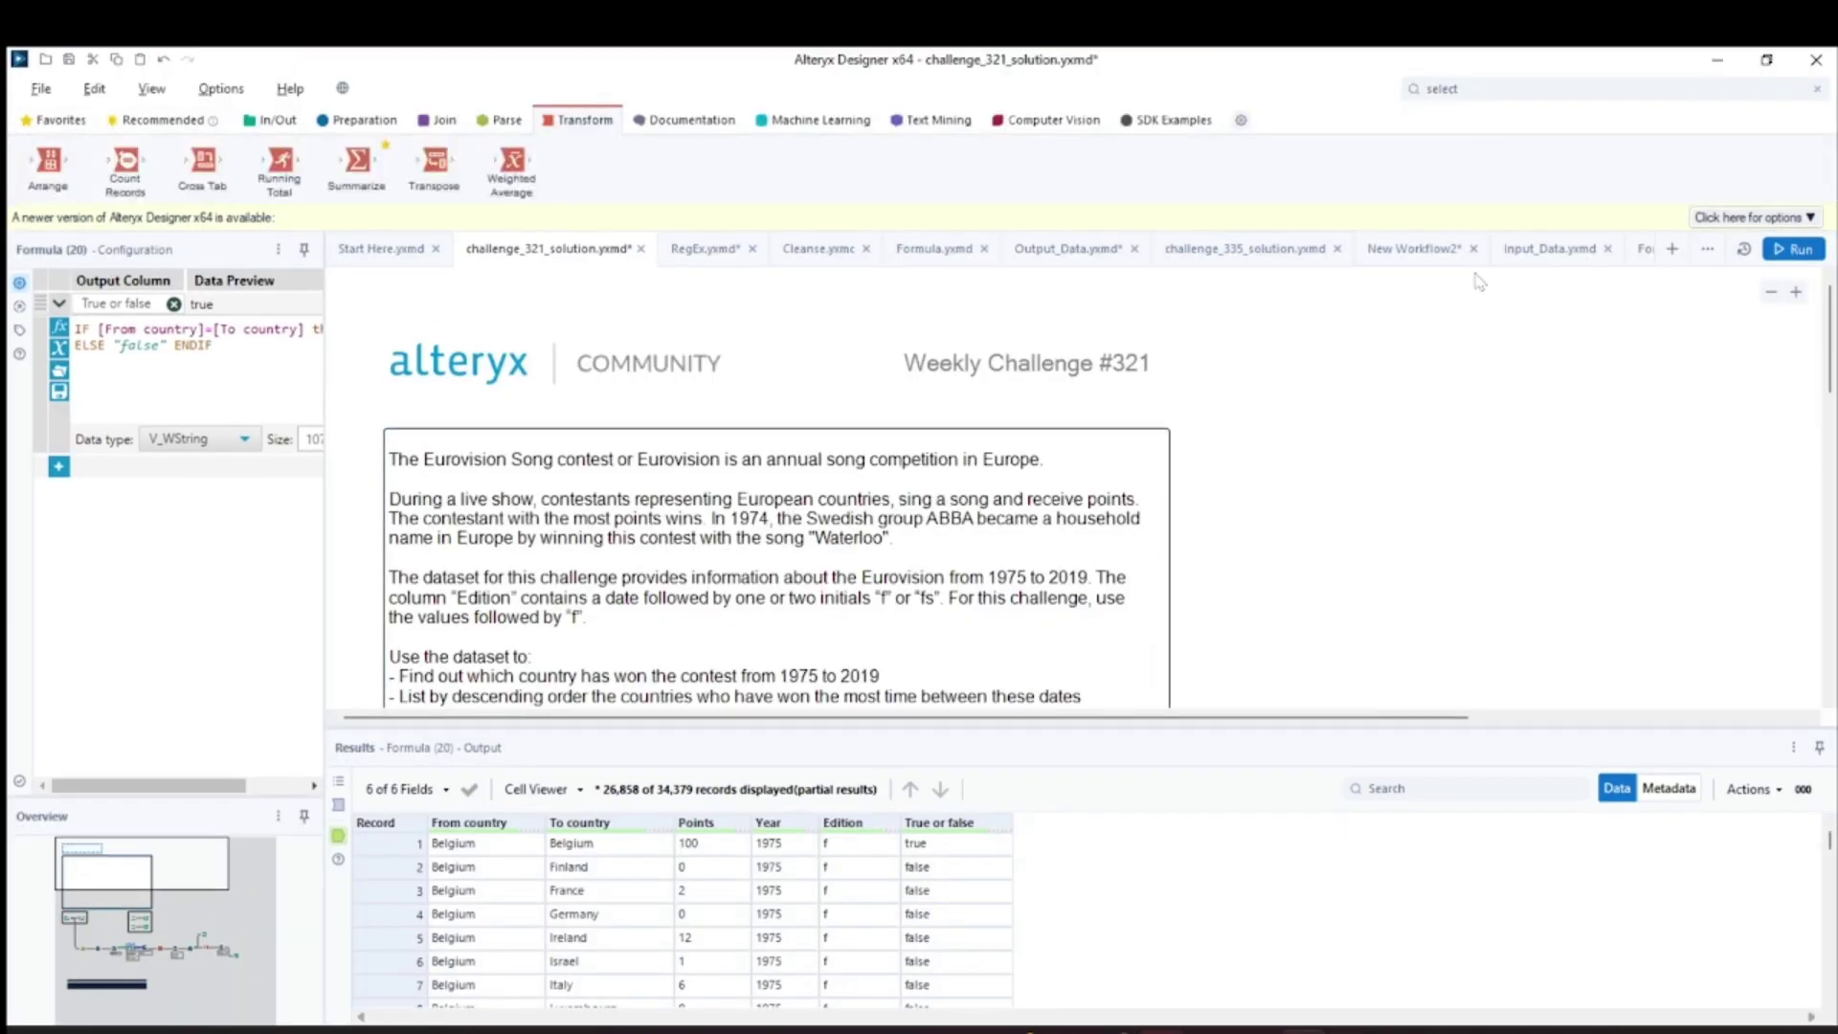
- In New Workflow2, drag Imputation and Formula tools from Preparation onto the canvas
left_click(1412, 250)
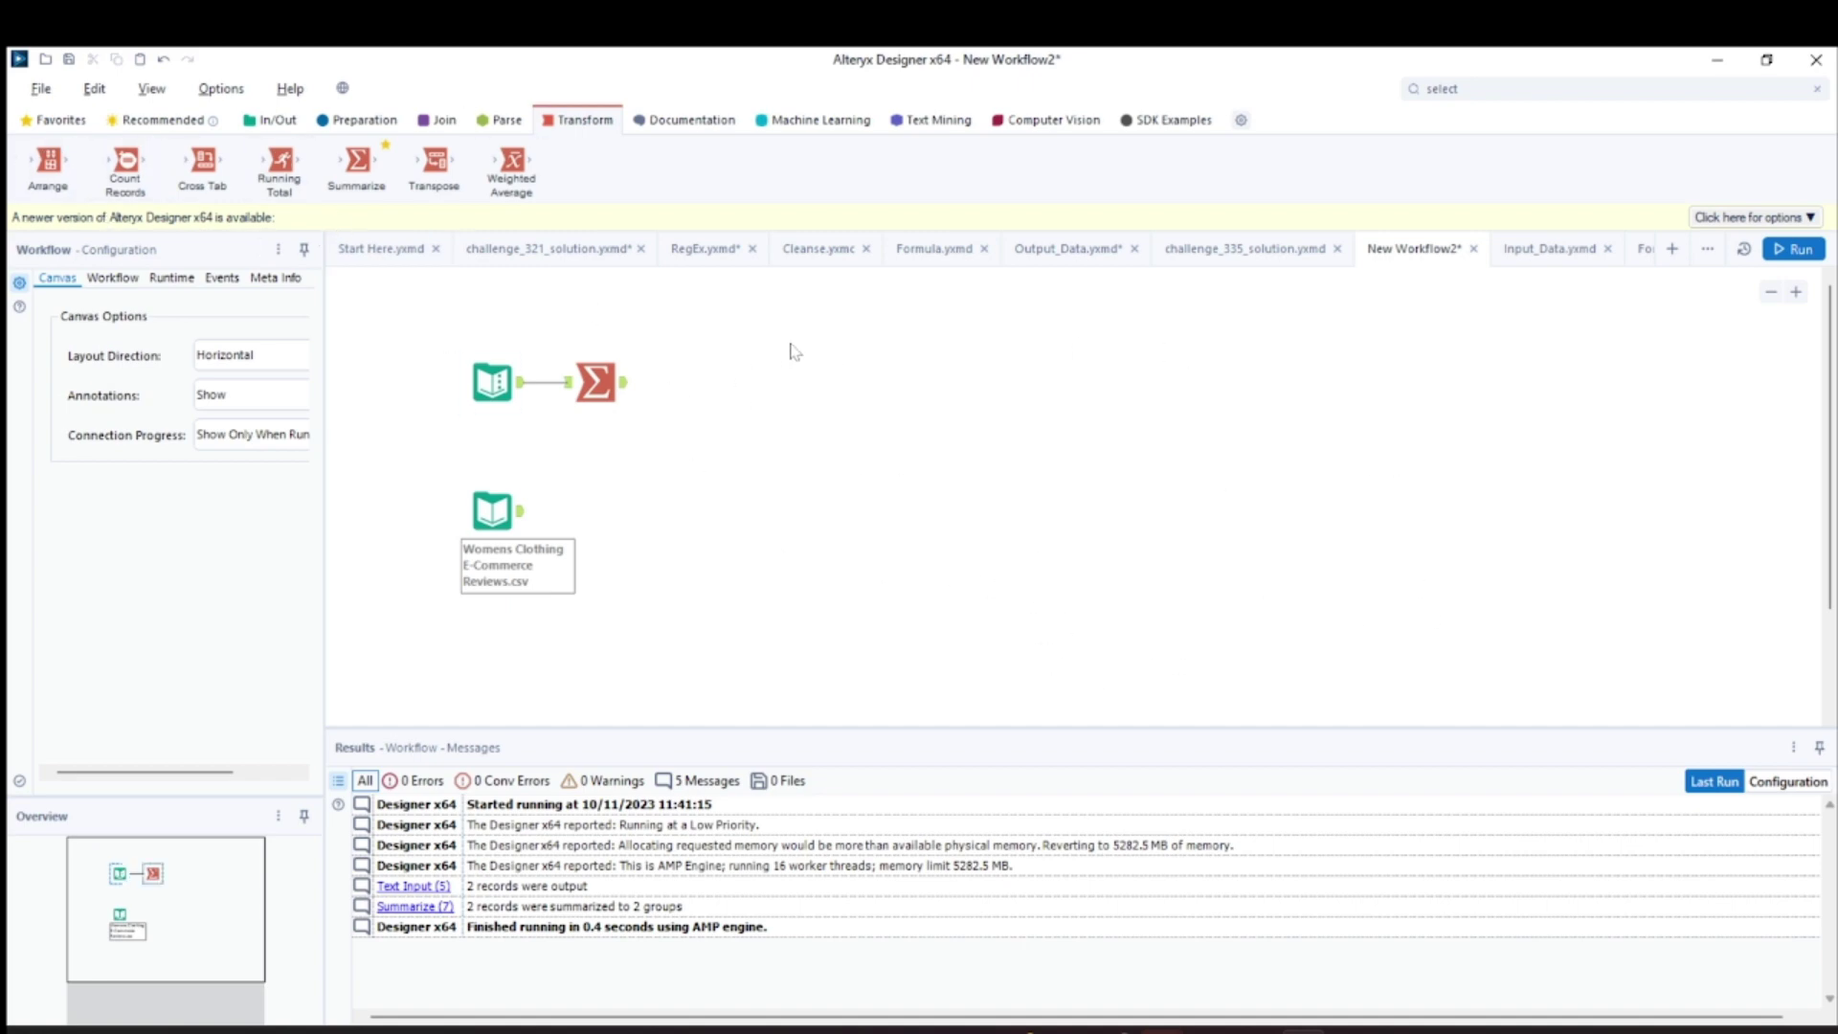
left_click(365, 119)
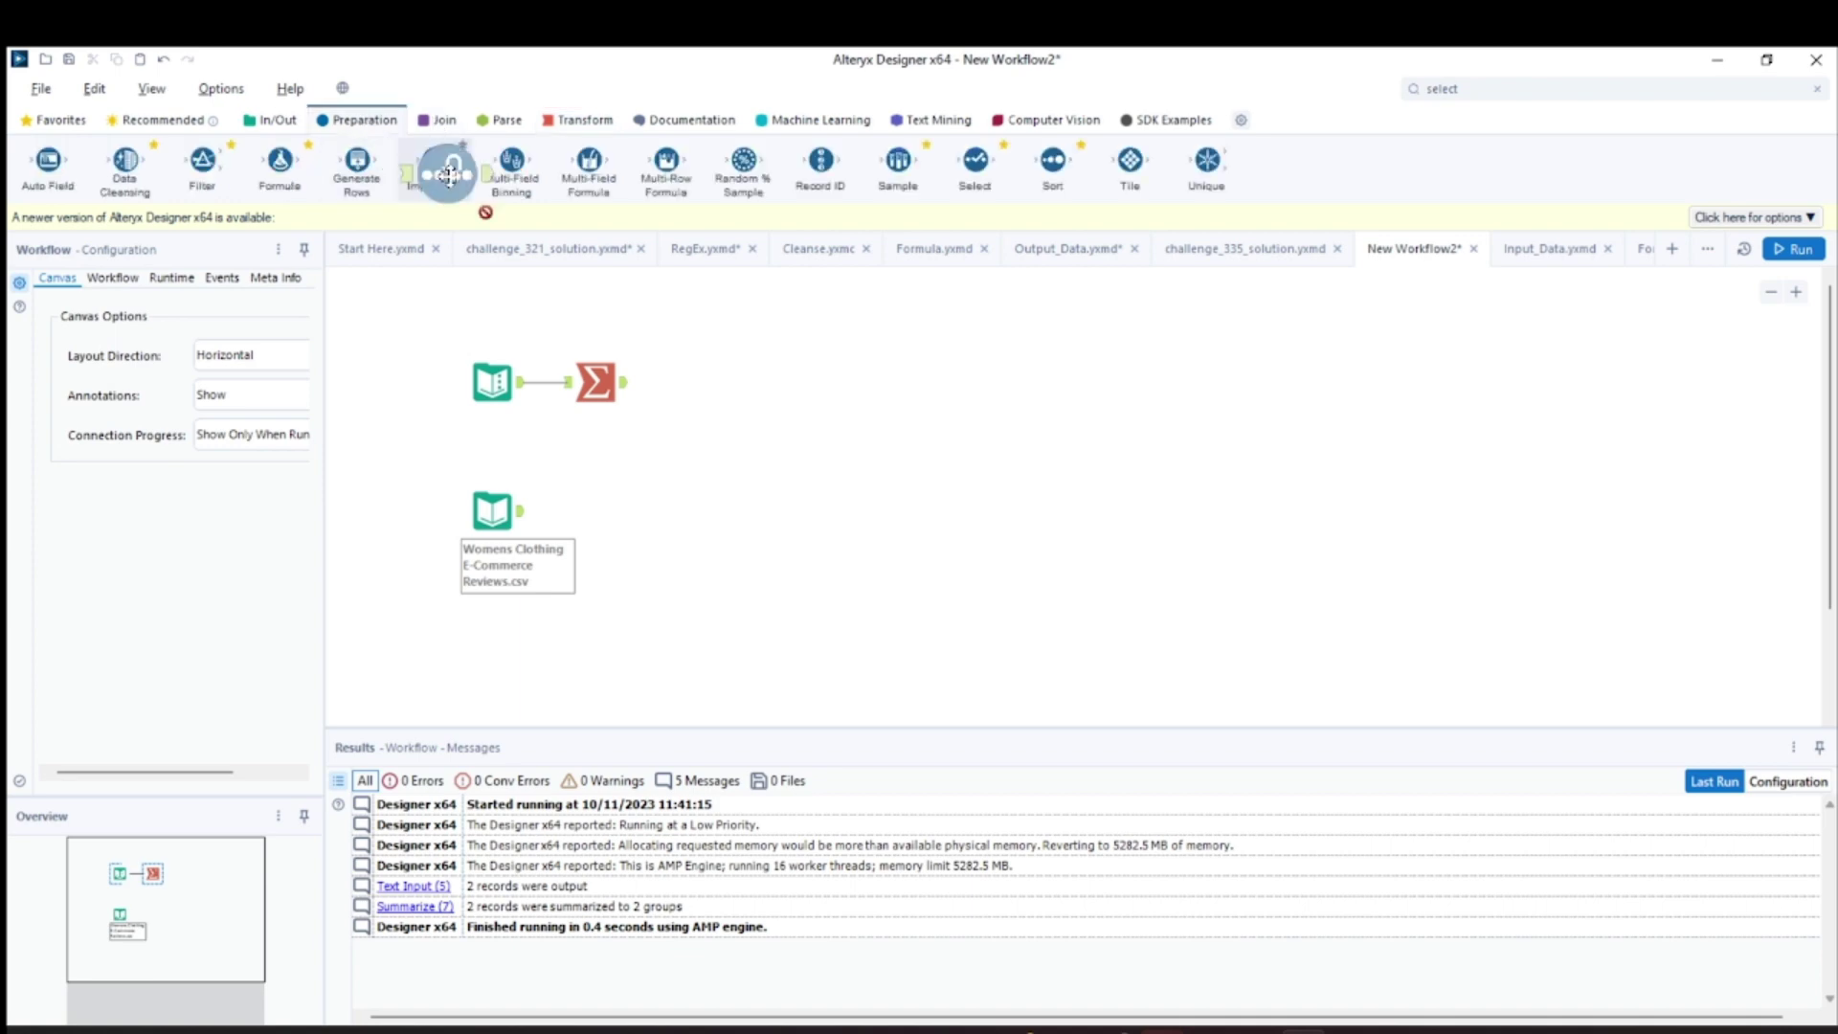
mouse_move(434, 163)
left_mouse_down()
mouse_move(721, 318)
mouse_move(725, 472)
left_mouse_up()
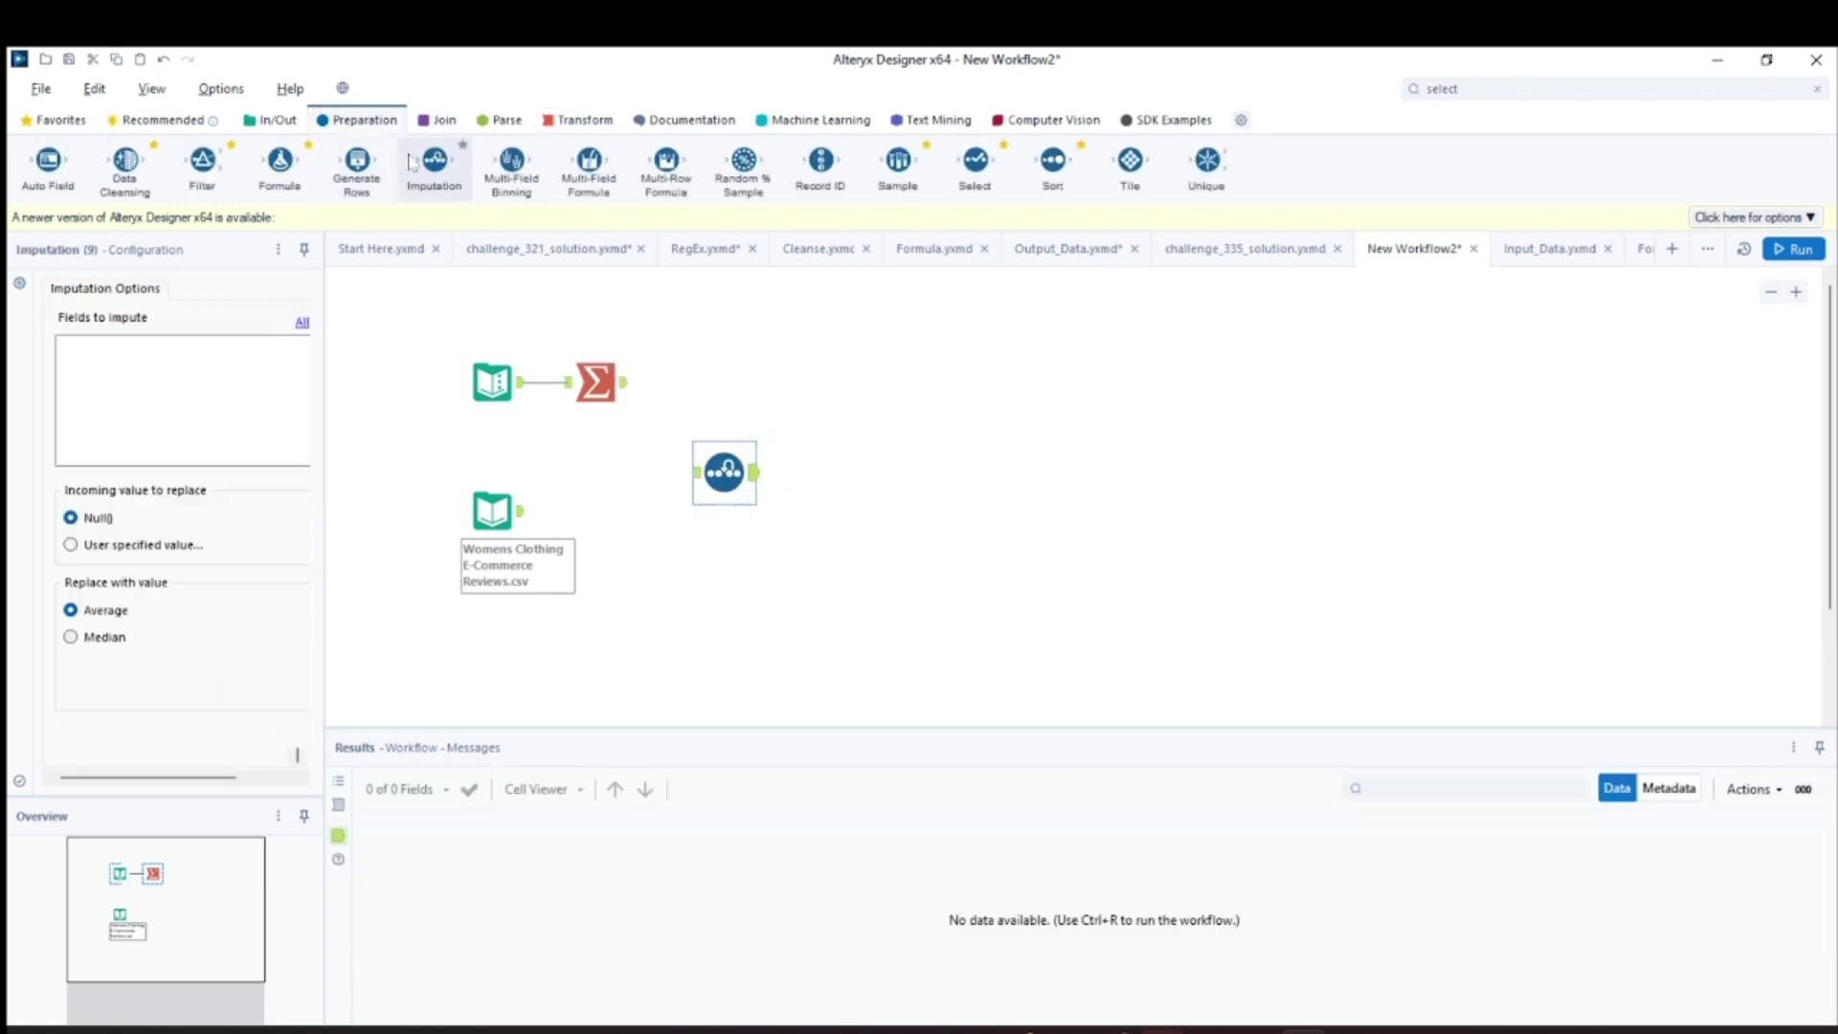
mouse_move(279, 161)
left_mouse_down()
mouse_move(565, 397)
mouse_move(595, 447)
left_mouse_up()
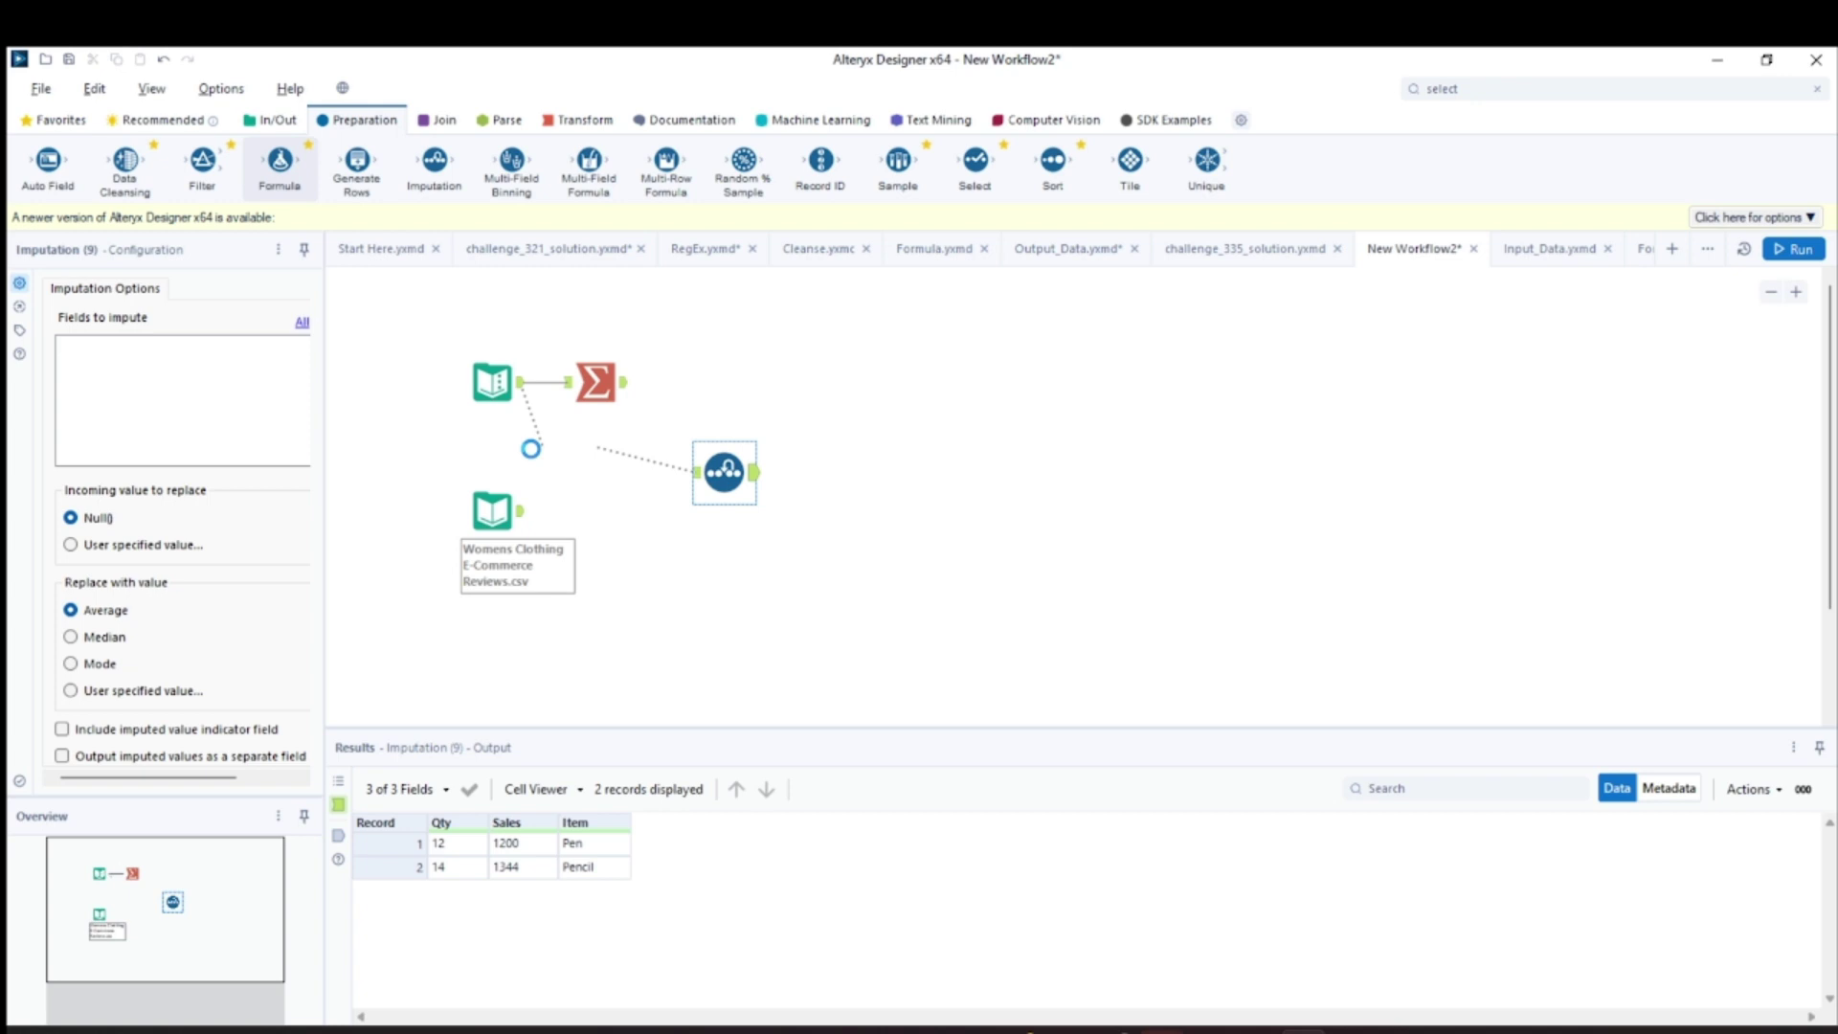
- Undo the added Imputation and Formula tools and minimise Designer
left_click(725, 472)
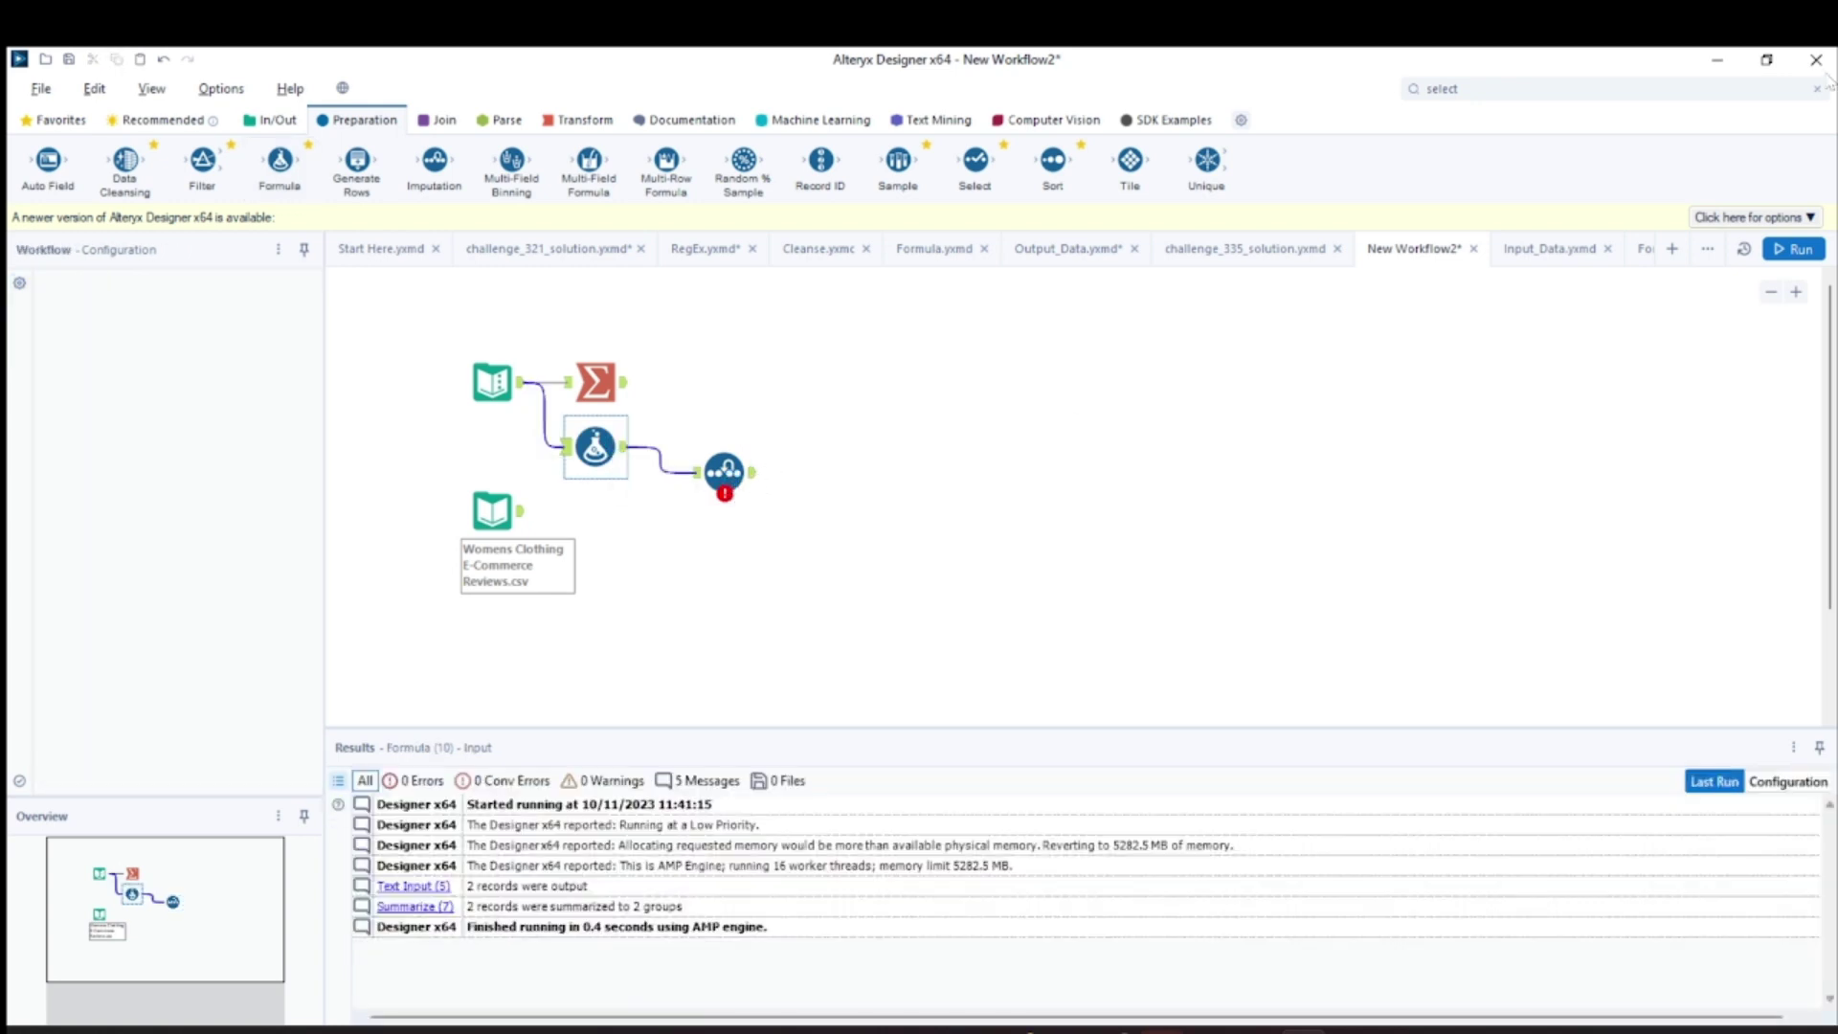
key("ctrl+z")
key("ctrl+z")
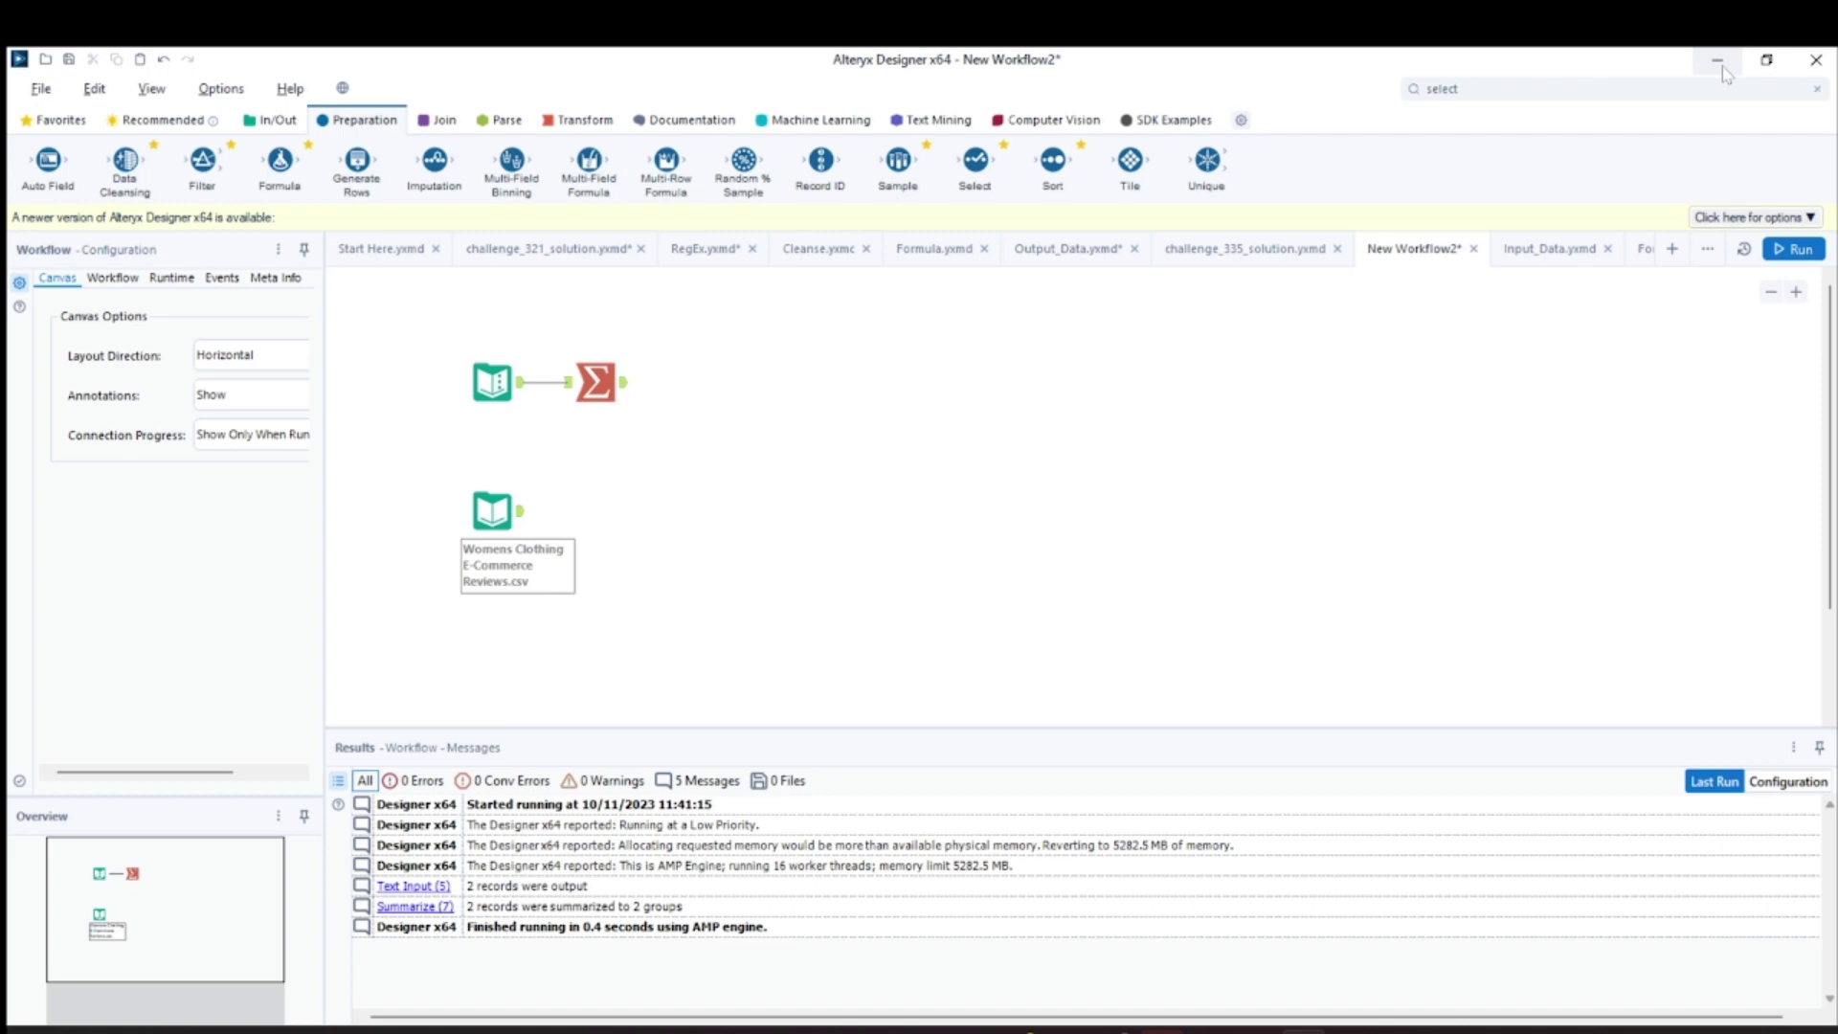
left_click(1720, 64)
- Glance at the Designer trial page, then scroll the Core Certification PDF to its Weekly Challenges
left_click(1452, 69)
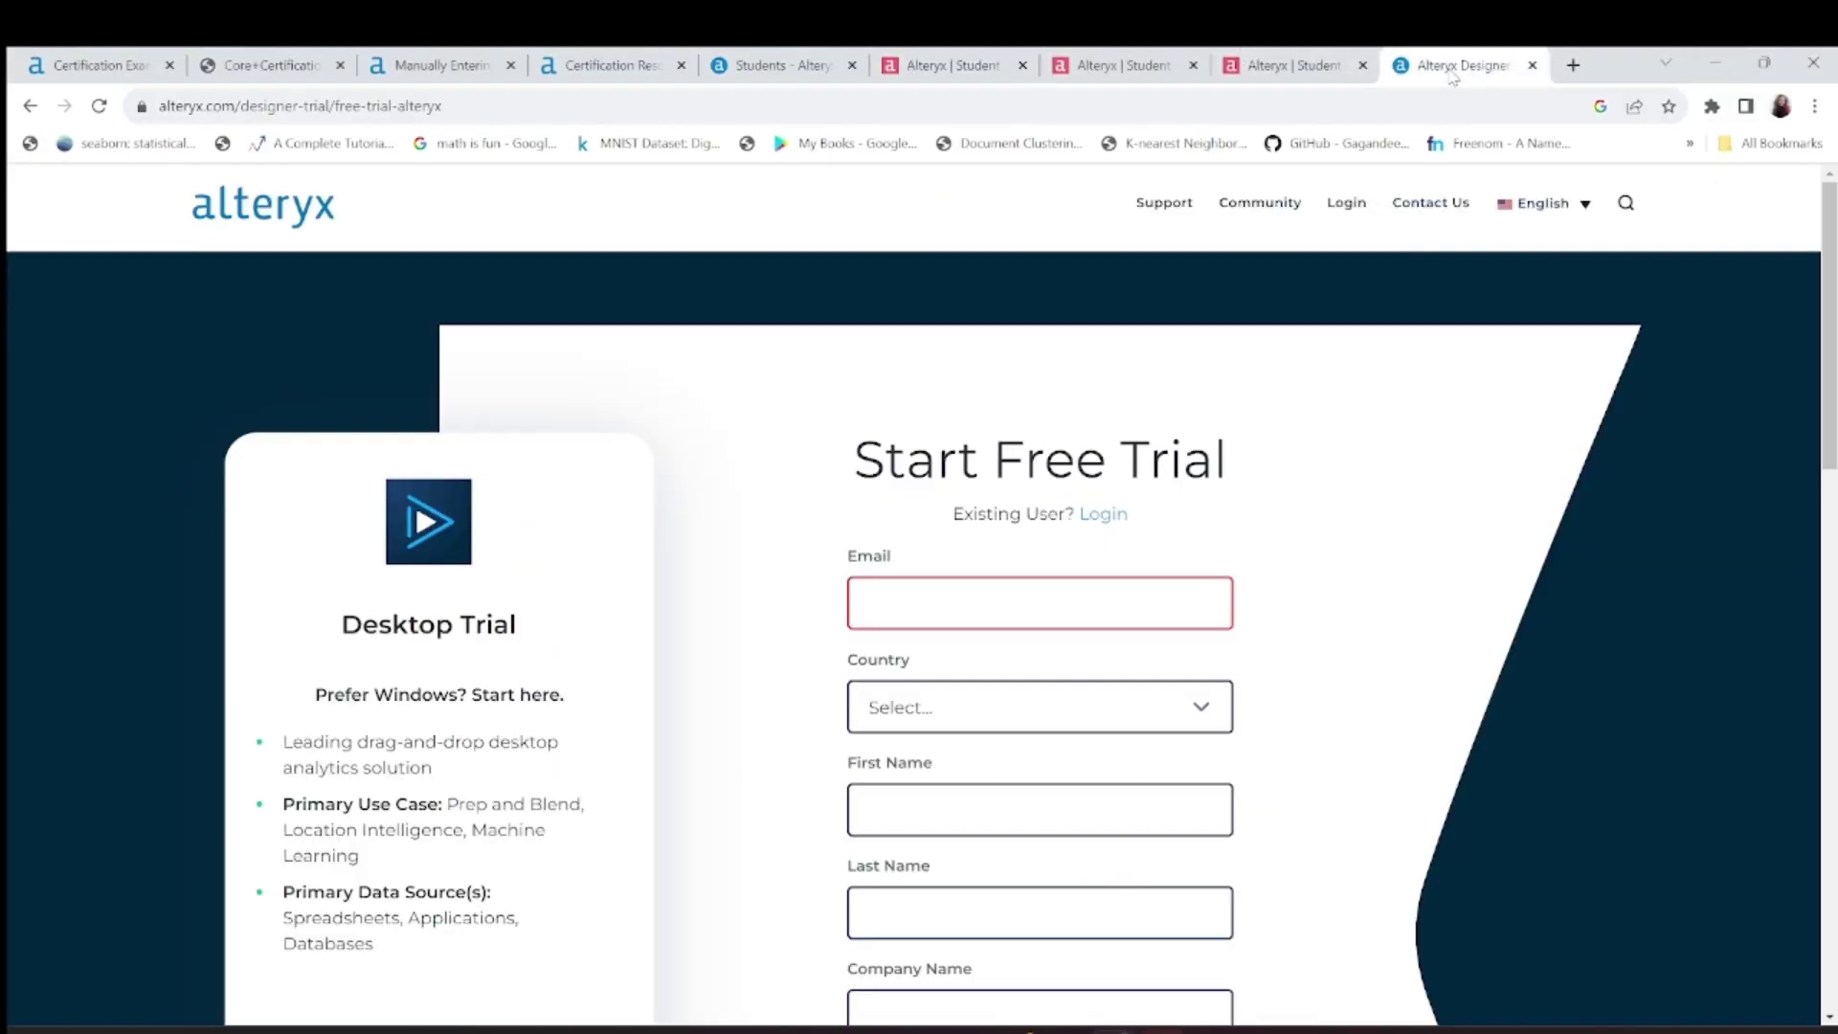
scroll(976, 657, "down", 8)
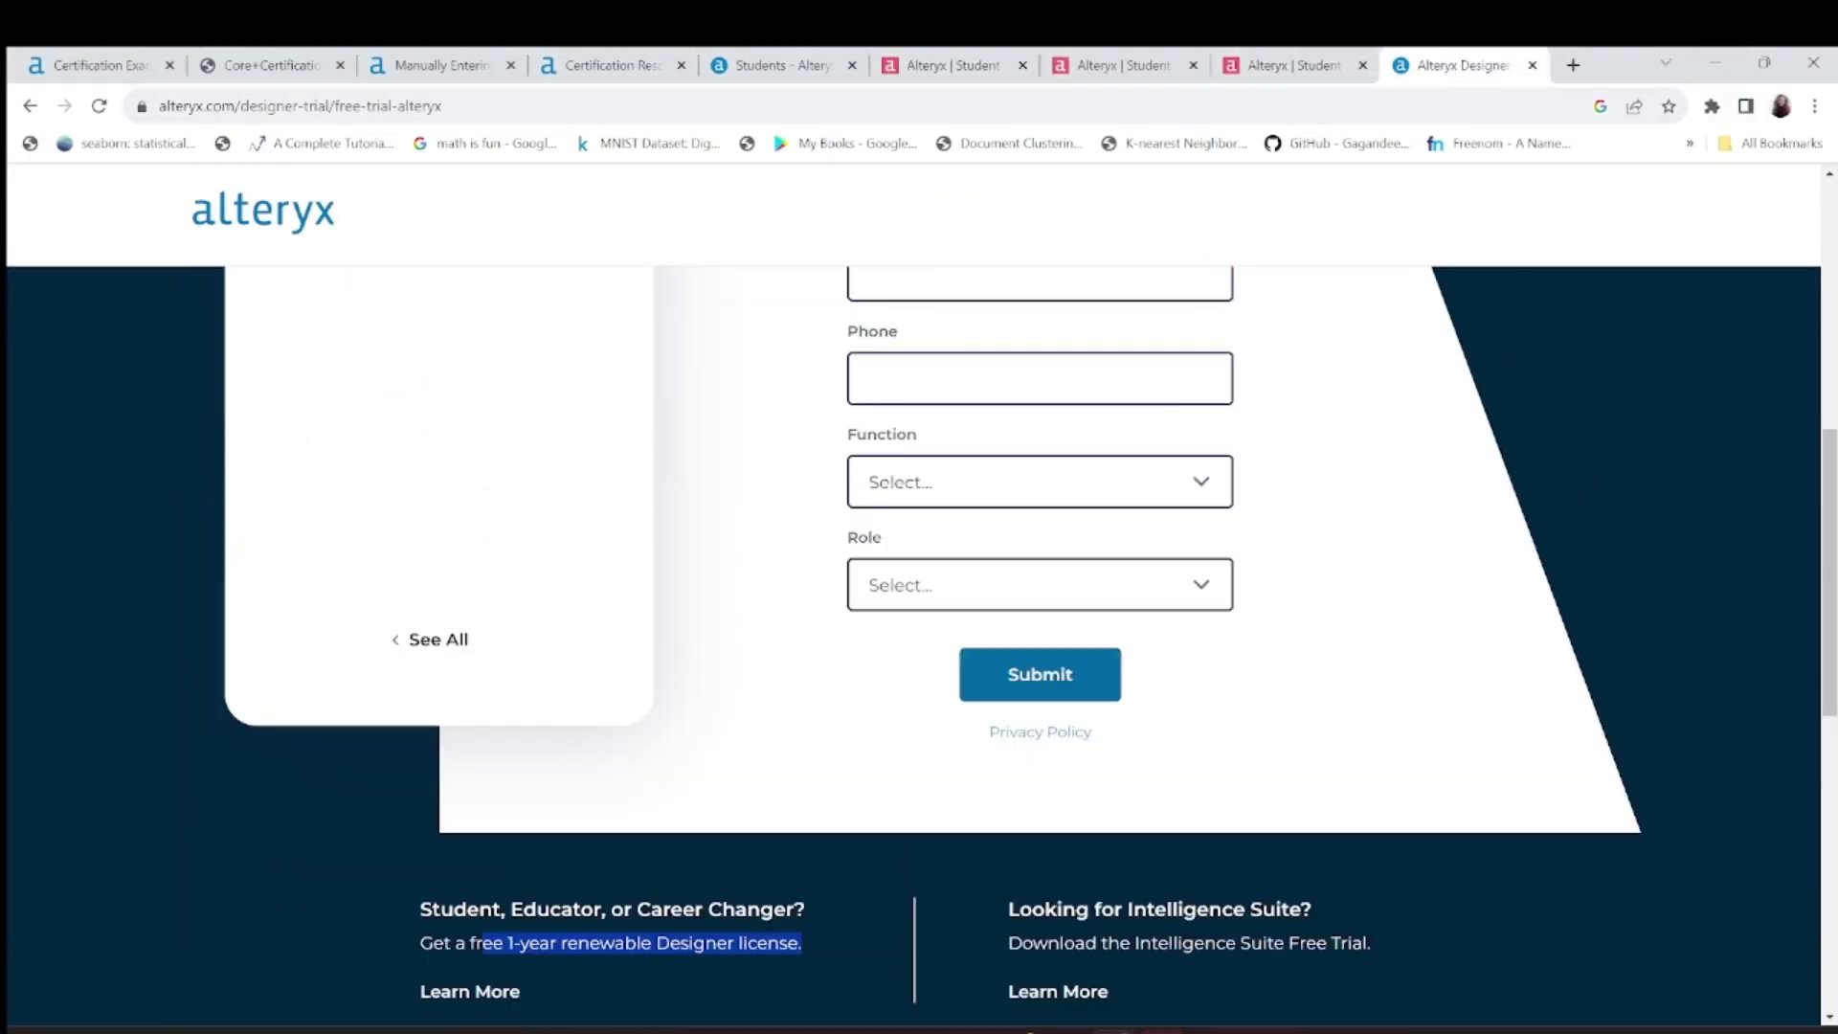
scroll(977, 656, "up", 8)
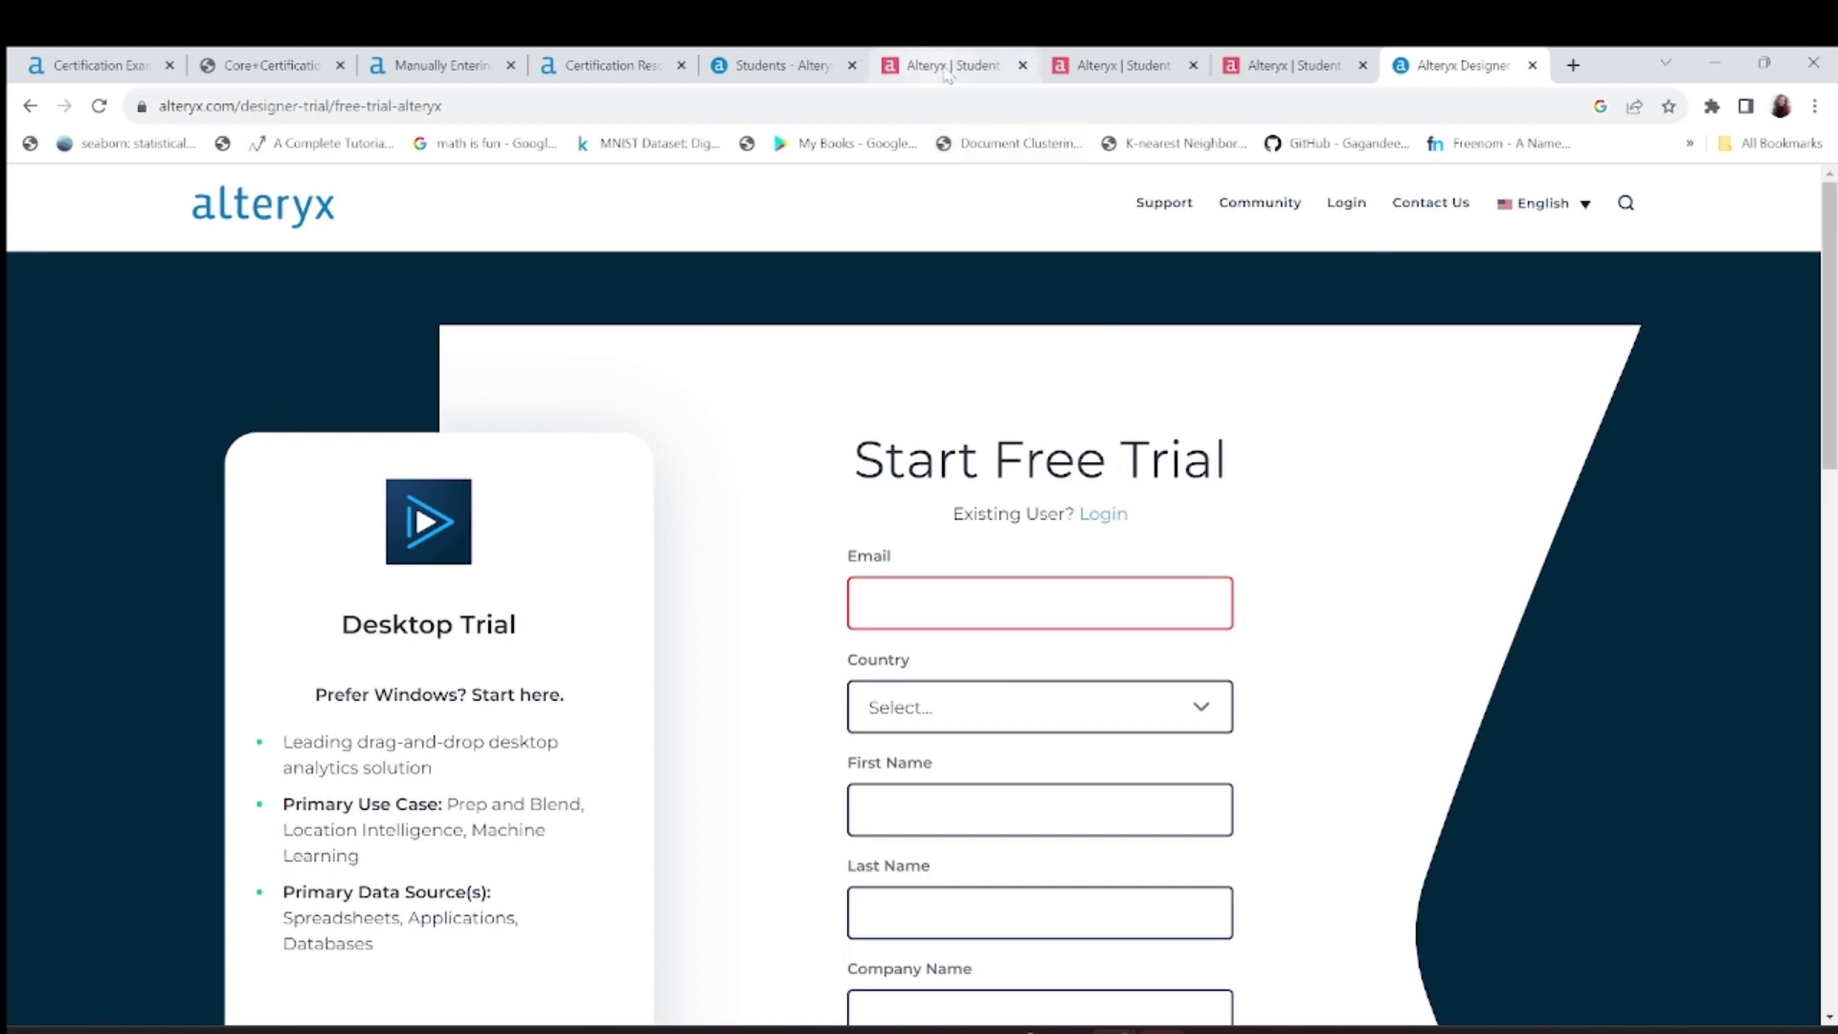
left_click(245, 67)
scroll(843, 659, "down", 3)
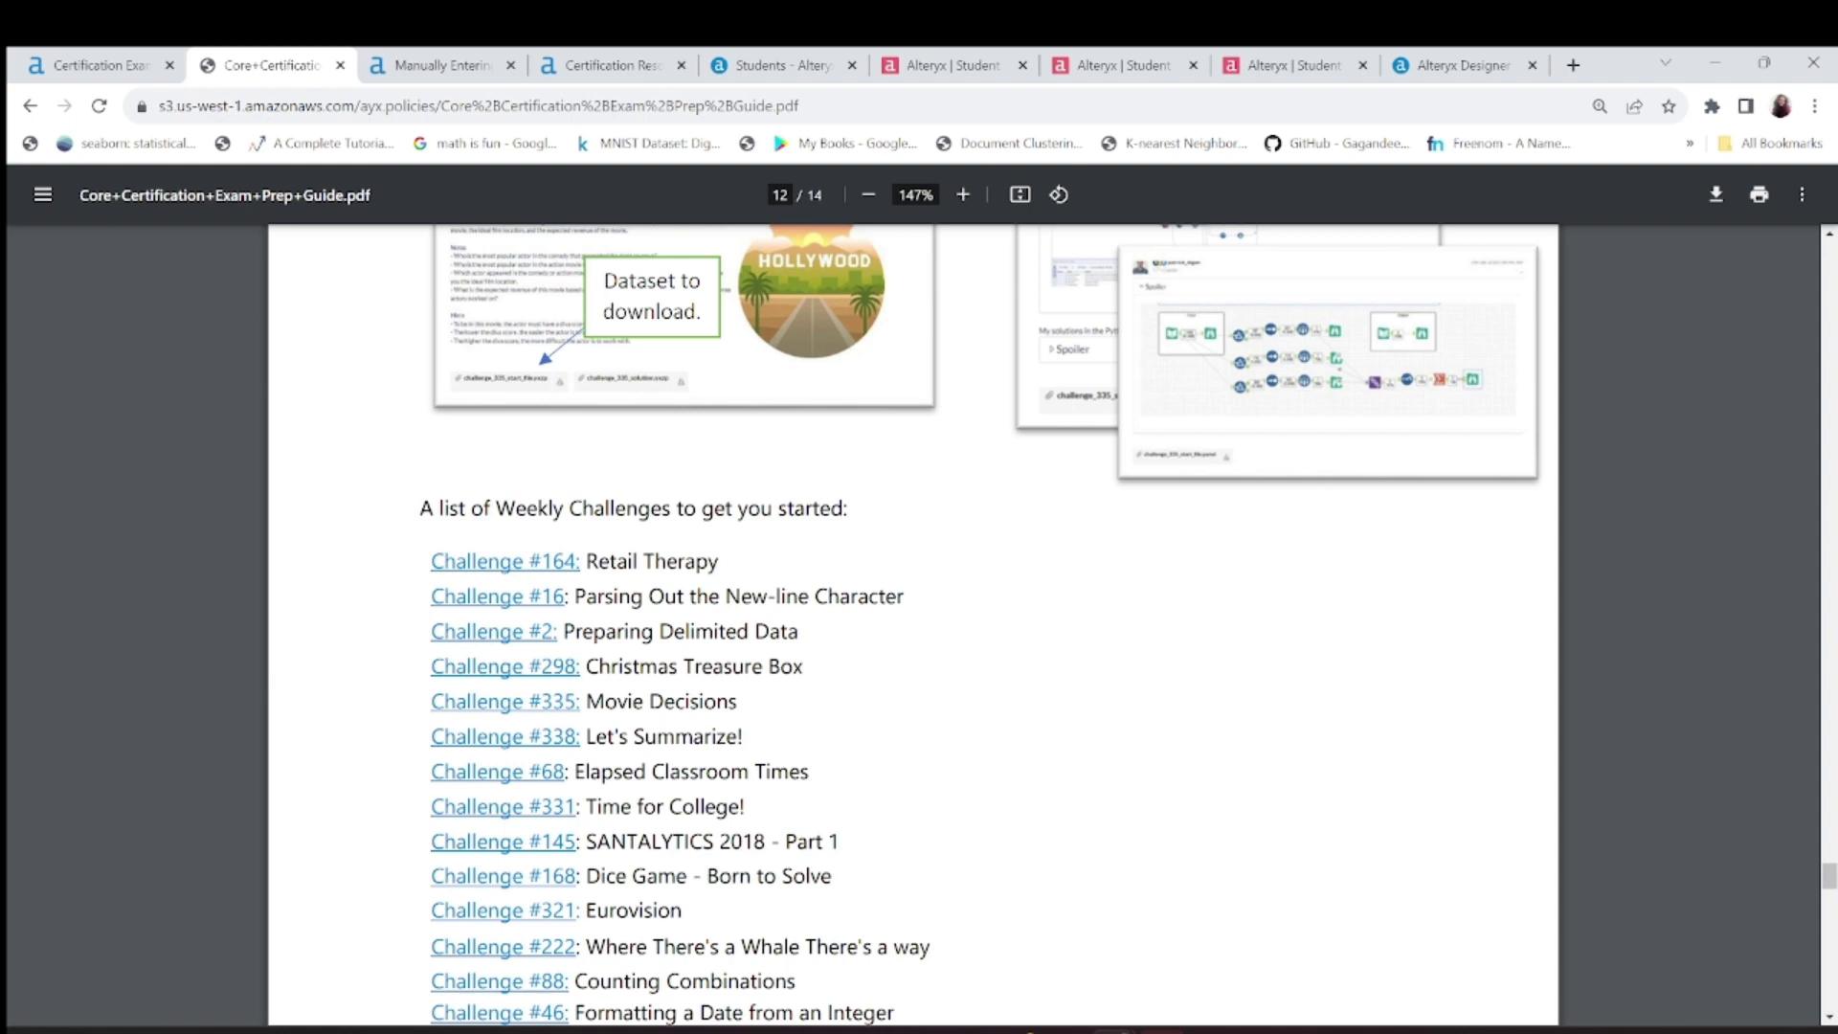
- Scroll through the Core Certification prep guide's Weekly Challenges list
scroll(914, 623, "up", 2)
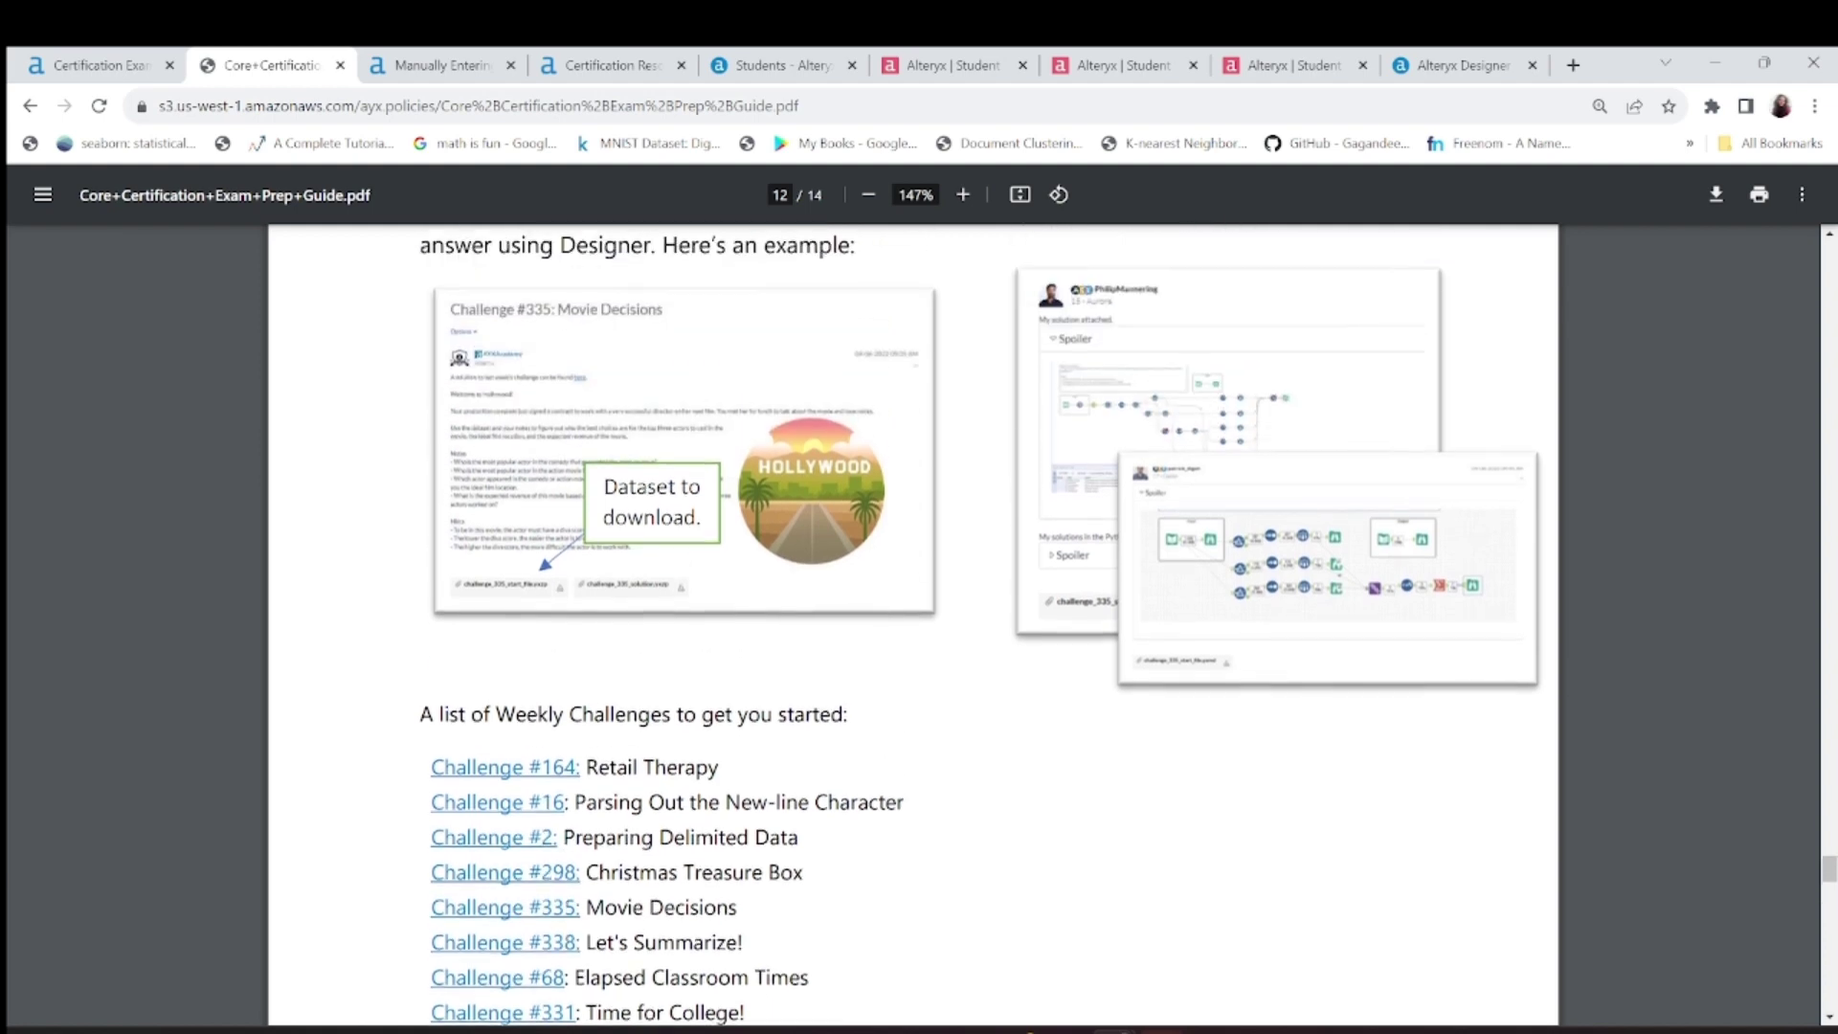
scroll(914, 623, "down", 2)
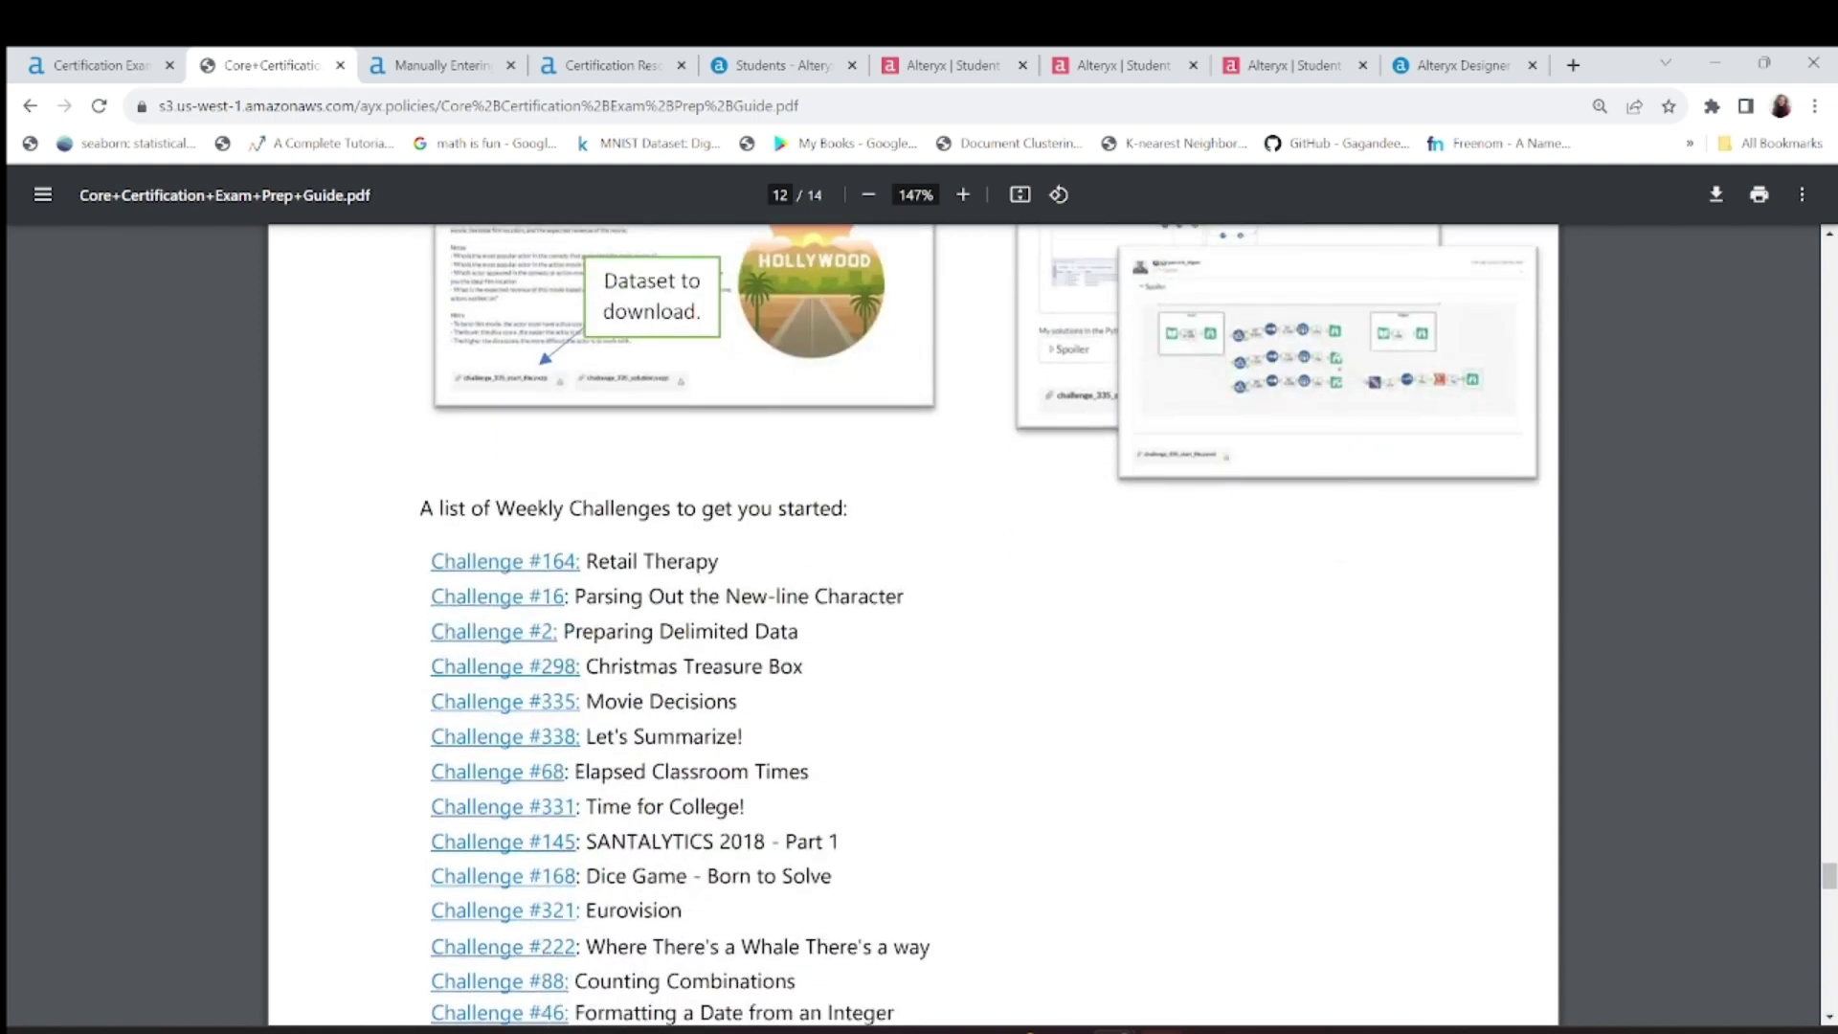
scroll(915, 622, "up", 5)
scroll(914, 623, "up", 2)
scroll(914, 623, "down", 1)
scroll(914, 622, "down", 1)
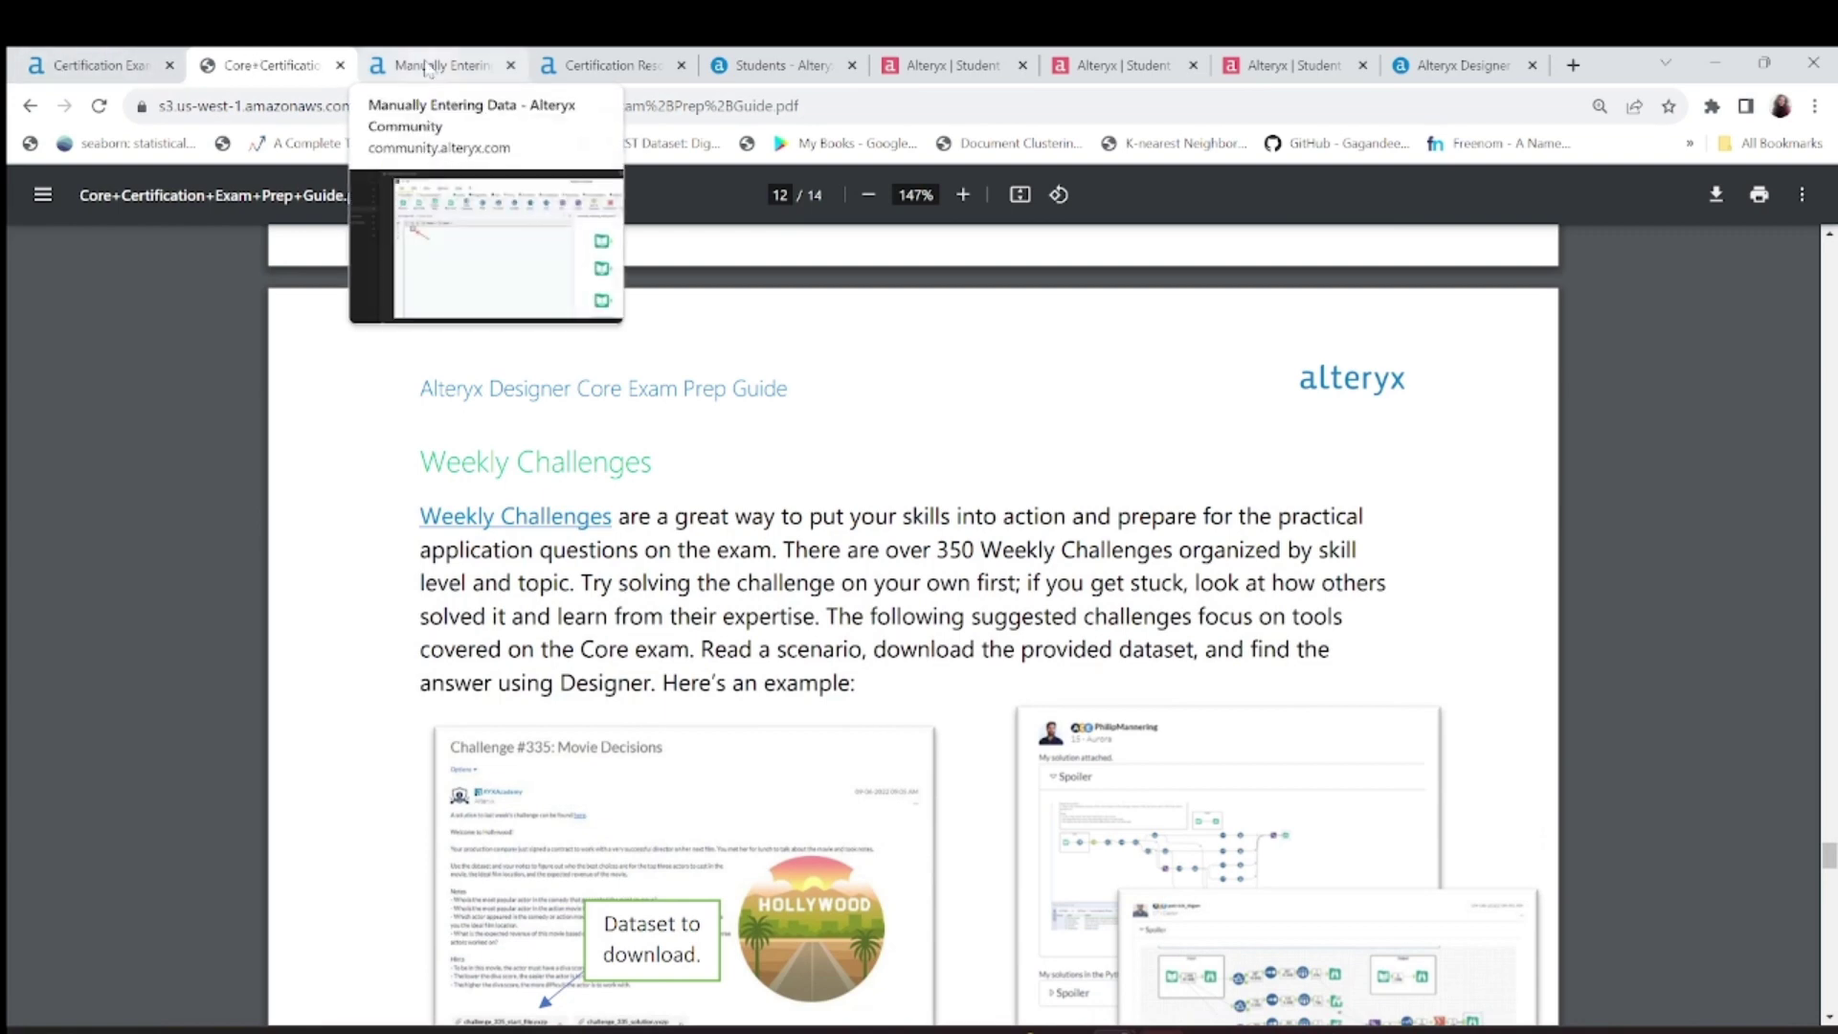
- Check the Manually Entering Data lesson and the PDF, then go to Certification Exams
left_click(438, 67)
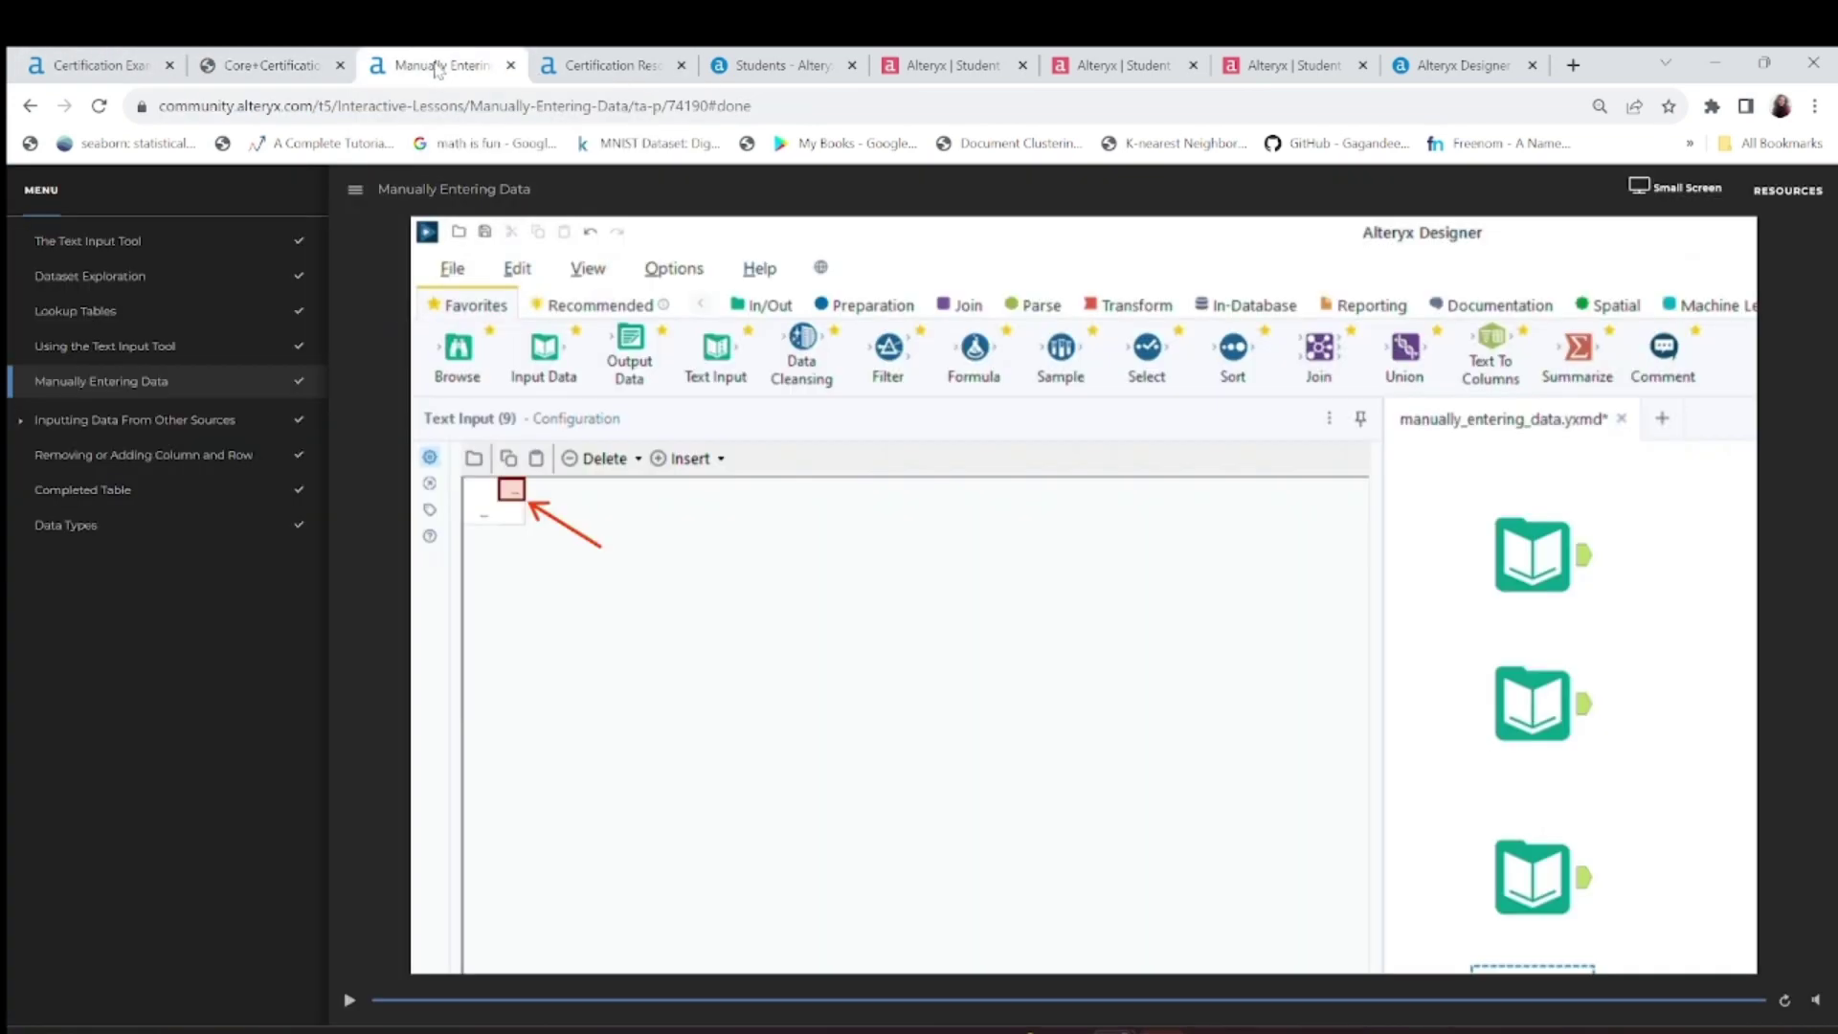
left_click(238, 77)
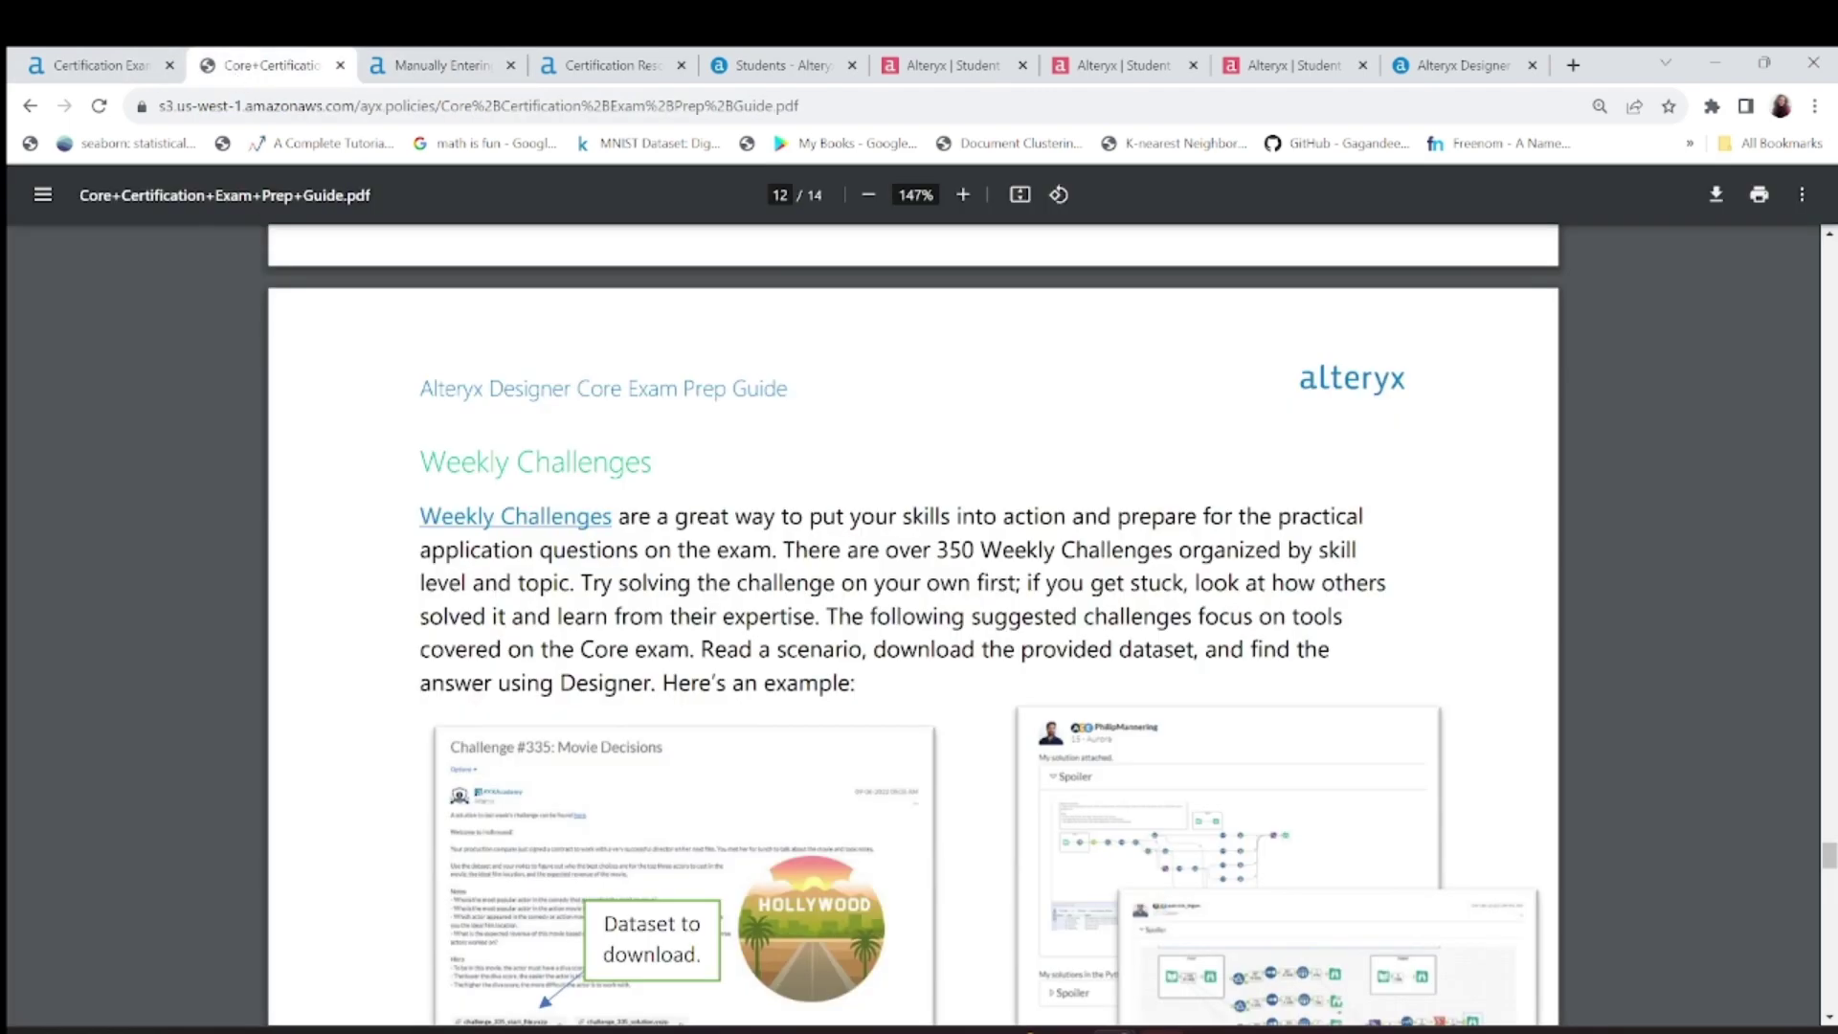
left_click(101, 65)
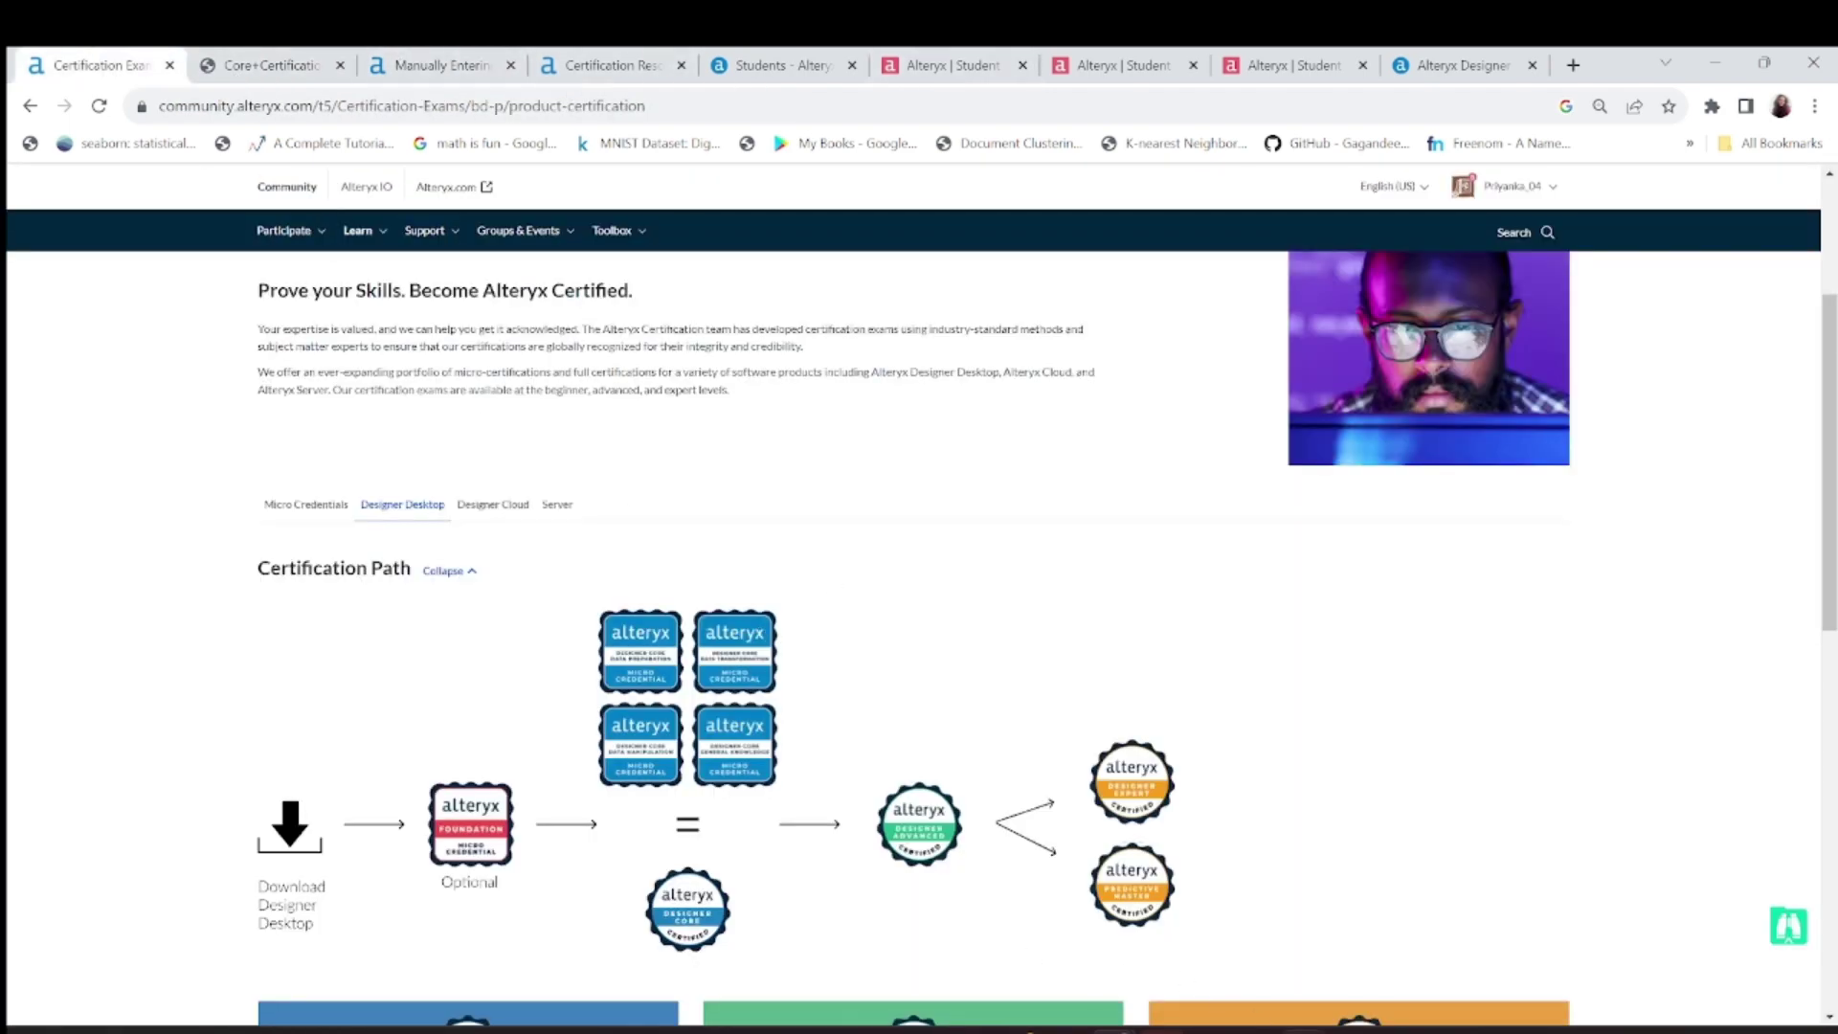
- Restore Designer, view the RegEx and Formula.yxmd workflows, then minimise it again
left_click(1279, 1026)
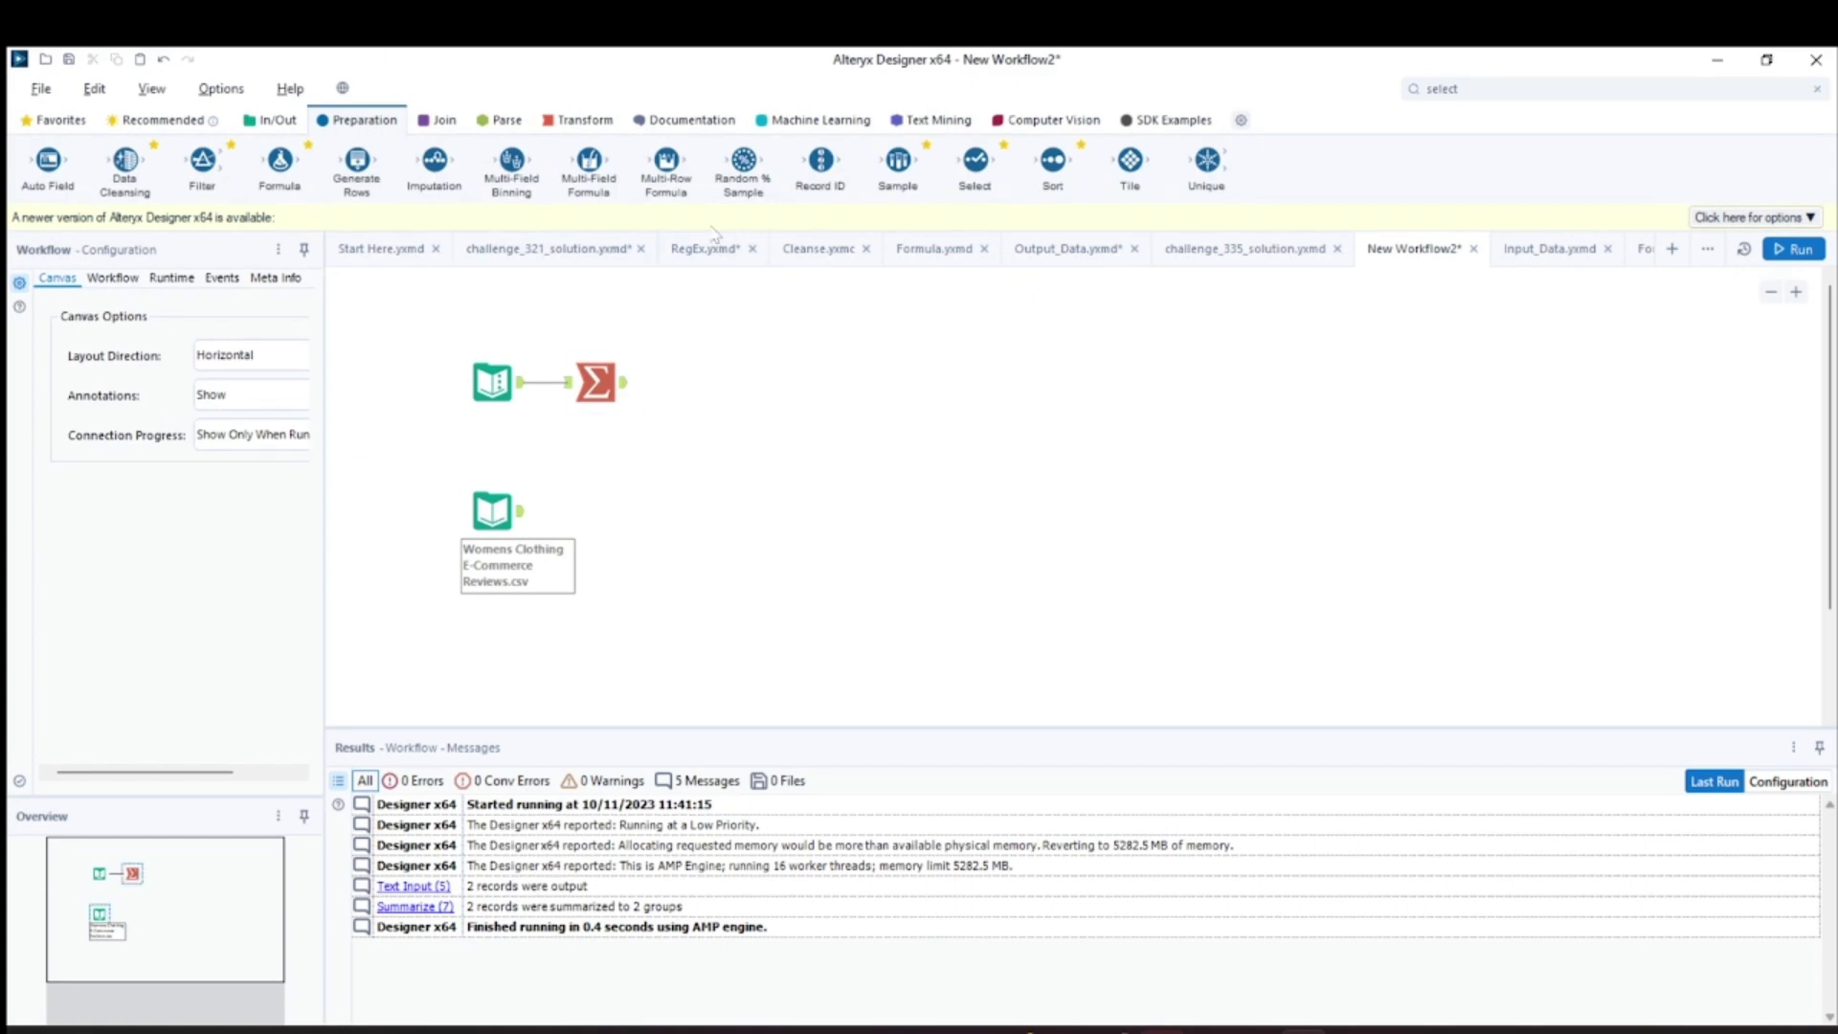
left_click(705, 249)
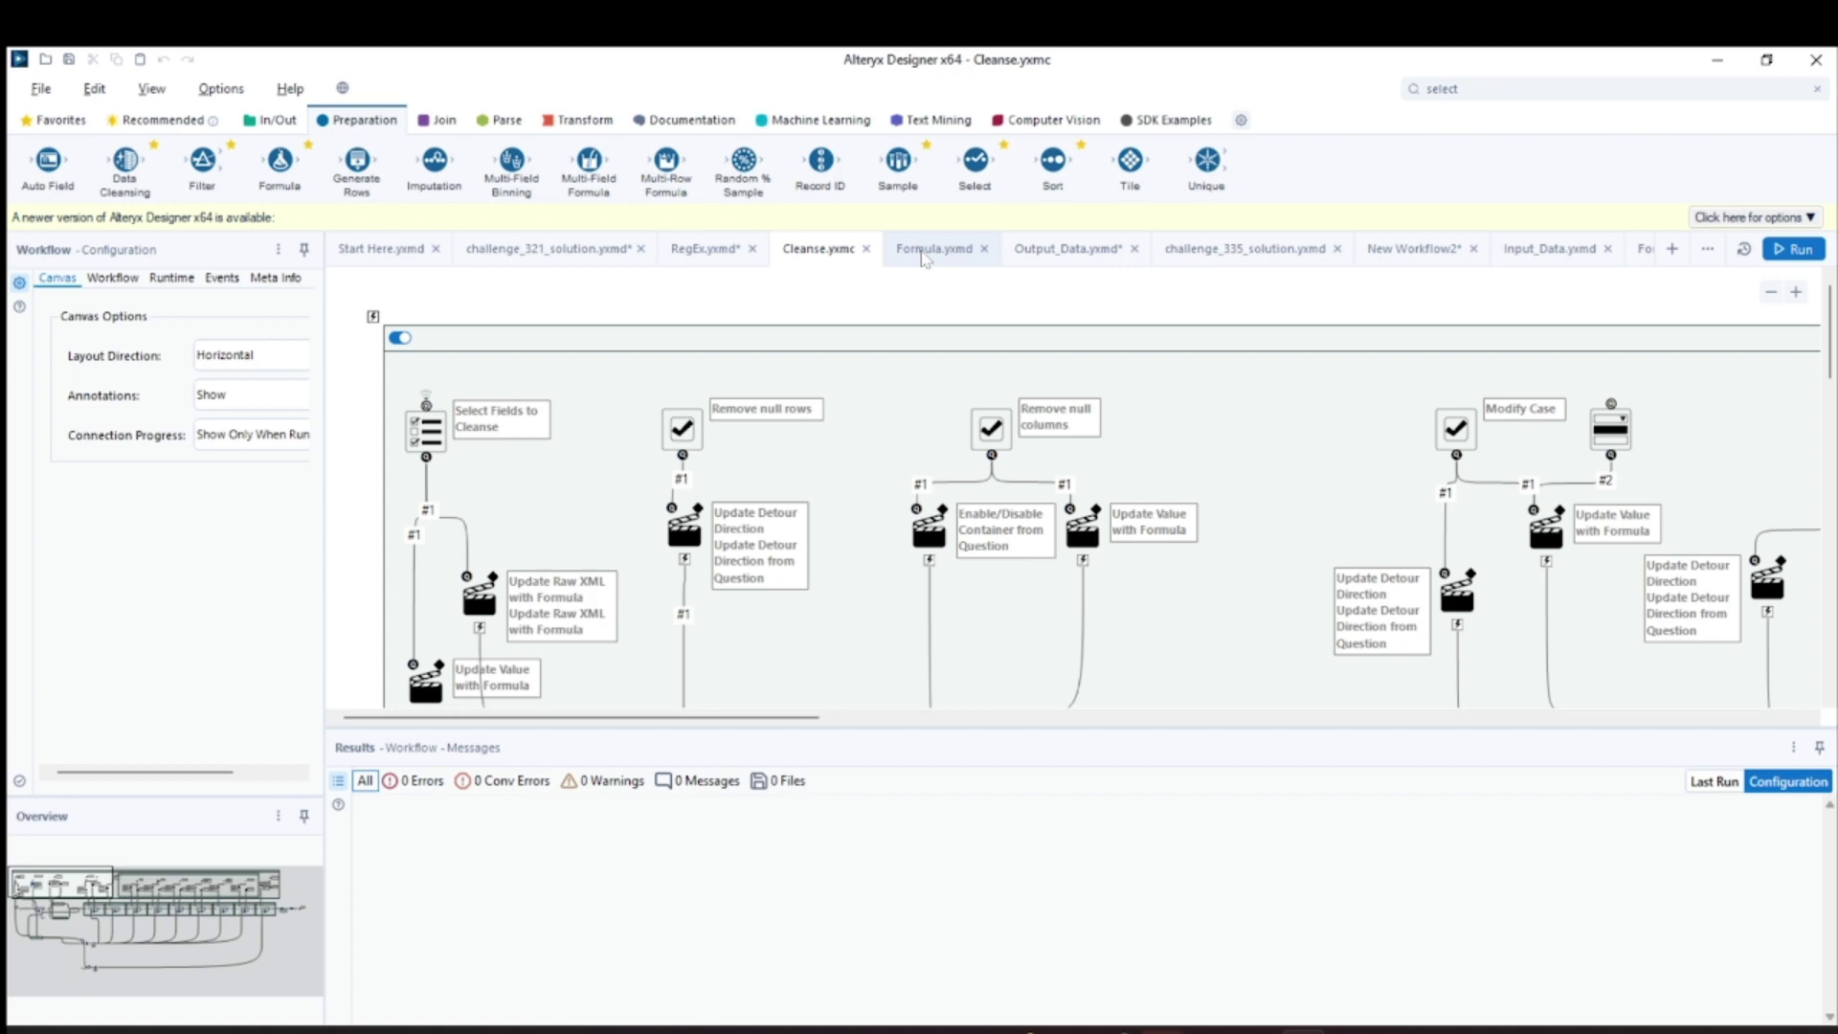
left_click(931, 248)
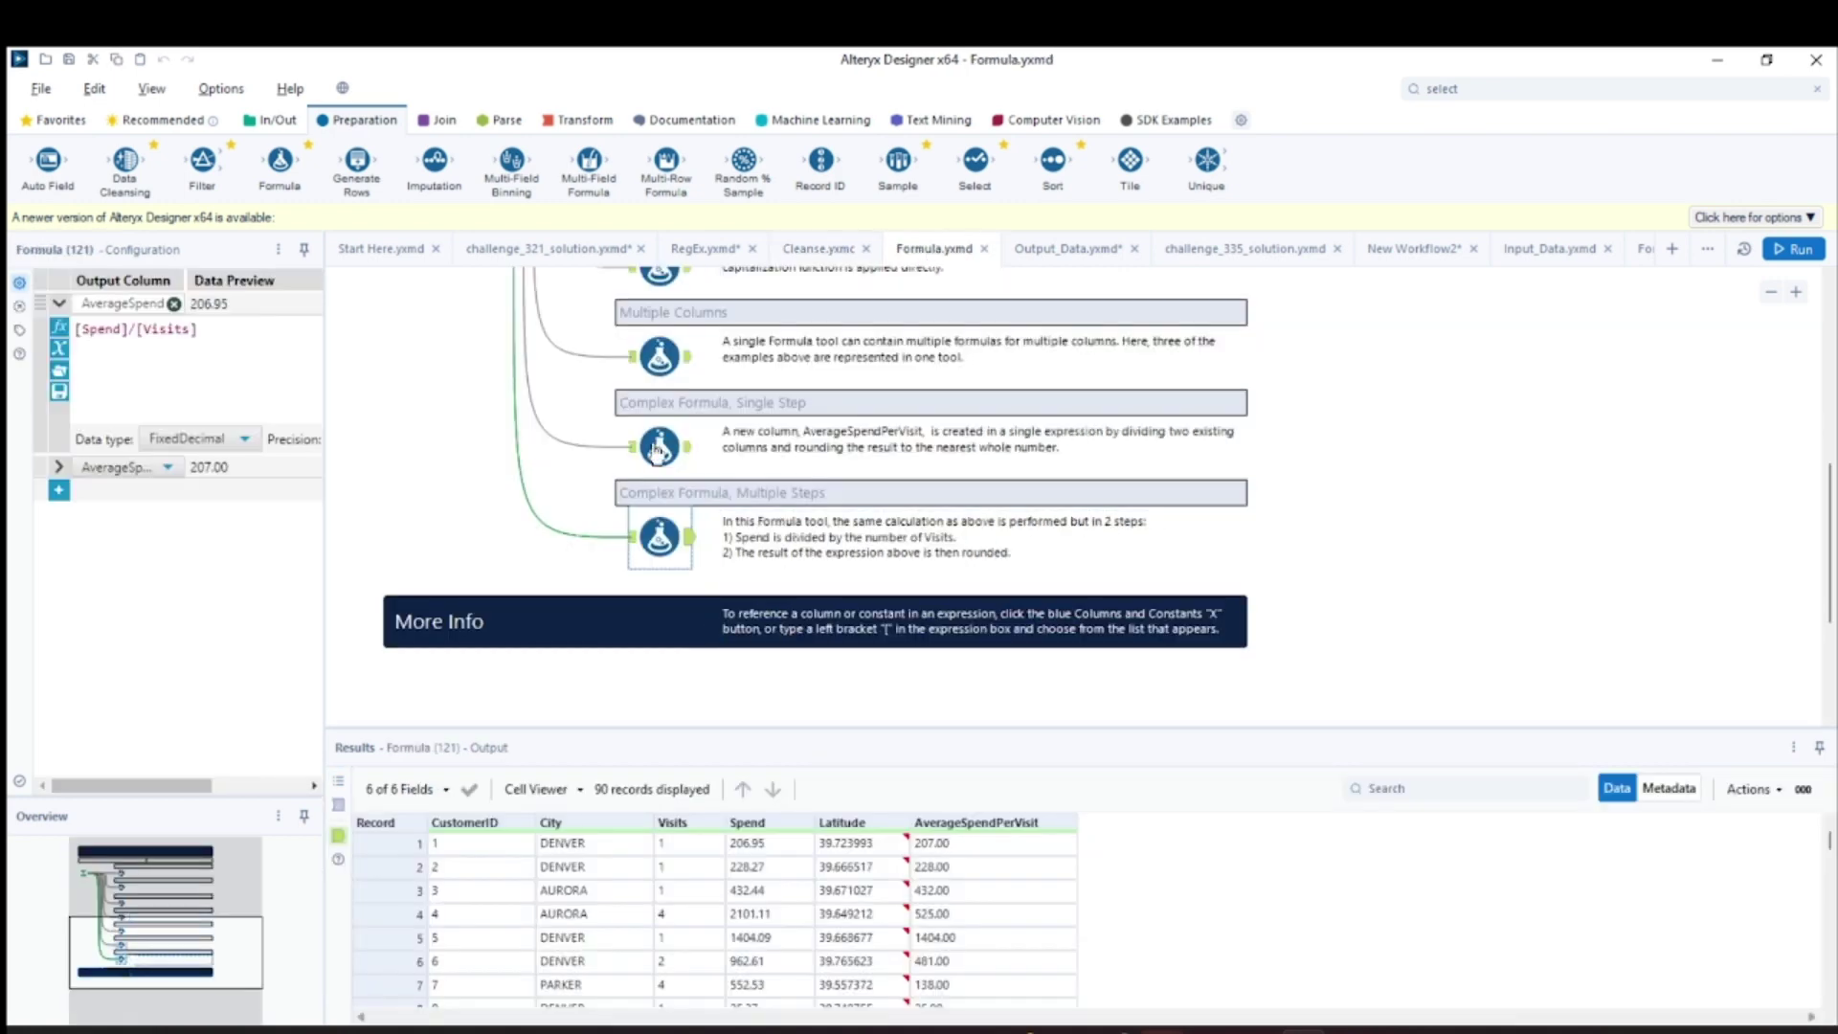
left_click(1716, 59)
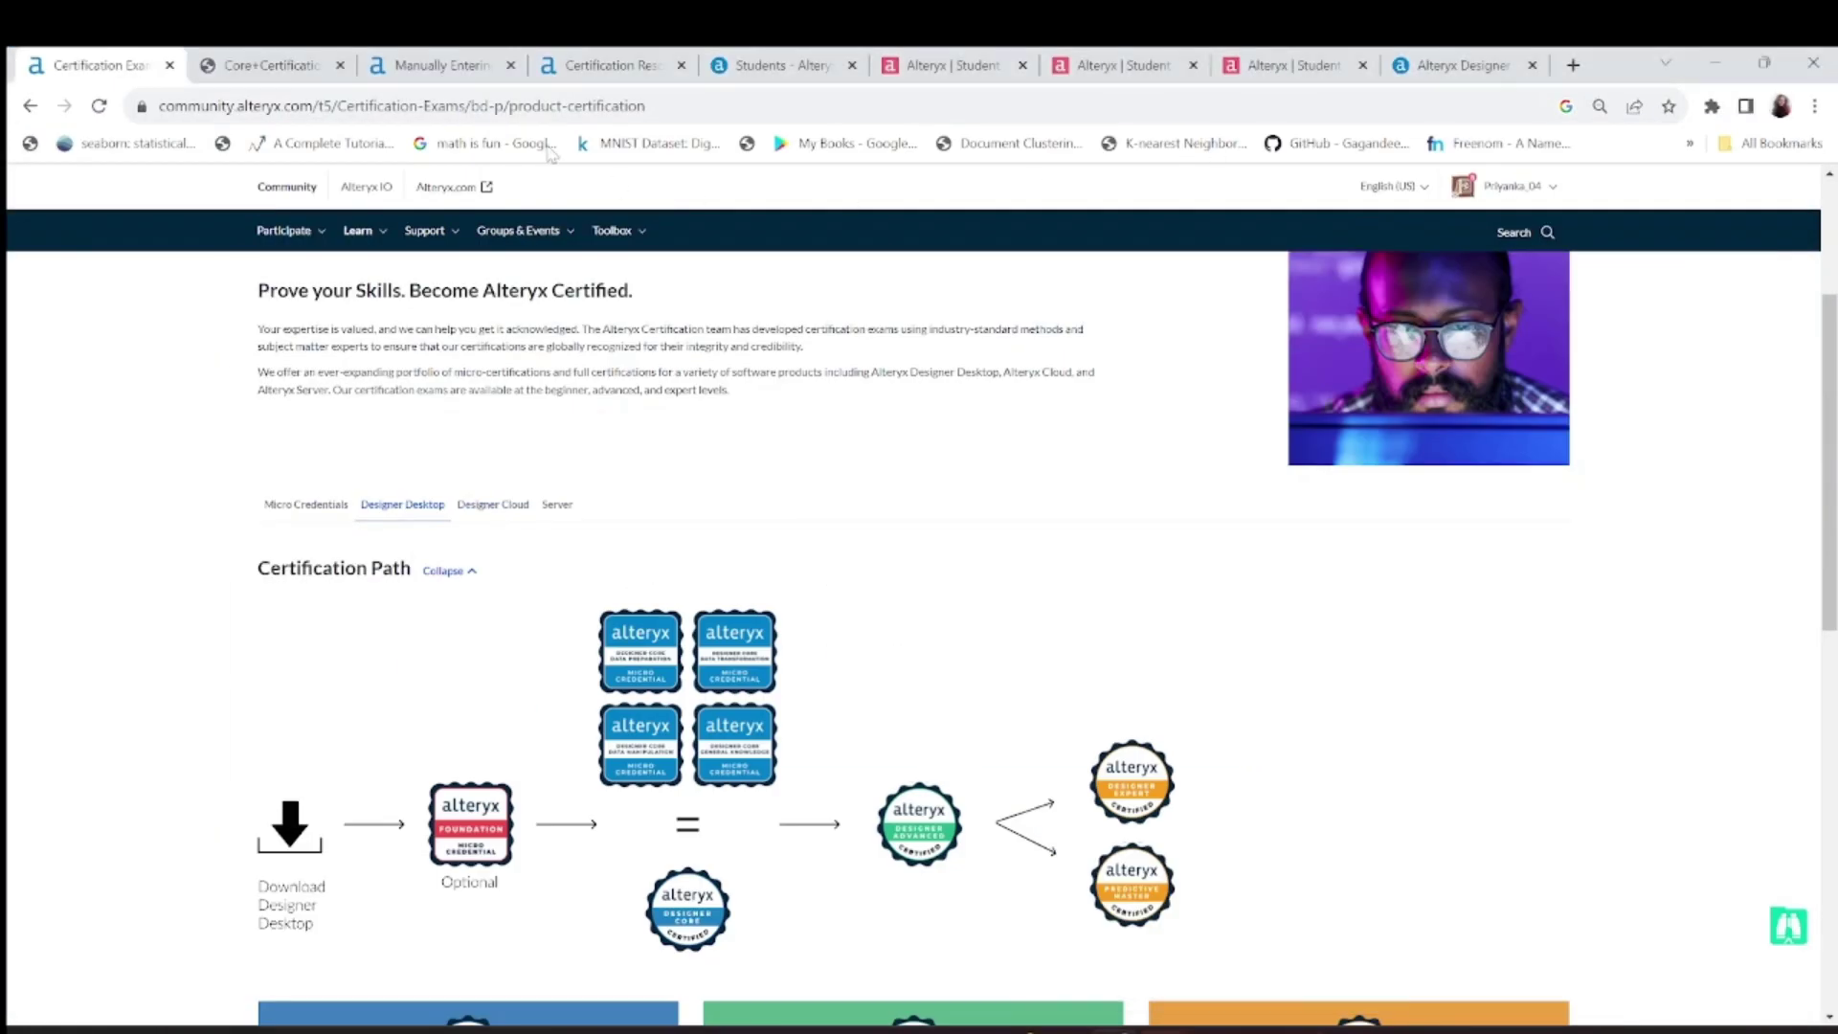
- Flip through the lesson, PDF and Students tabs, then scroll the Certification Resources page
left_click(440, 65)
left_click(254, 67)
scroll(742, 455, "down", 3)
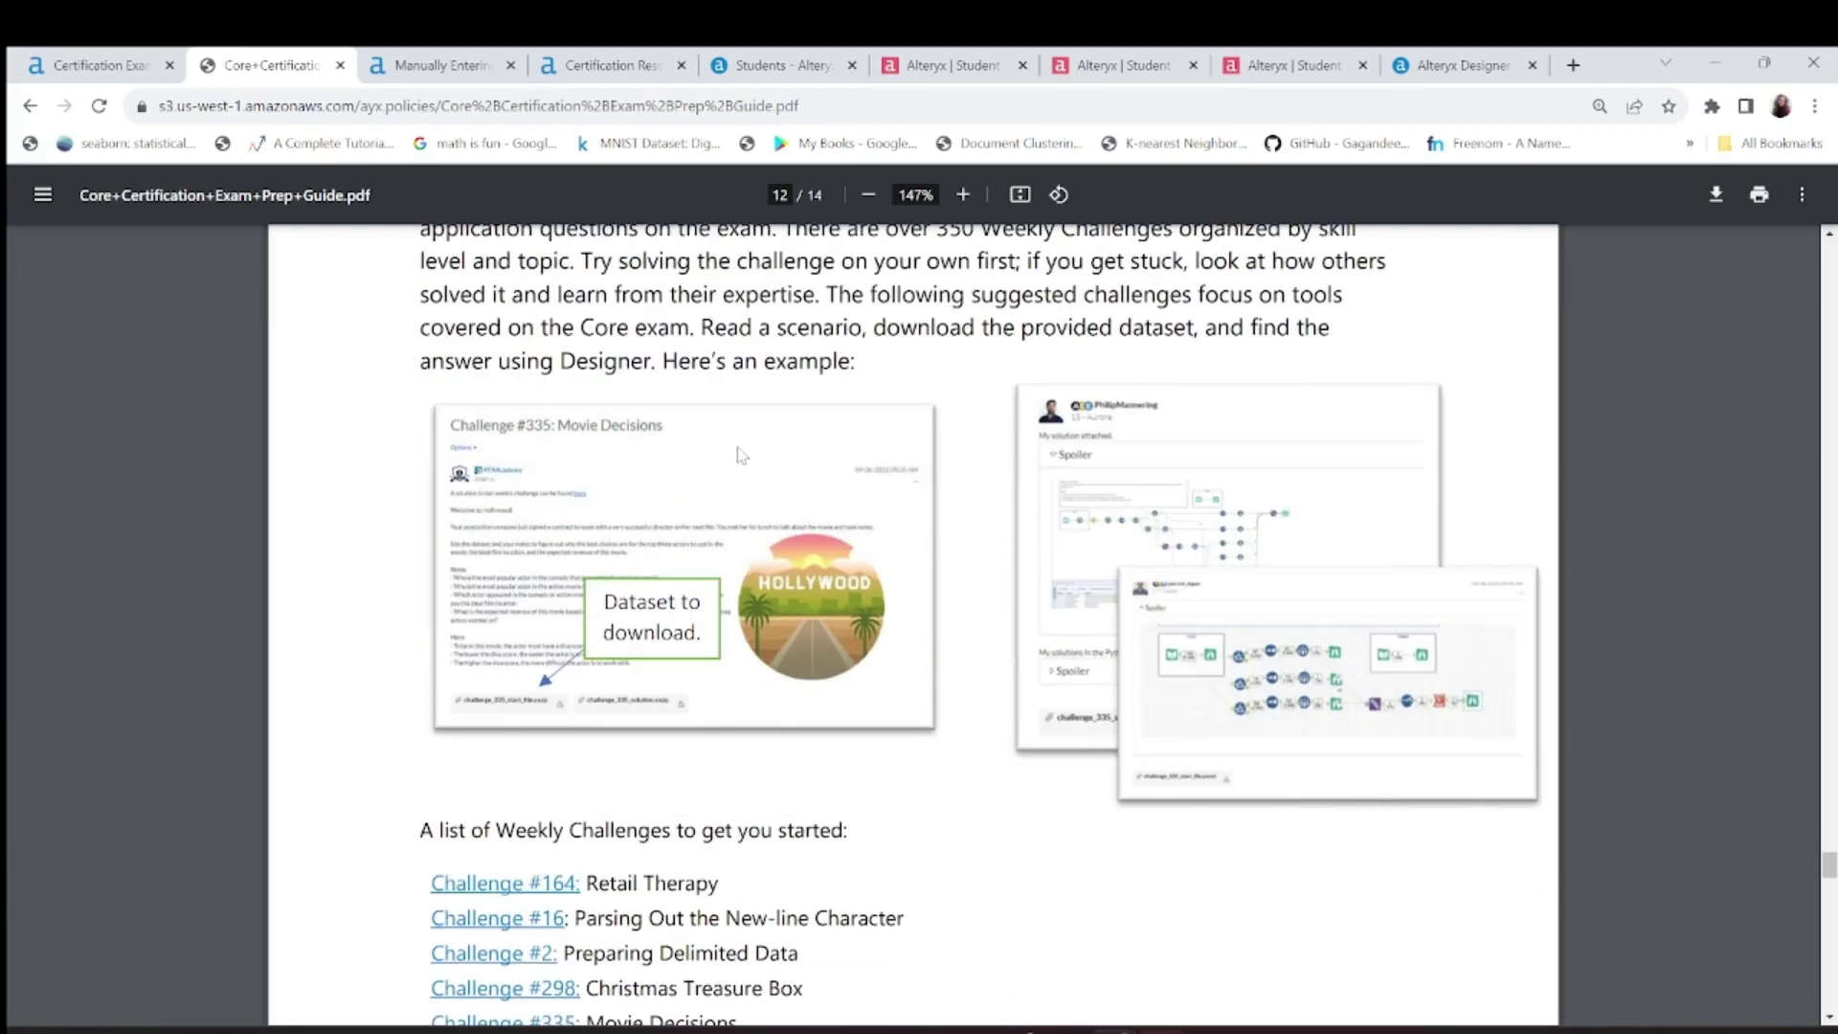
left_click(791, 65)
left_click(605, 65)
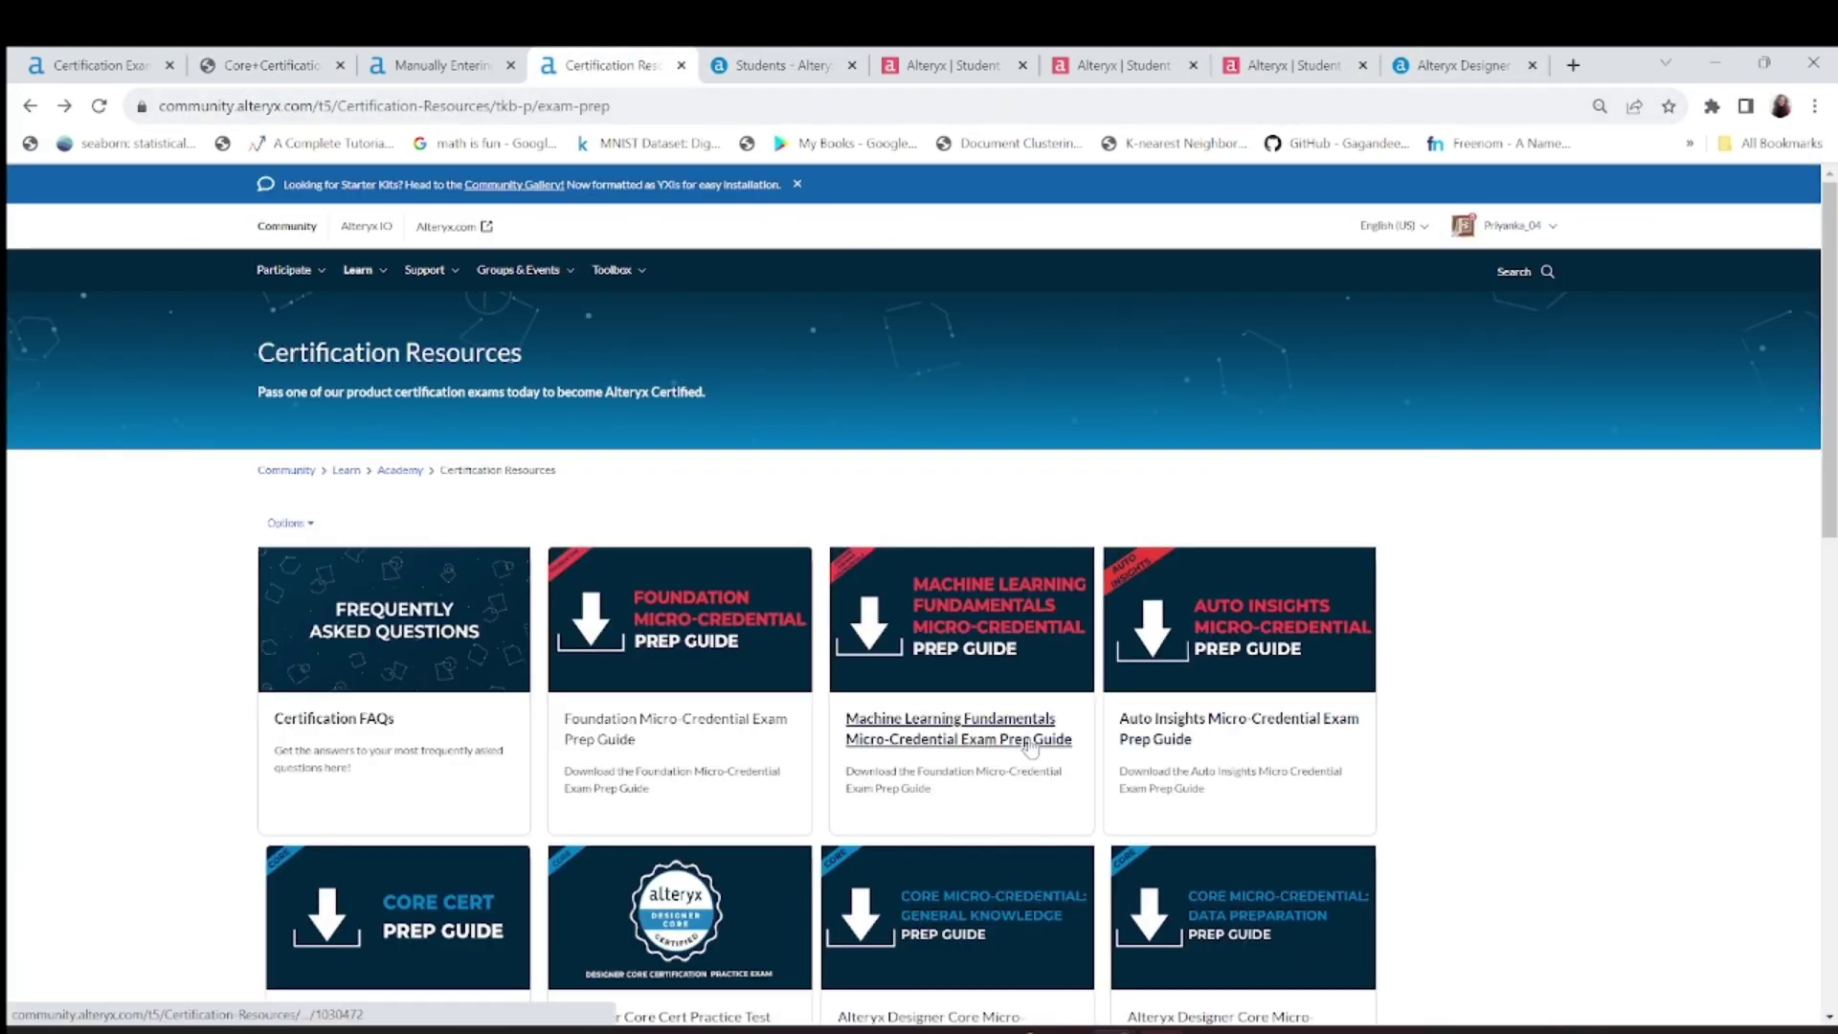
scroll(1038, 728, "down", 1)
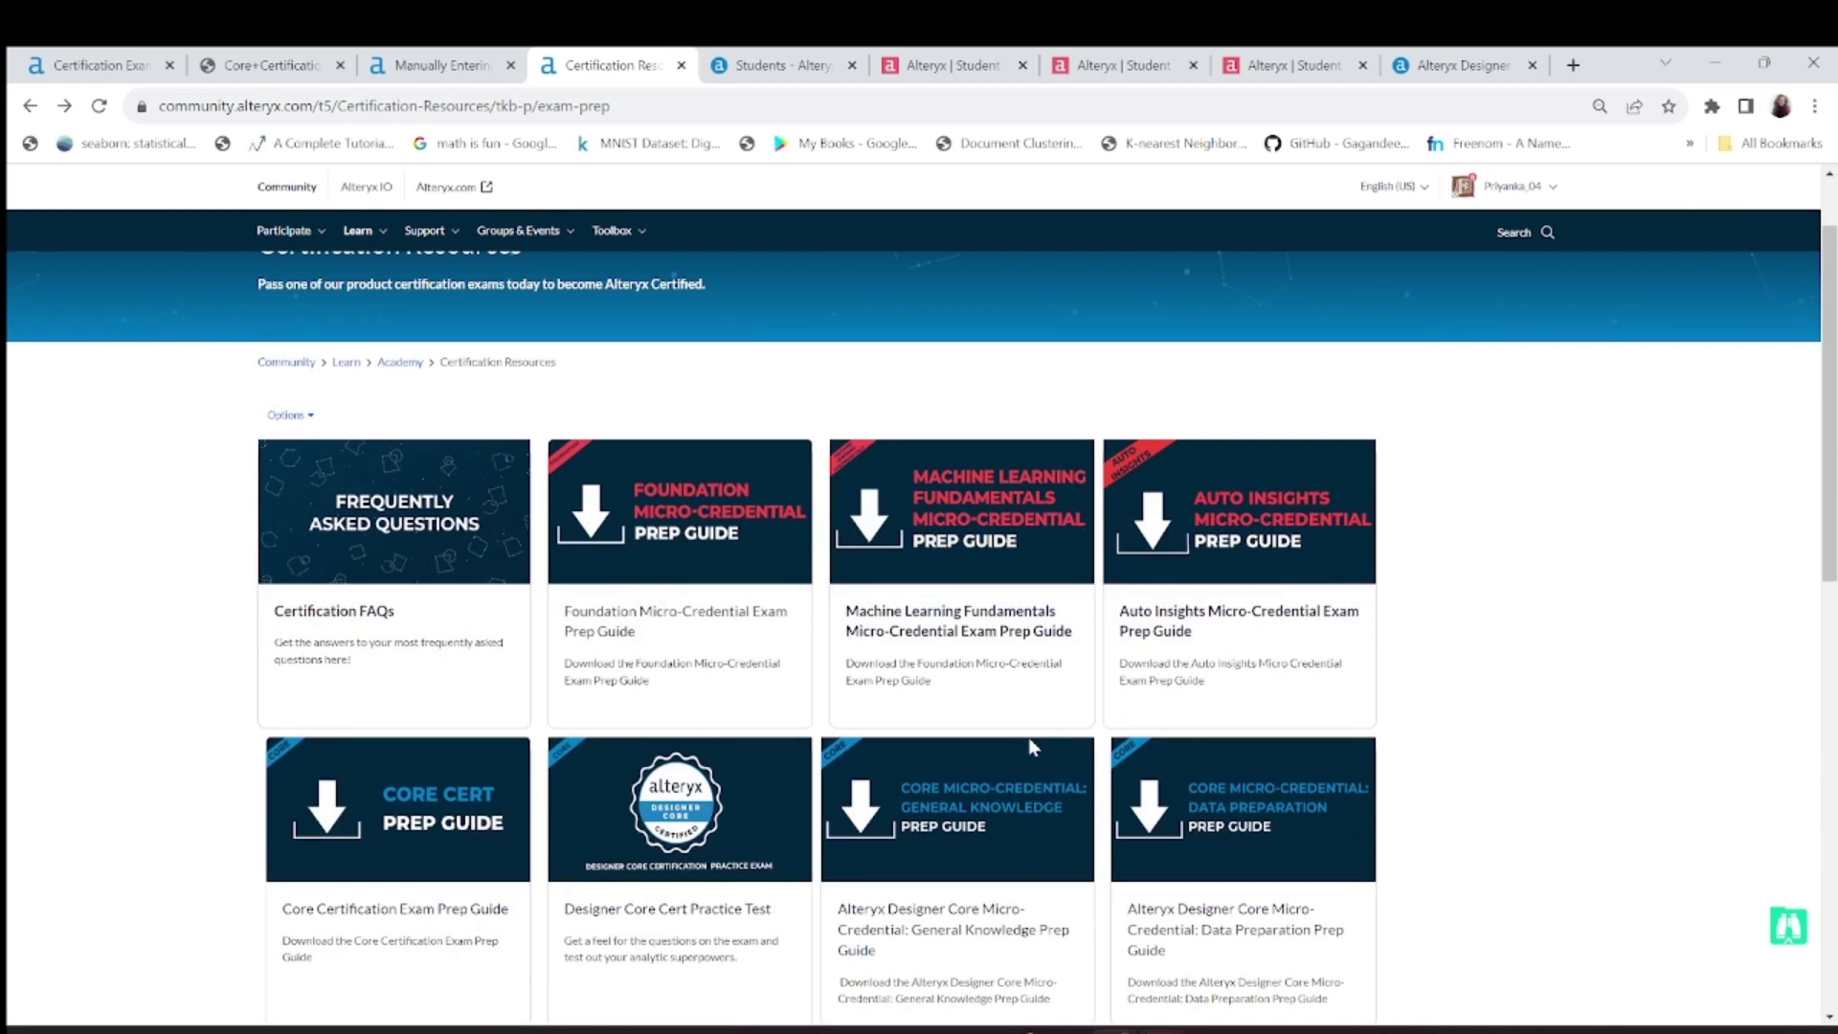